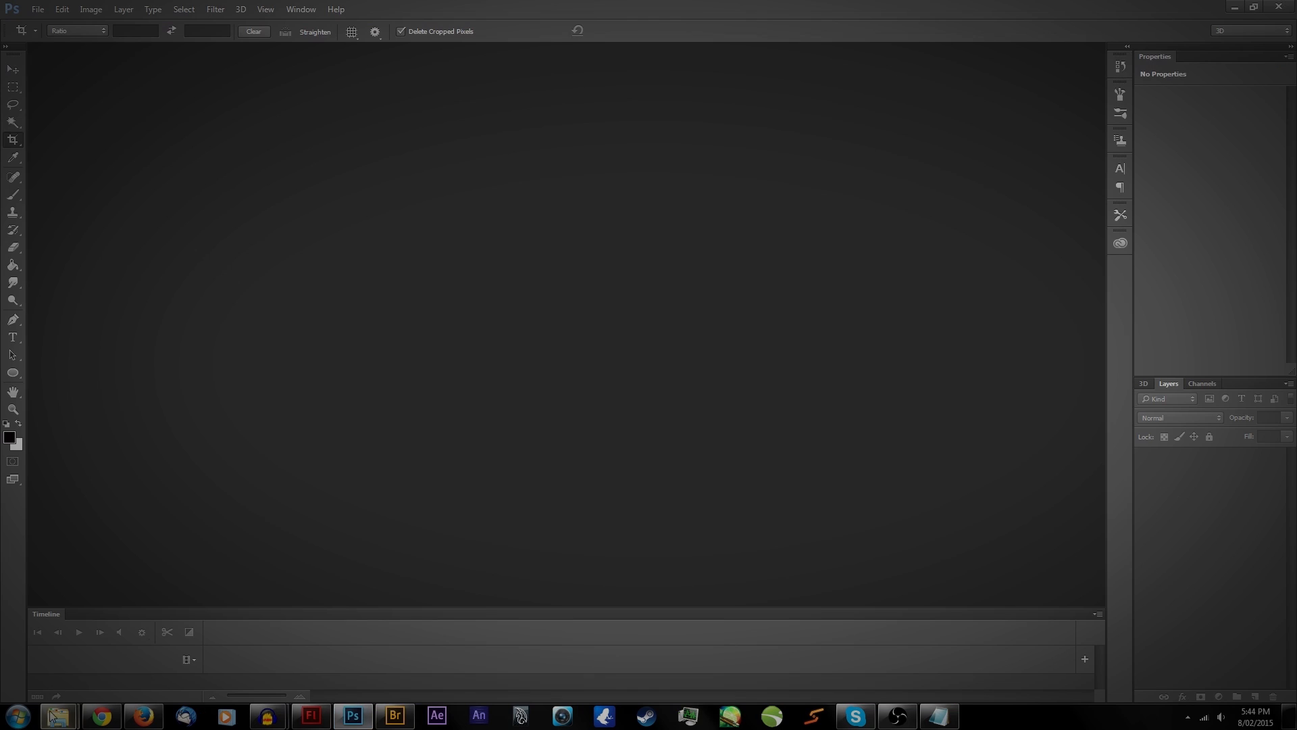
Step: Open the animated image 07001.gif in Photoshop for a close look at its characters
click(87, 642)
drag(343, 209, 211, 379)
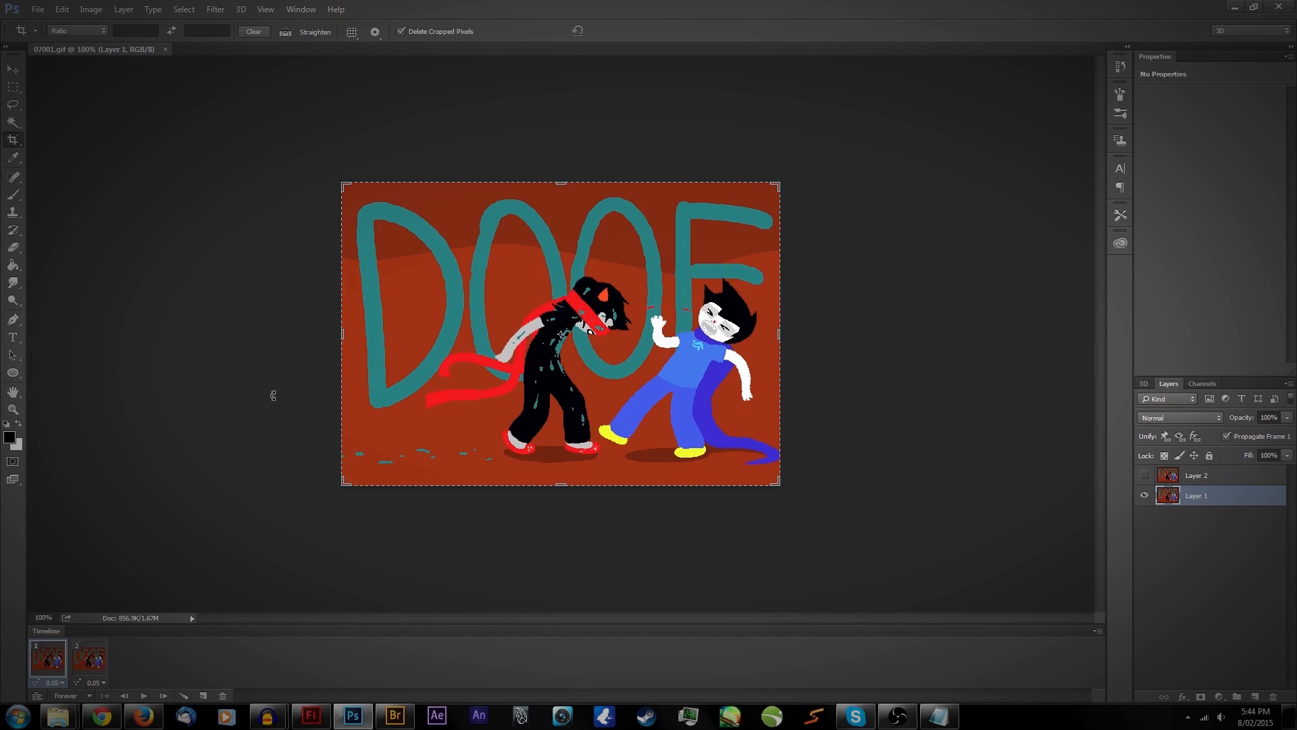
key(ctrl+plus)
key(ctrl+plus)
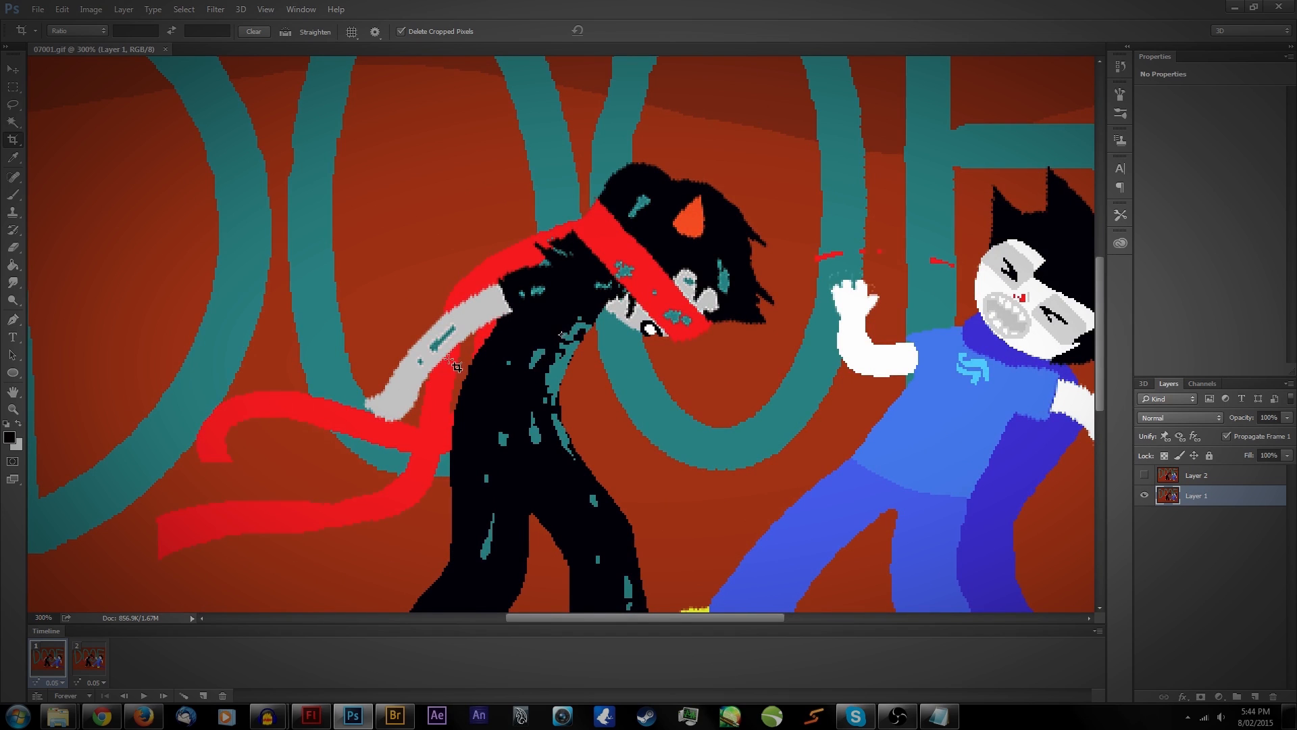
scroll(554, 340, down, 2)
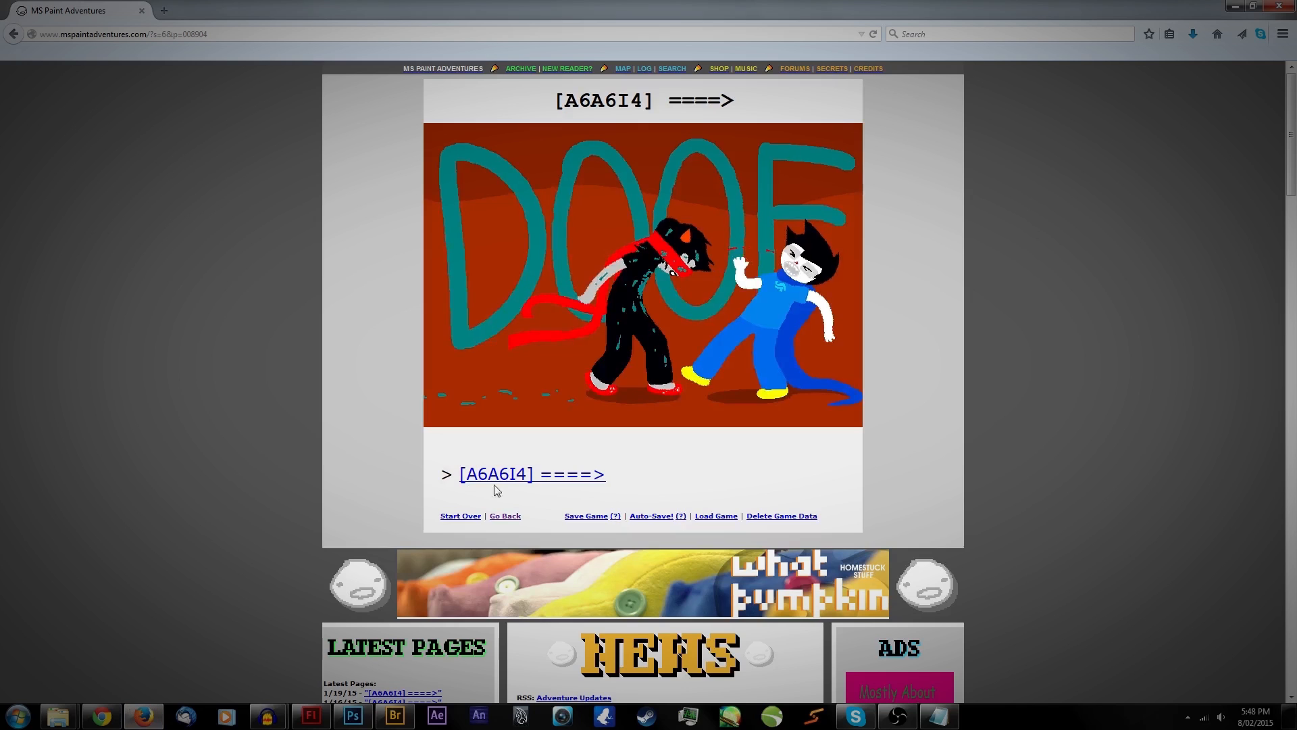
Step: Go back two comic pages to the panel of the two characters facing each other and save its image as 06999
click(505, 516)
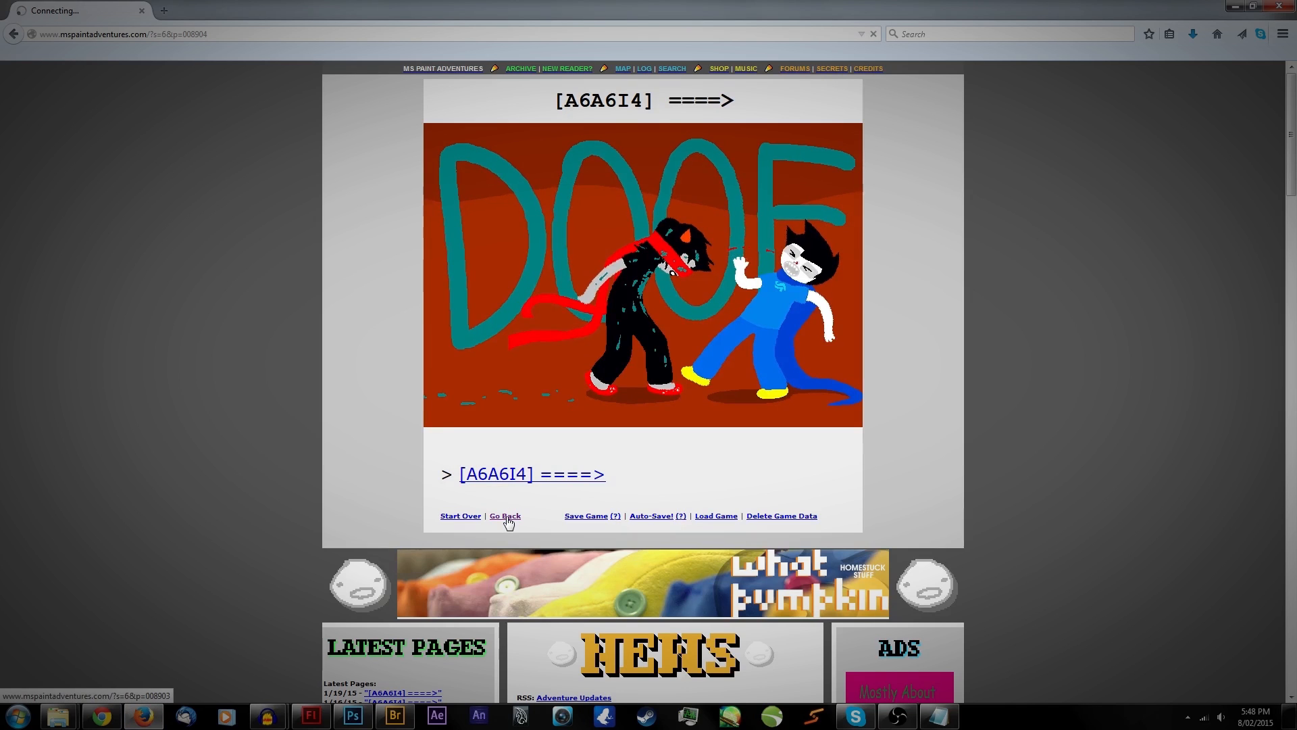
click(505, 516)
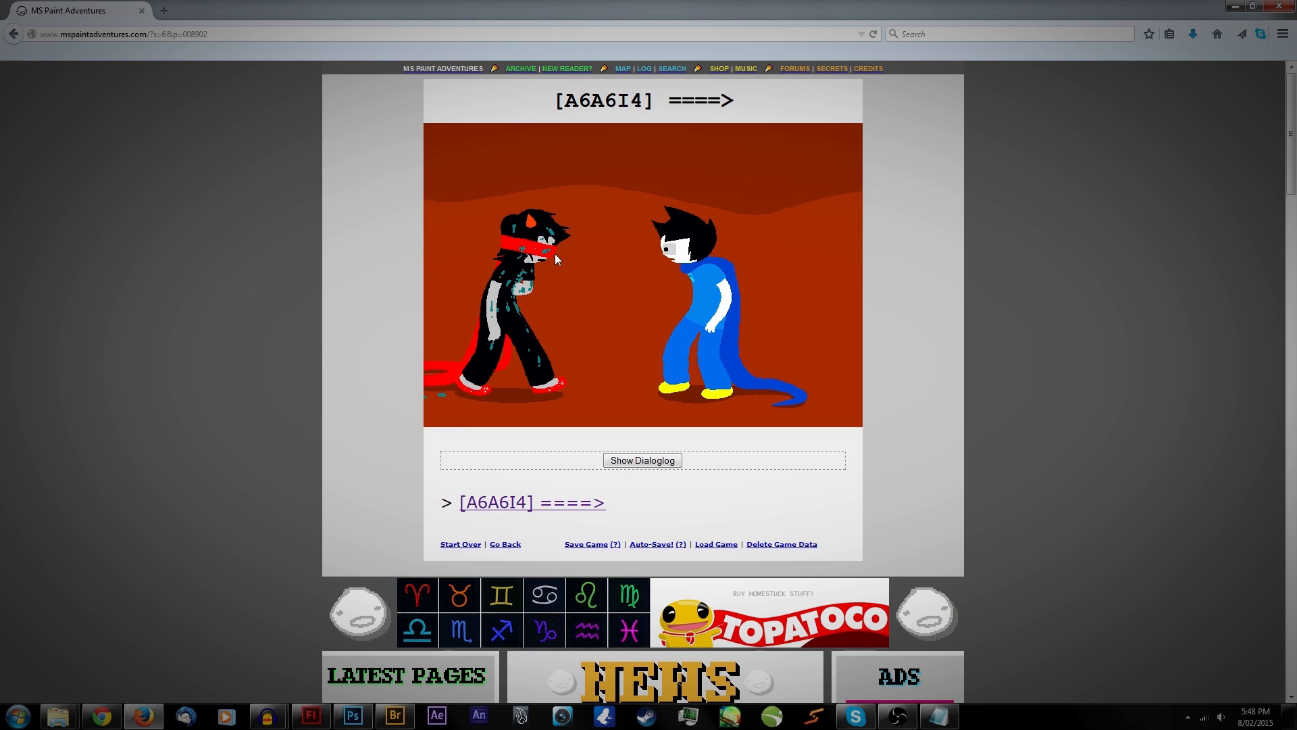
right_click(555, 255)
click(593, 314)
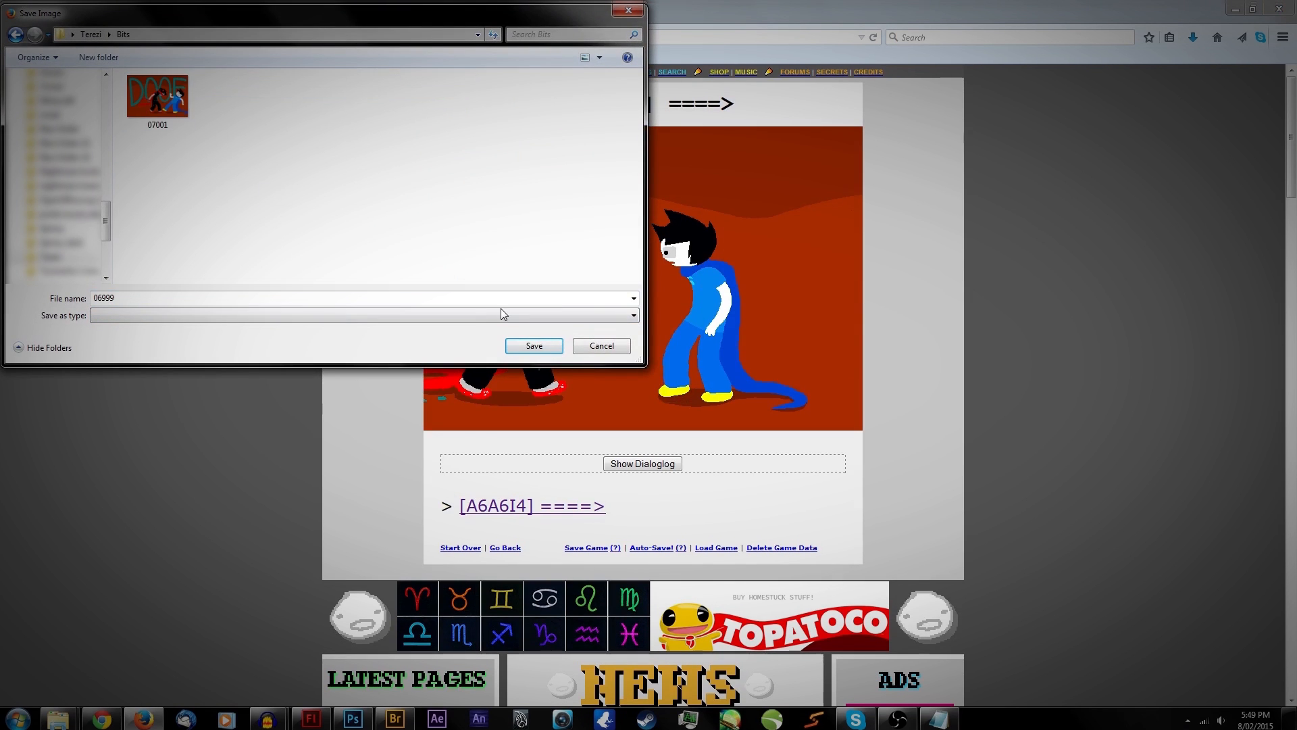
click(533, 345)
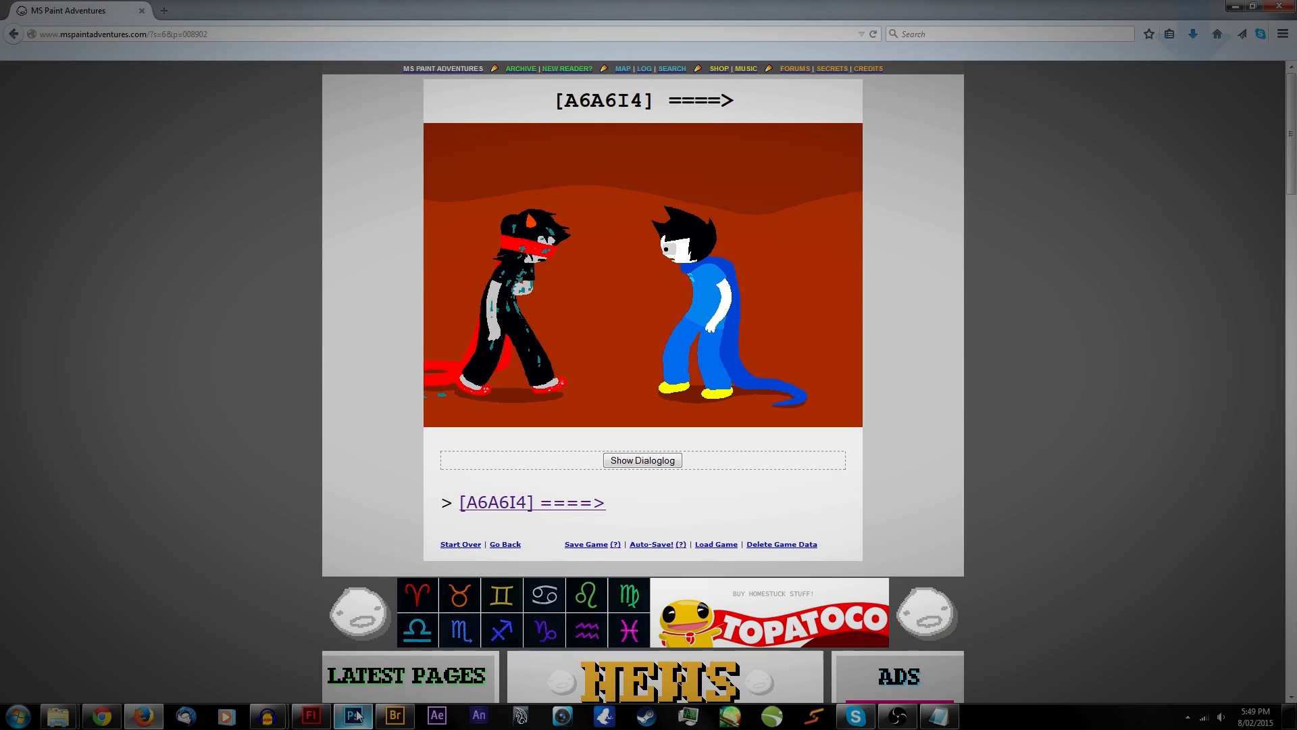
Step: Switch to Photoshop and place the saved 06999 image into 07001.gif as a new layer
click(352, 716)
mouse_move(58, 716)
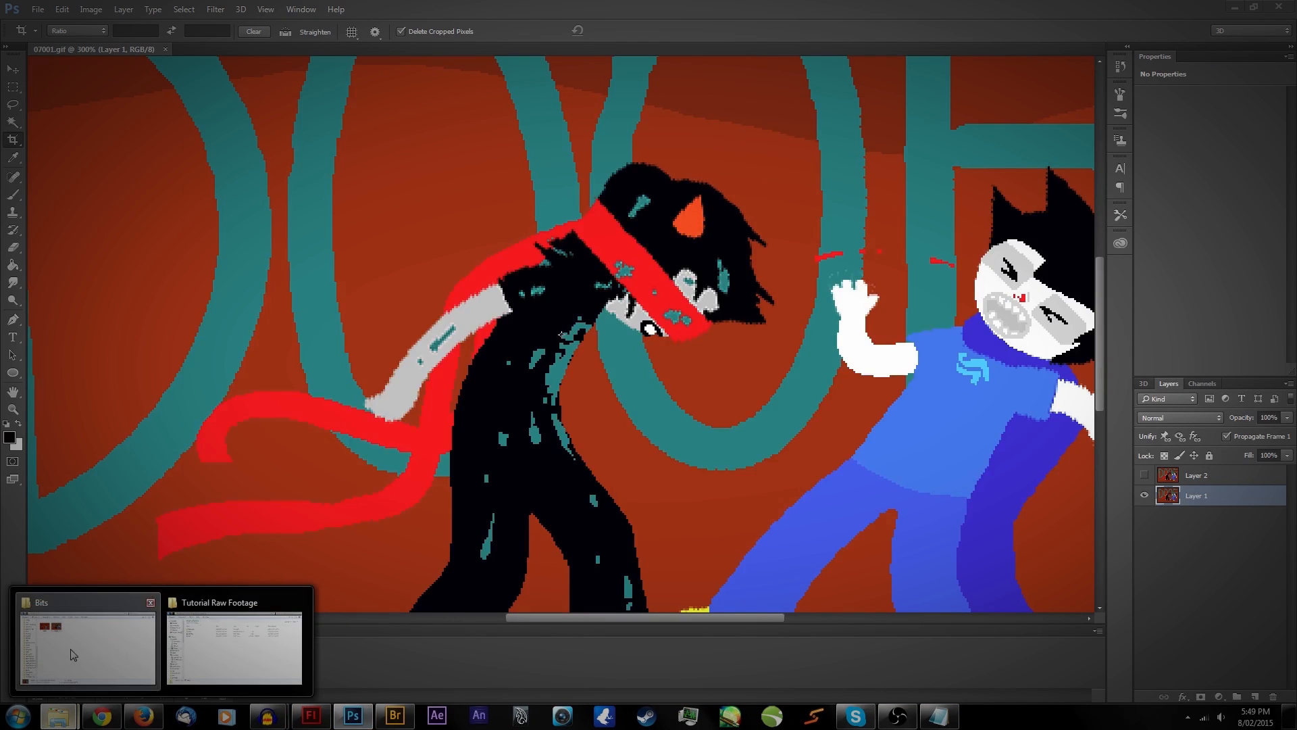
click(68, 655)
drag(351, 203, 443, 502)
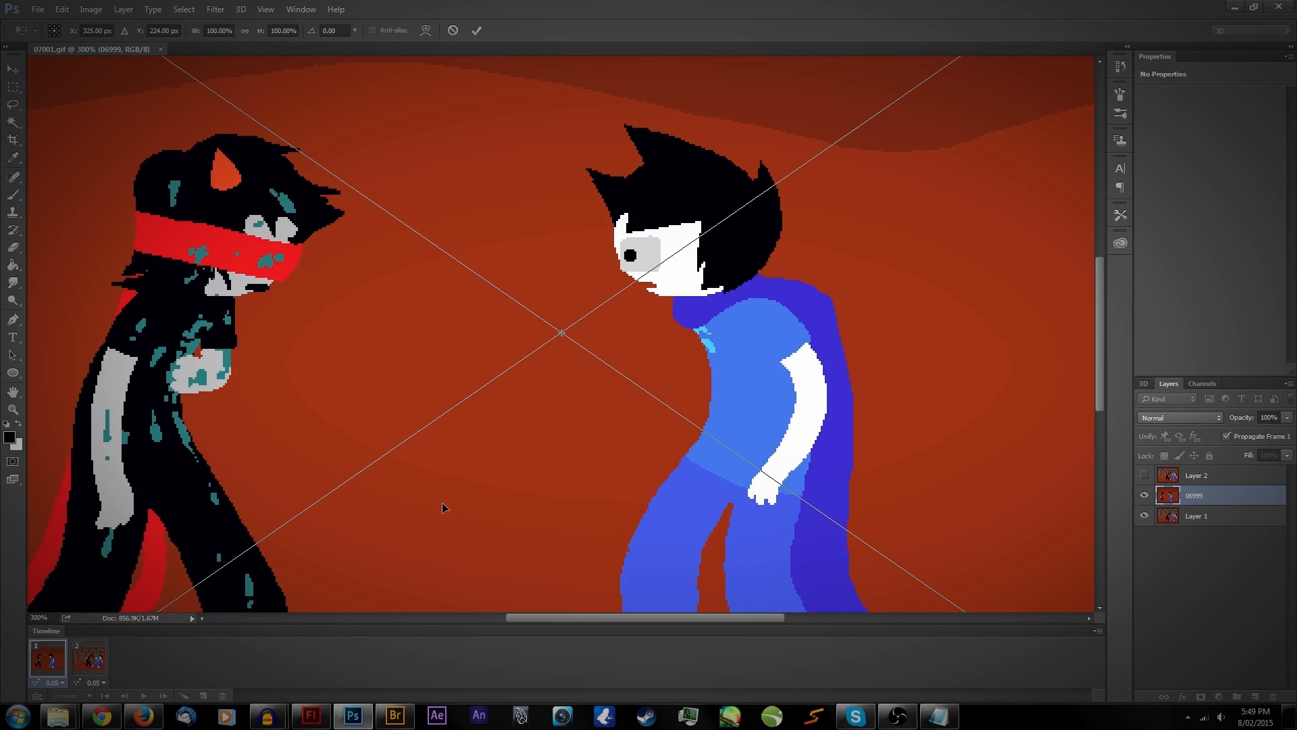
key(c)
Step: Compare the character's pose in animation frames 1 and 2
click(89, 657)
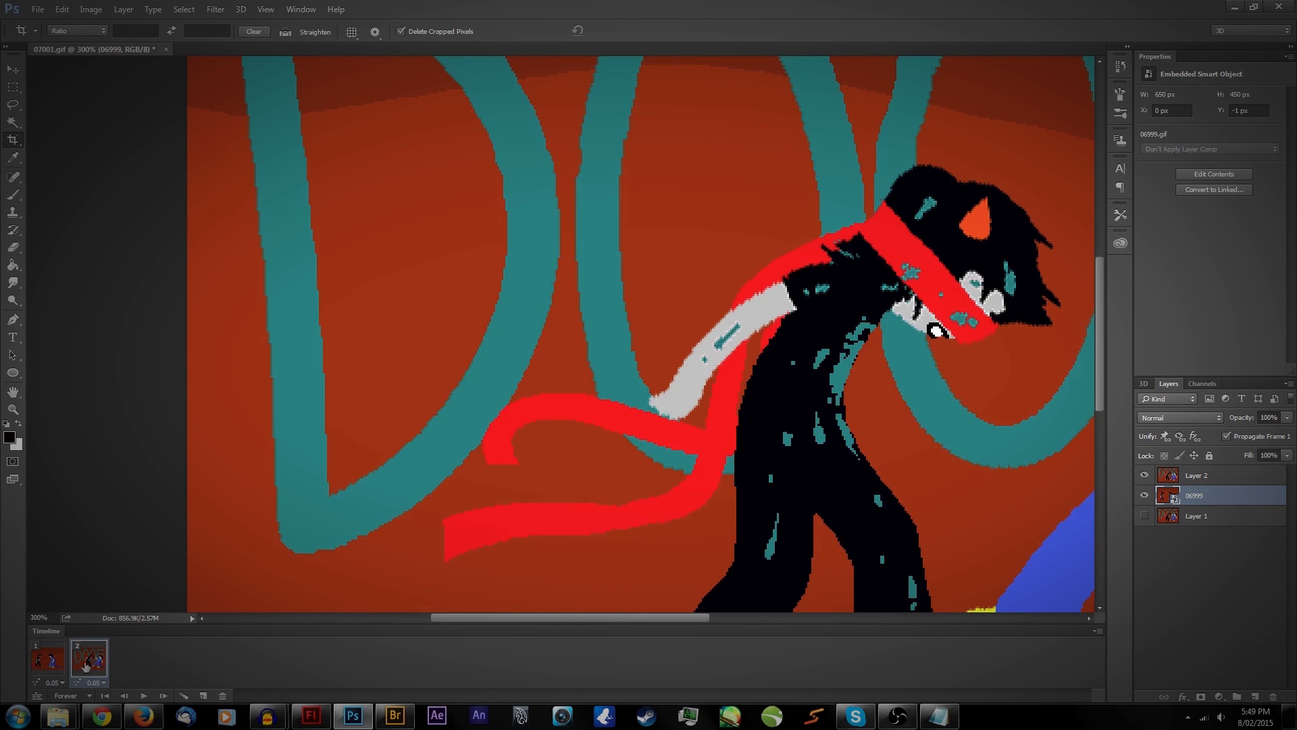
click(42, 659)
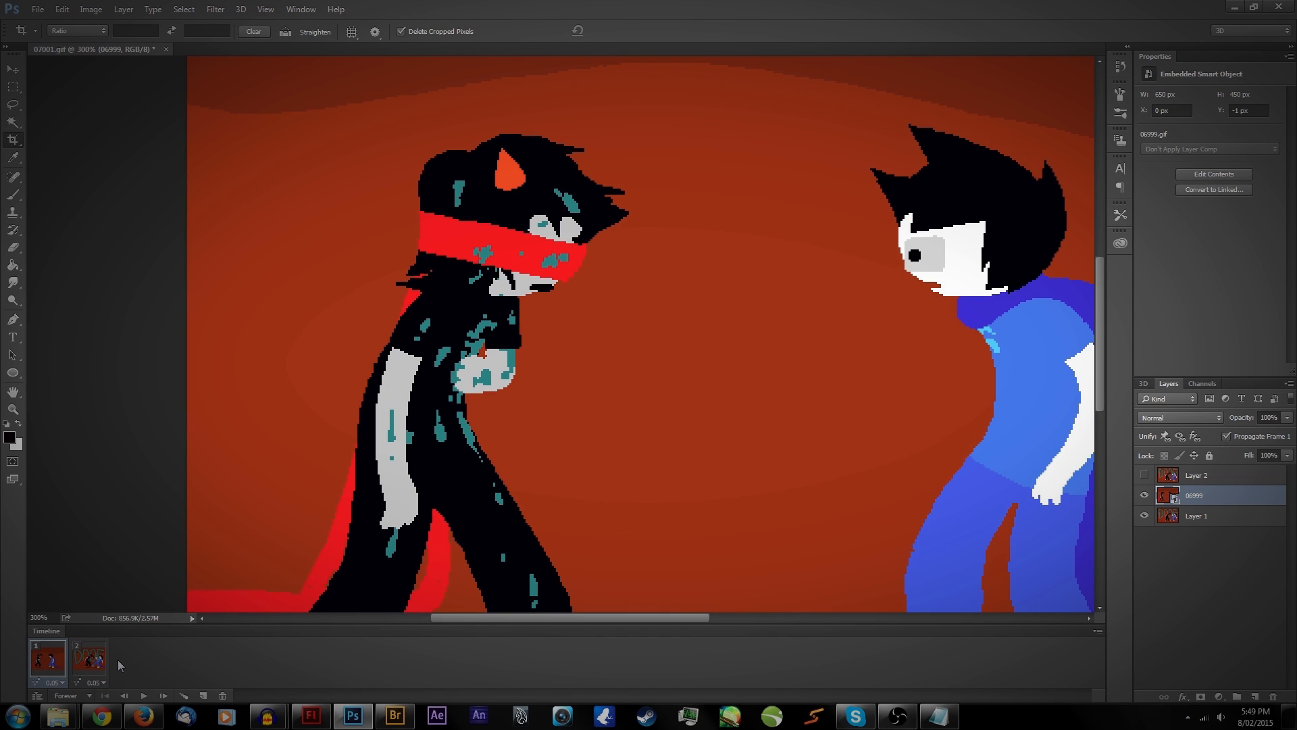
click(89, 657)
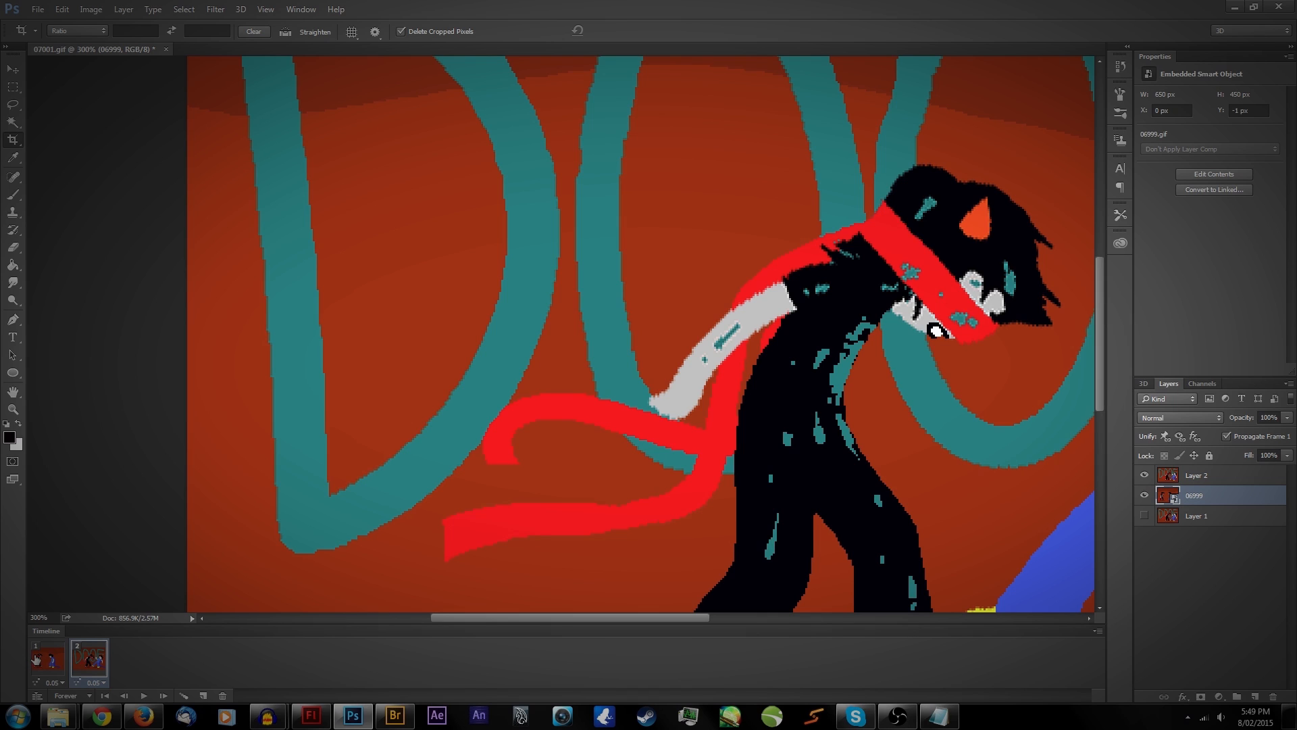
click(38, 658)
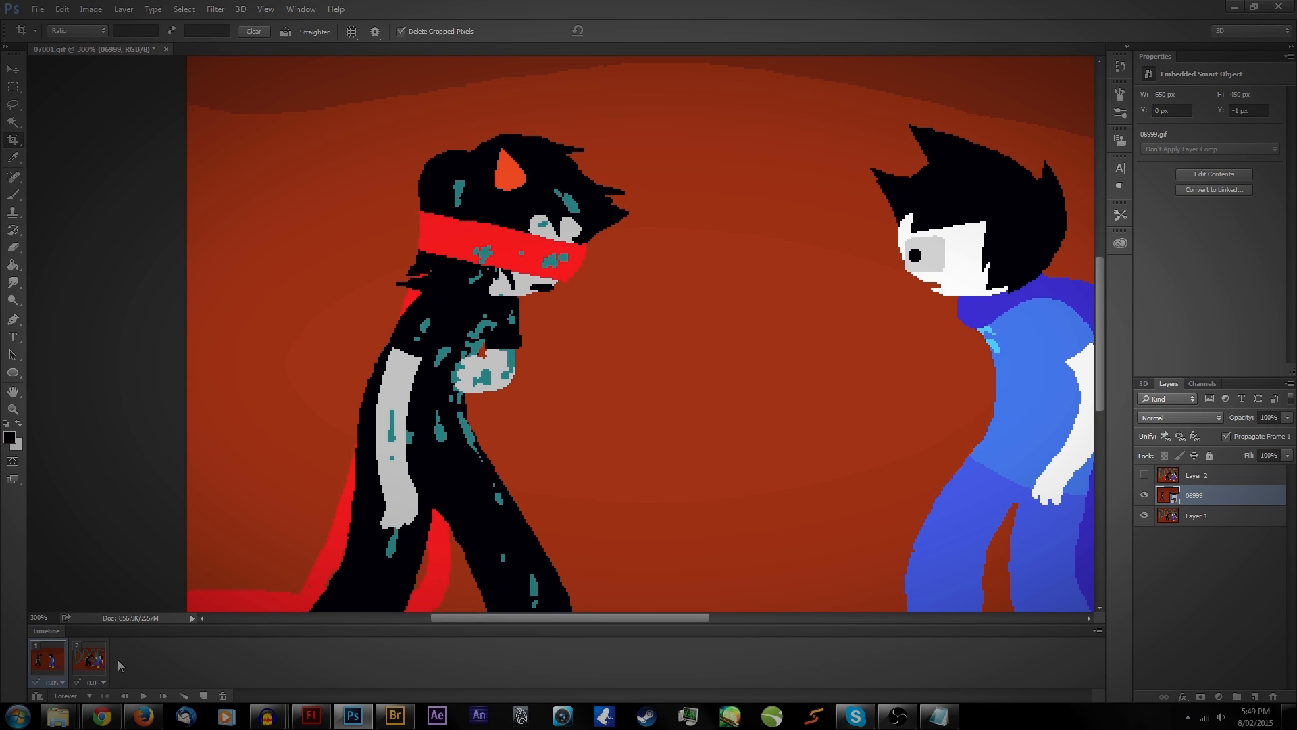
click(104, 661)
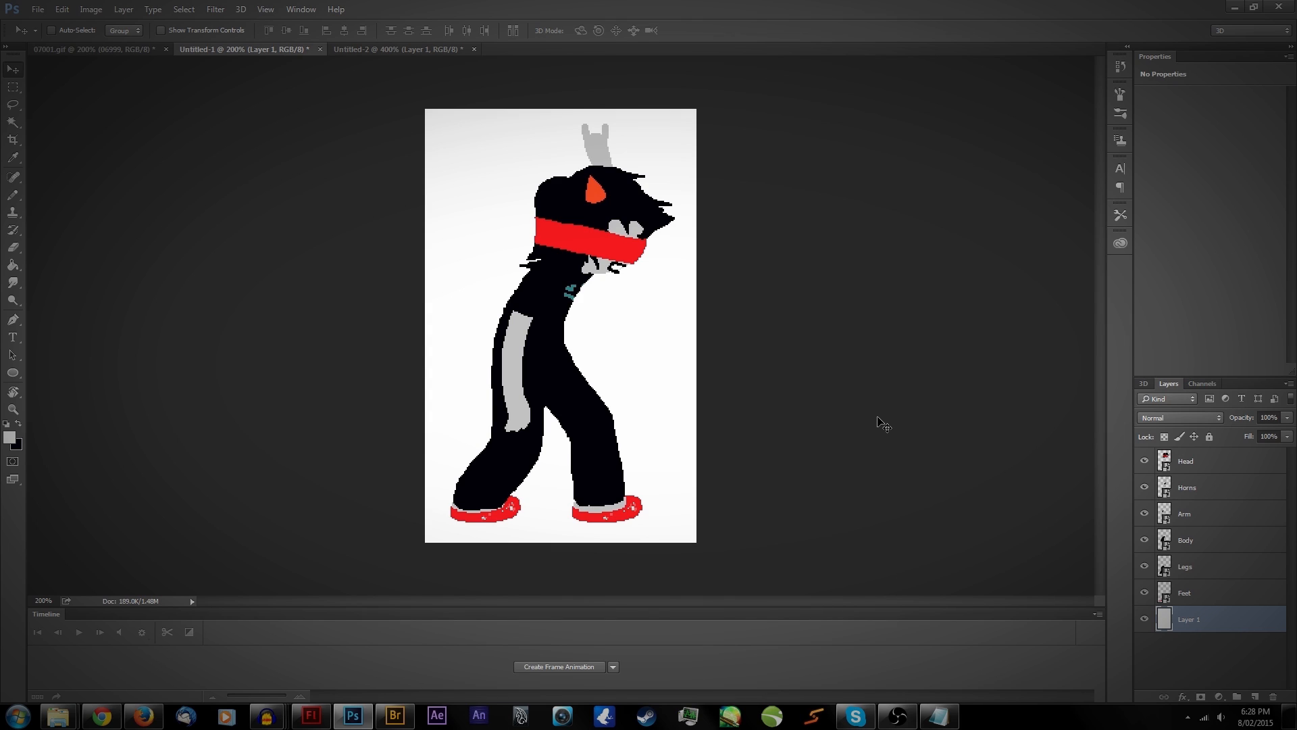
Step: Hide all the body-part layers and inspect Feet, Legs, Body, Arm, Horns and Head one at a time
drag(1145, 460, 1150, 608)
click(1145, 594)
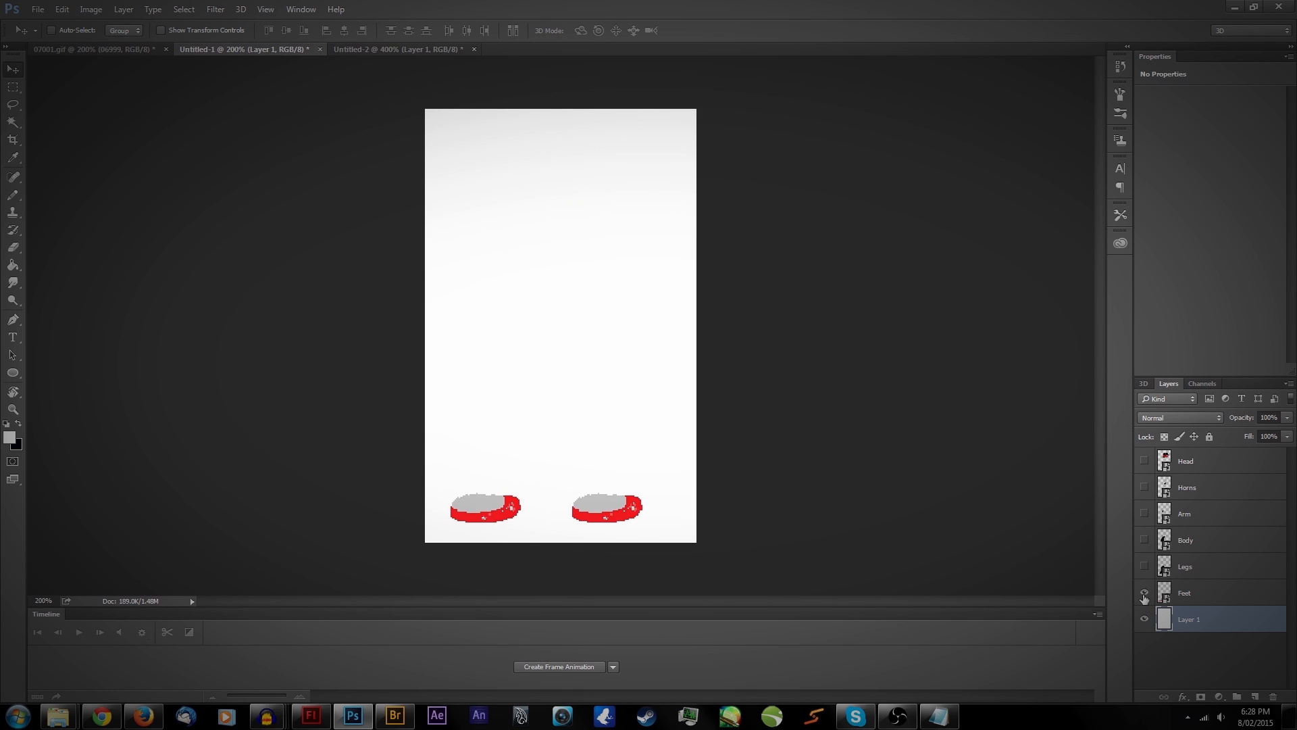
click(1145, 594)
click(1144, 566)
click(1145, 566)
click(1145, 540)
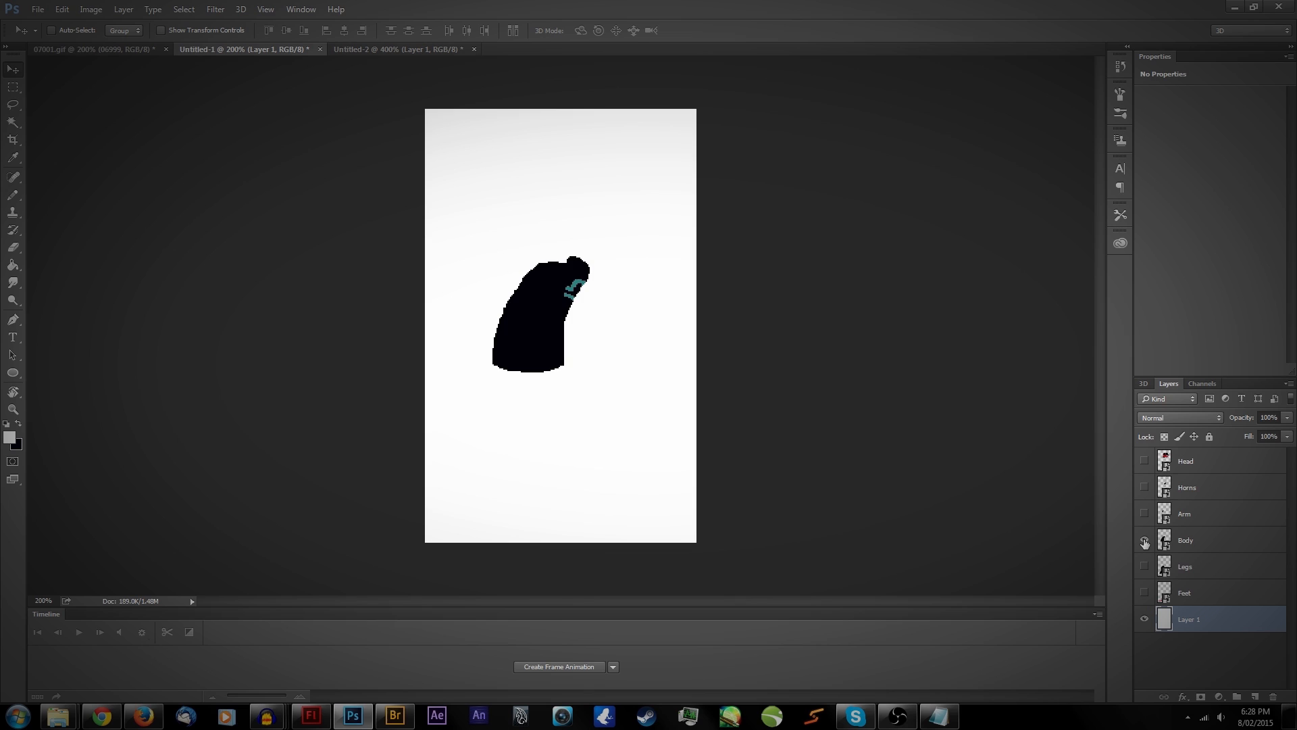
click(1145, 540)
click(1144, 513)
click(1145, 513)
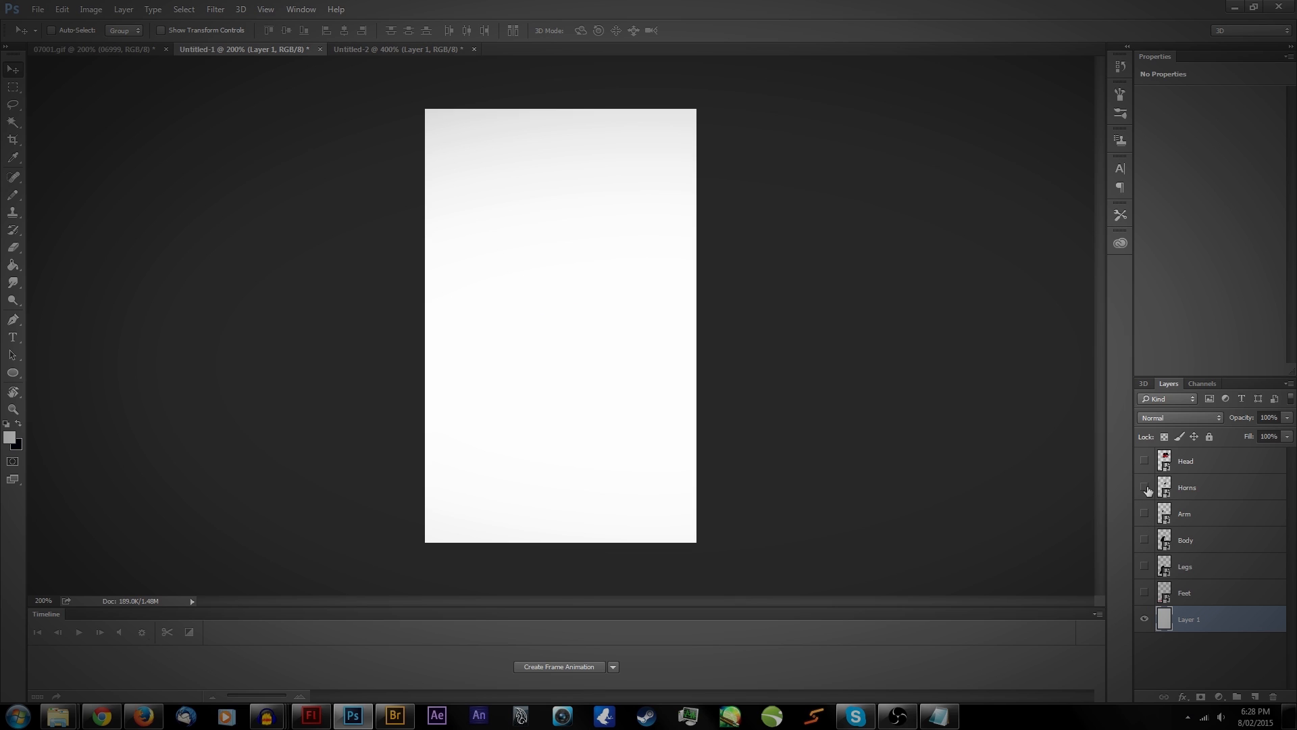
click(1145, 488)
click(1145, 487)
click(1145, 460)
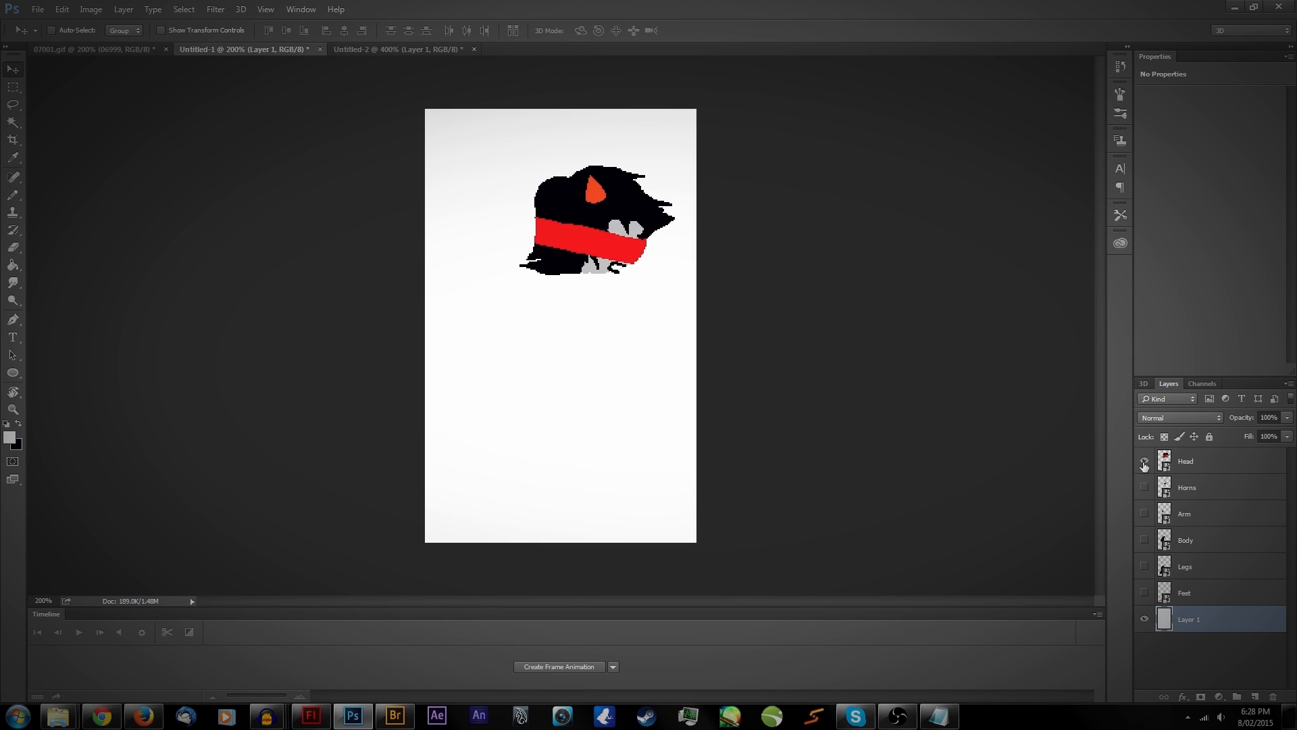
click(1144, 461)
Step: Examine how the Body and Legs shapes meet by showing each of the two layers alone in turn
click(1145, 539)
click(1144, 539)
click(1144, 566)
click(1144, 567)
click(1145, 540)
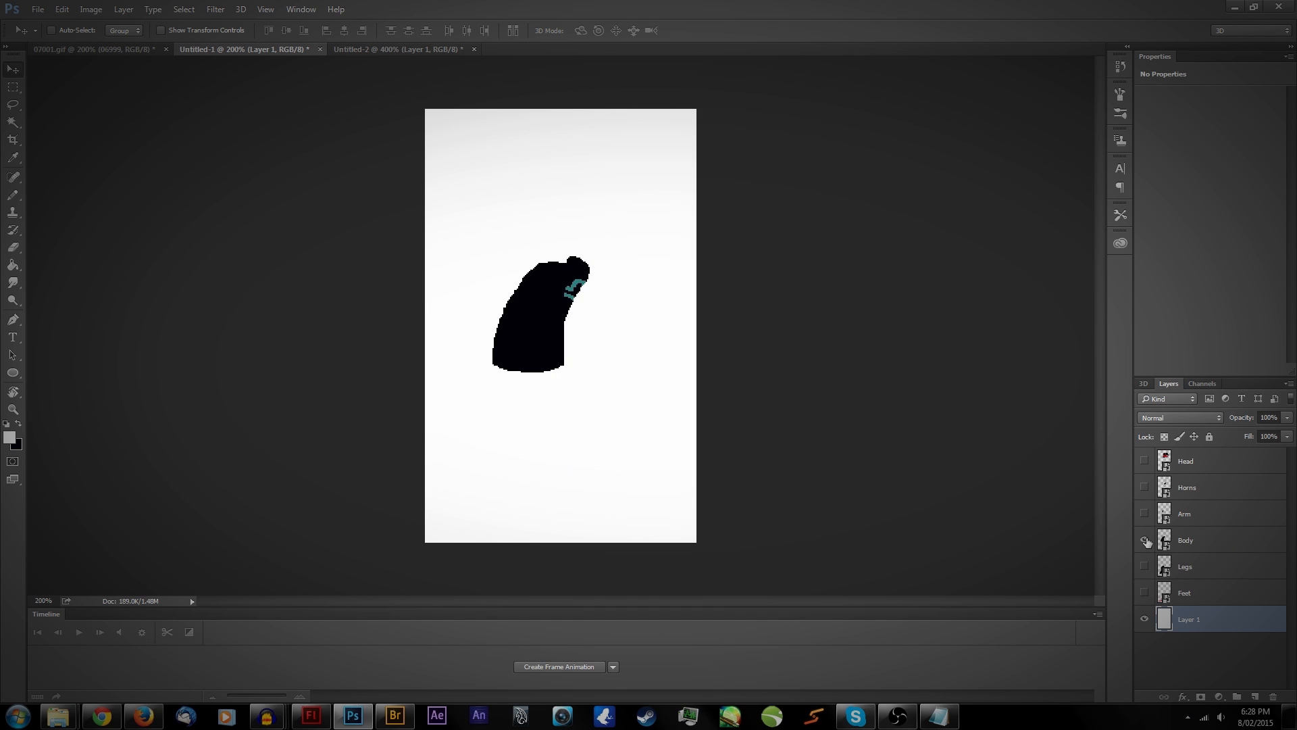
click(1145, 539)
click(1145, 566)
click(1144, 566)
click(1144, 540)
click(1144, 539)
click(1144, 566)
click(1144, 566)
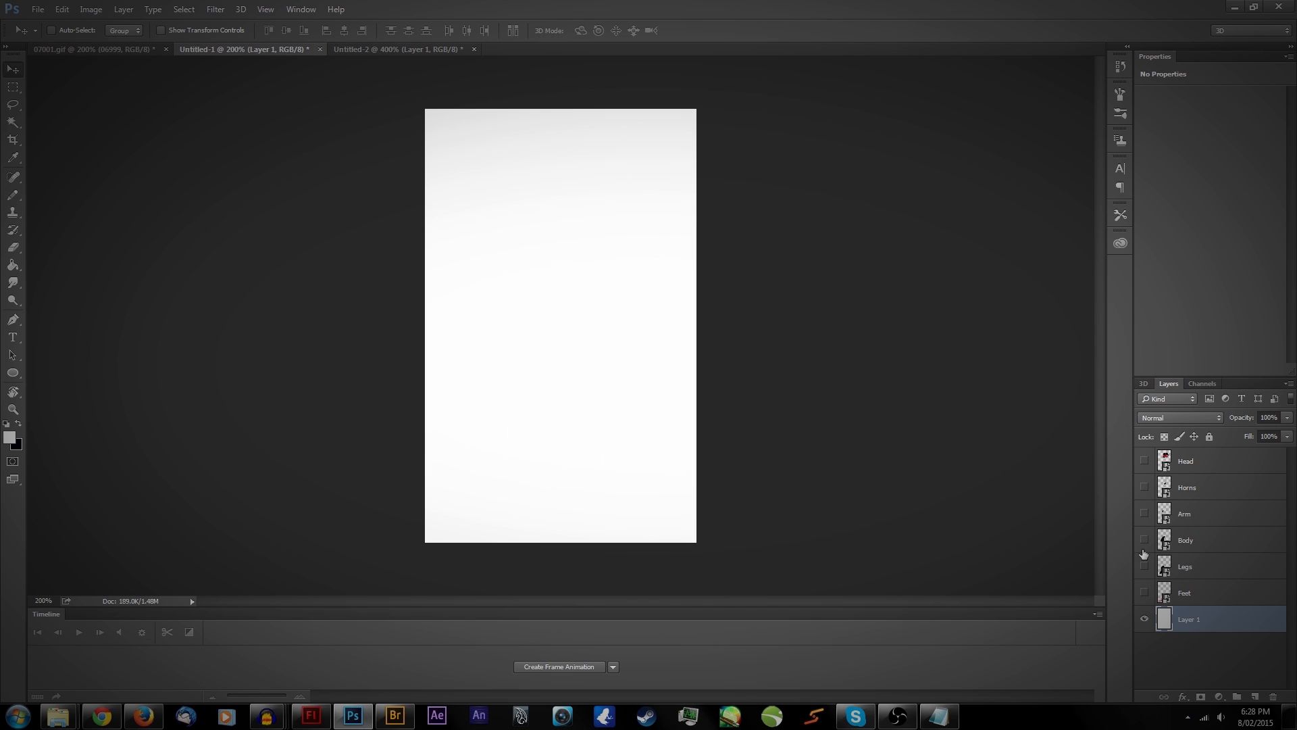
click(1145, 540)
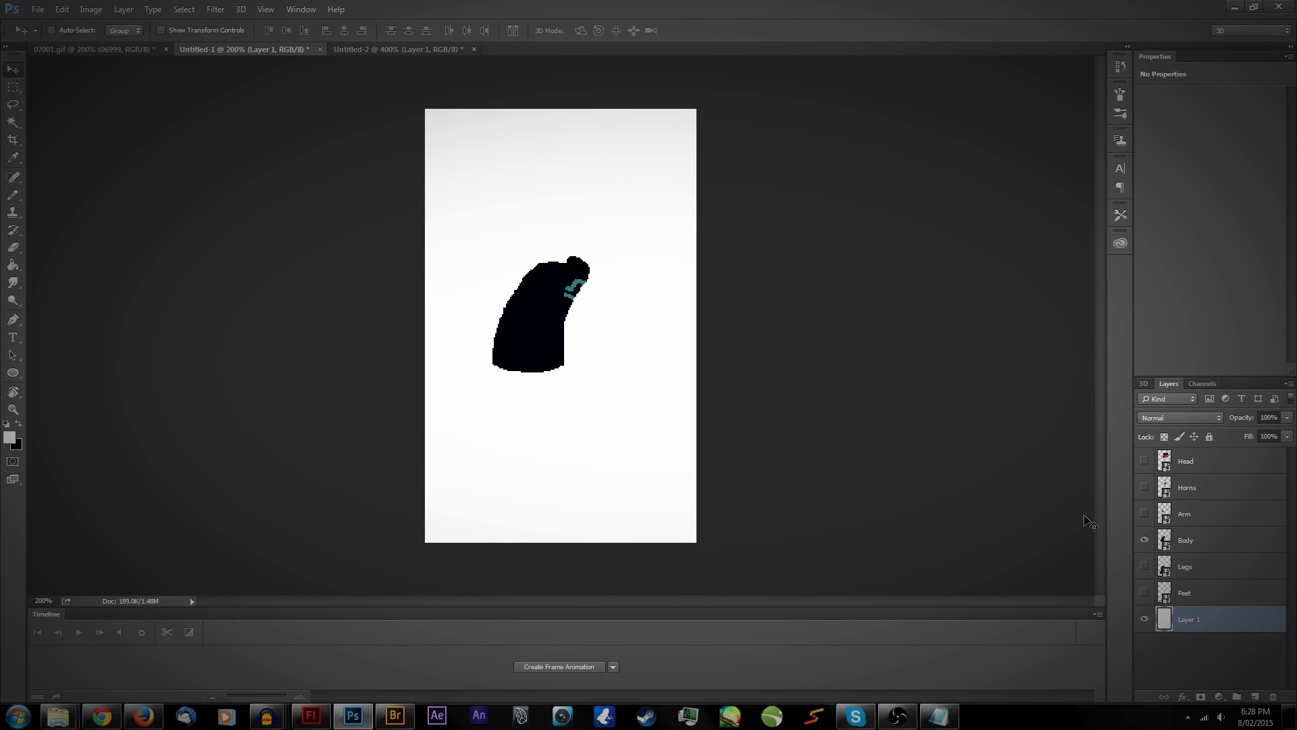
click(1144, 566)
click(1145, 539)
click(1144, 566)
click(1145, 567)
click(1145, 540)
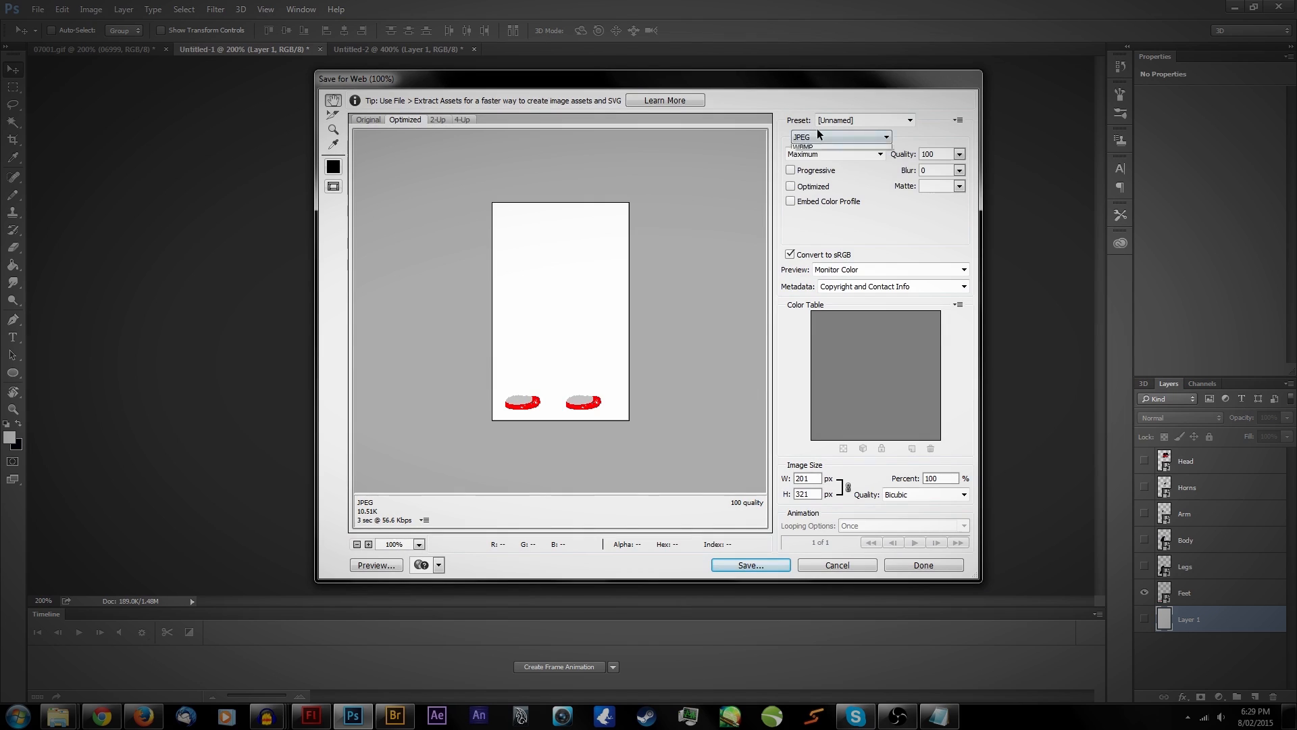
Step: Set the web export of the Feet layer to PNG-24 with transparency
click(816, 130)
click(813, 173)
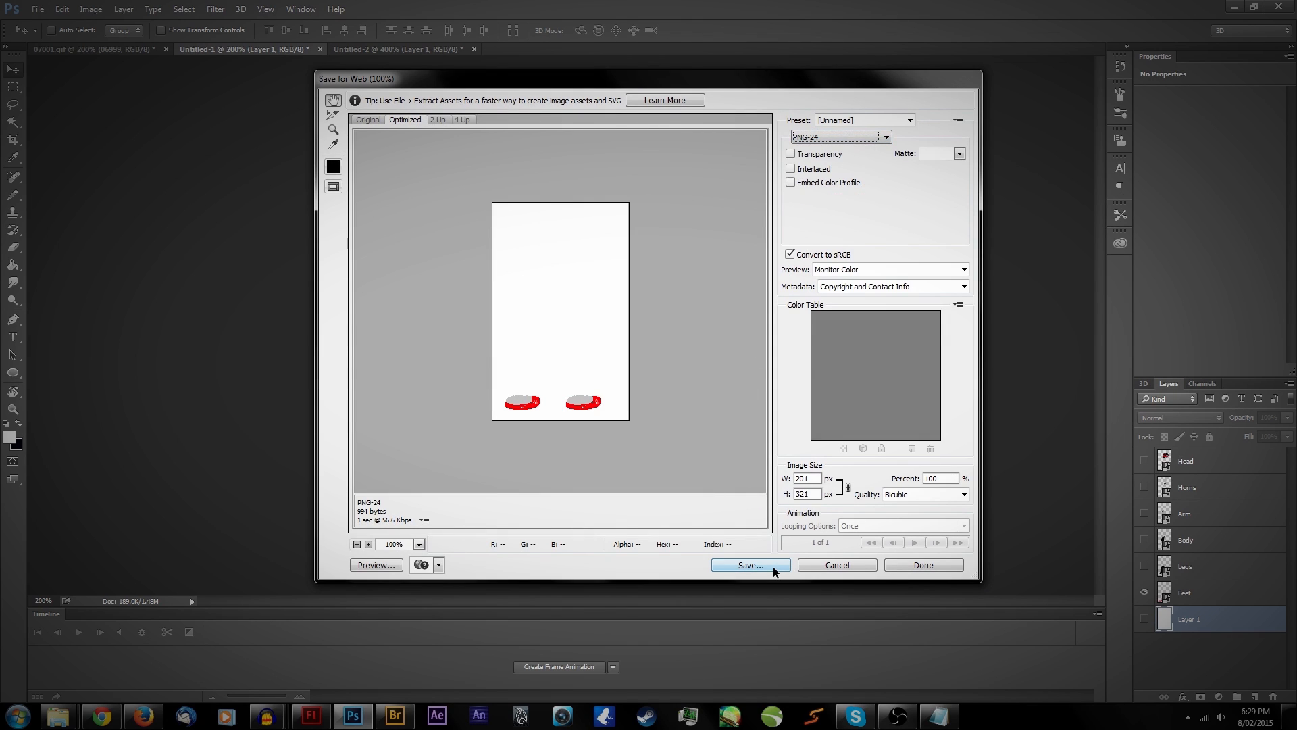
click(787, 153)
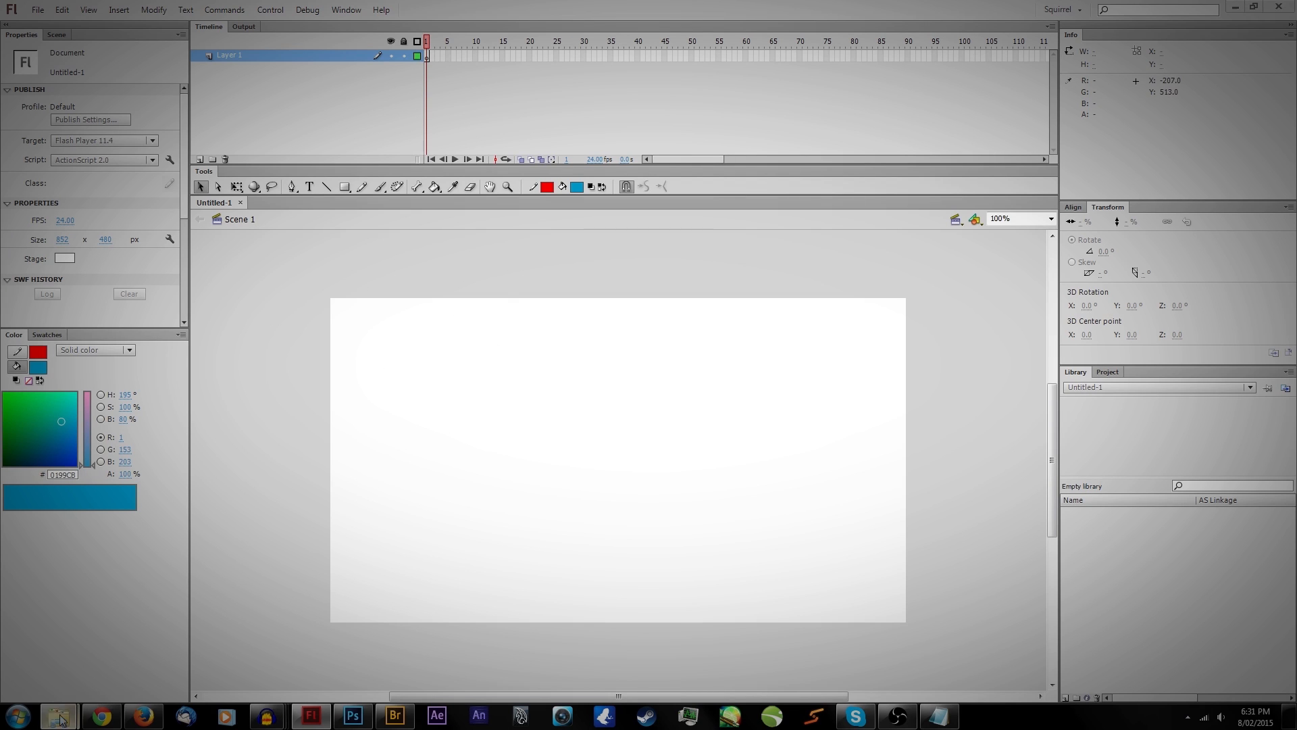
Step: Import the Head, Horns, Arm, Body, Legs and Feet PNG files together onto the Flash stage
mouse_move(61, 714)
click(102, 637)
drag(1137, 312, 284, 437)
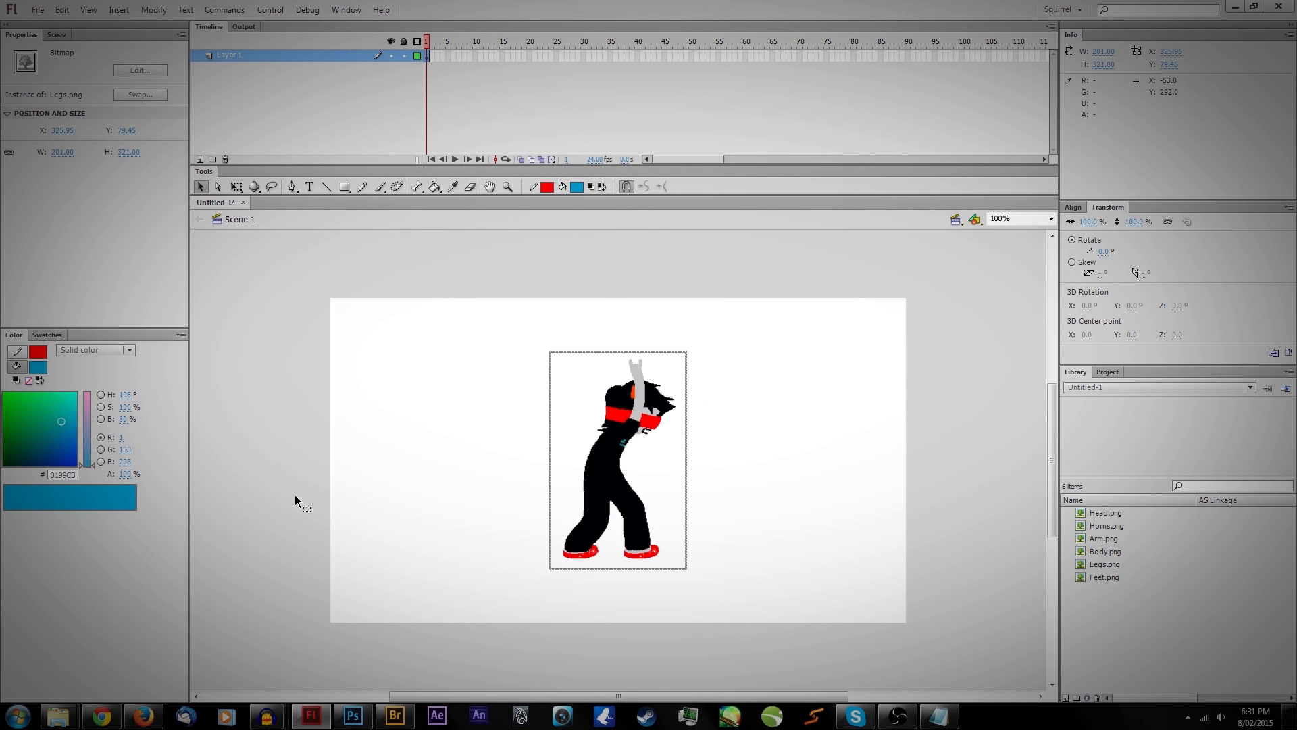
click(295, 500)
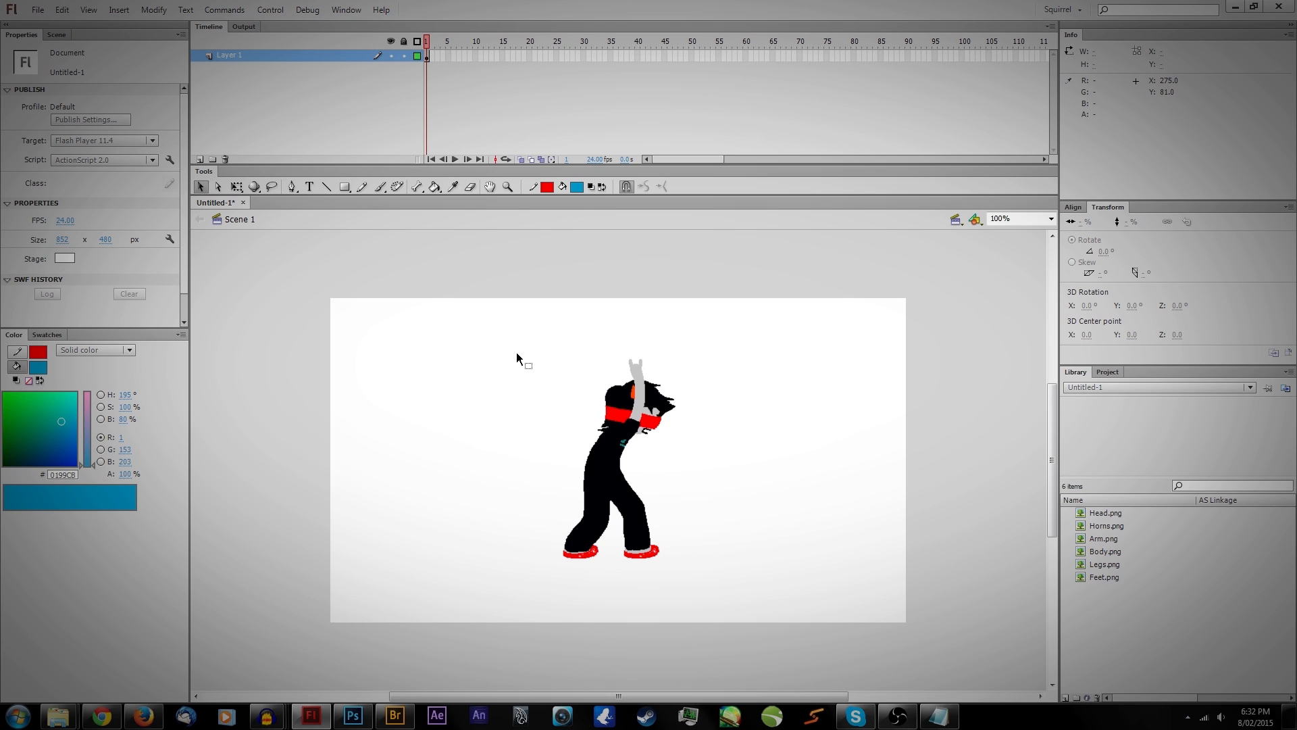
Step: Distribute all the imported body-part images to separate layers and delete the empty Layer 1
drag(516, 352, 703, 581)
right_click(585, 457)
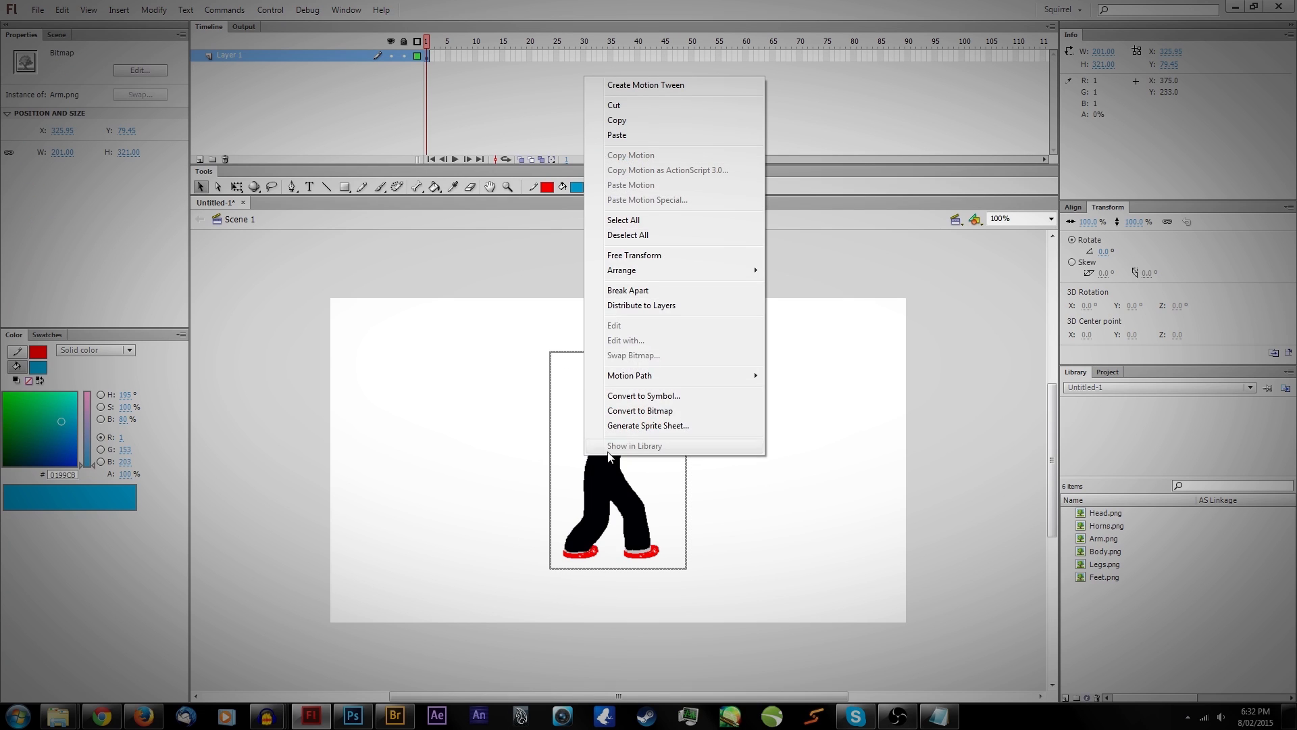
click(643, 304)
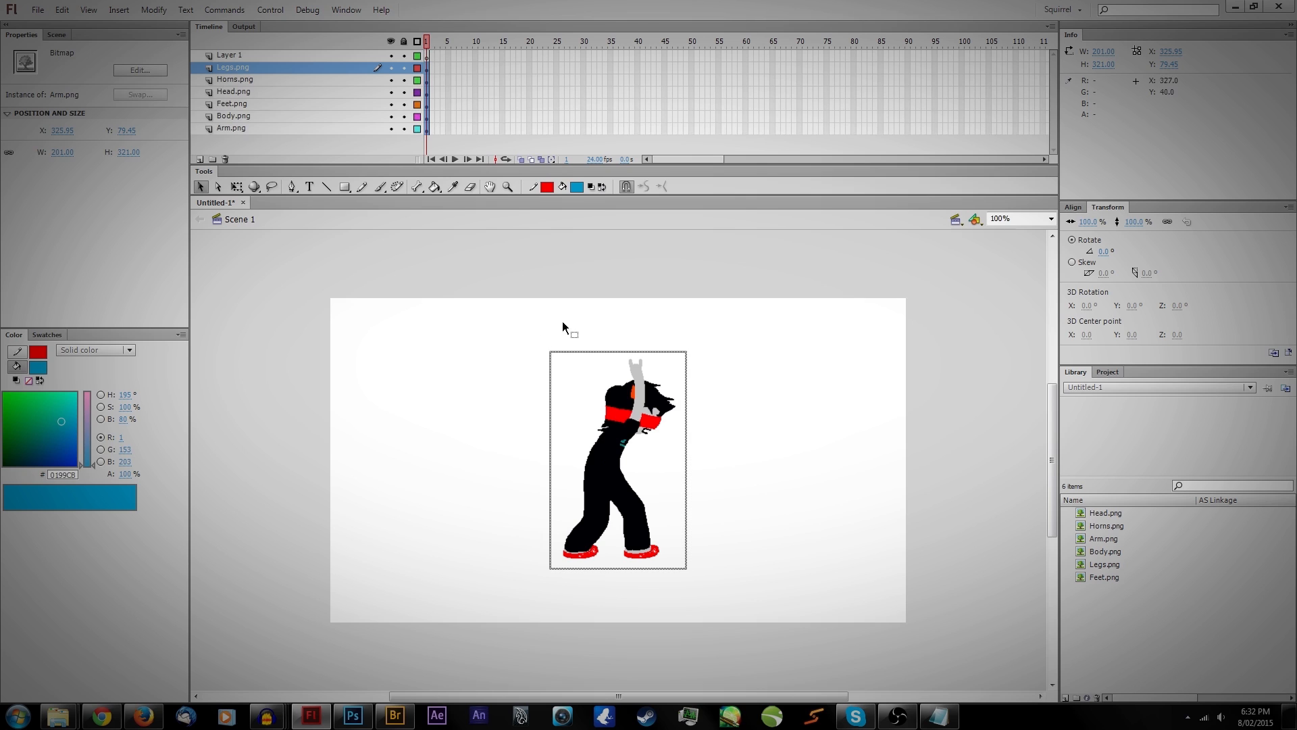
click(290, 55)
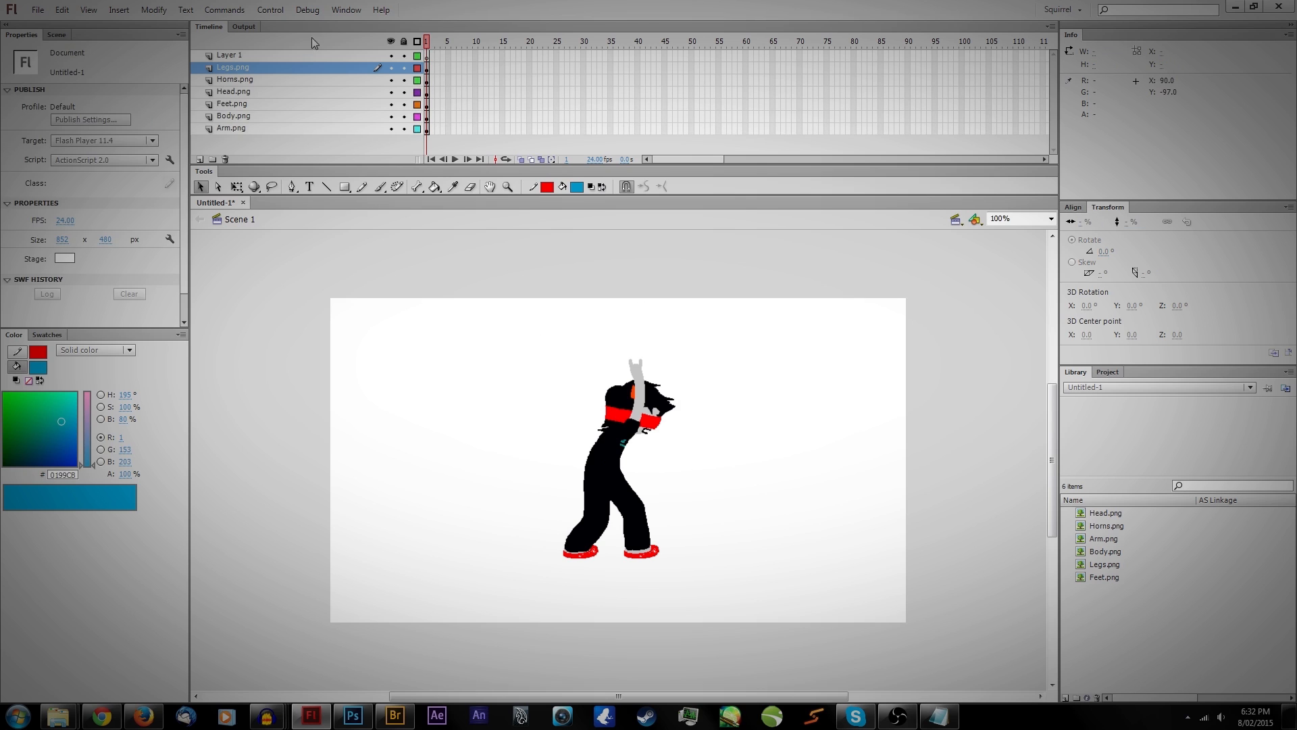
click(225, 159)
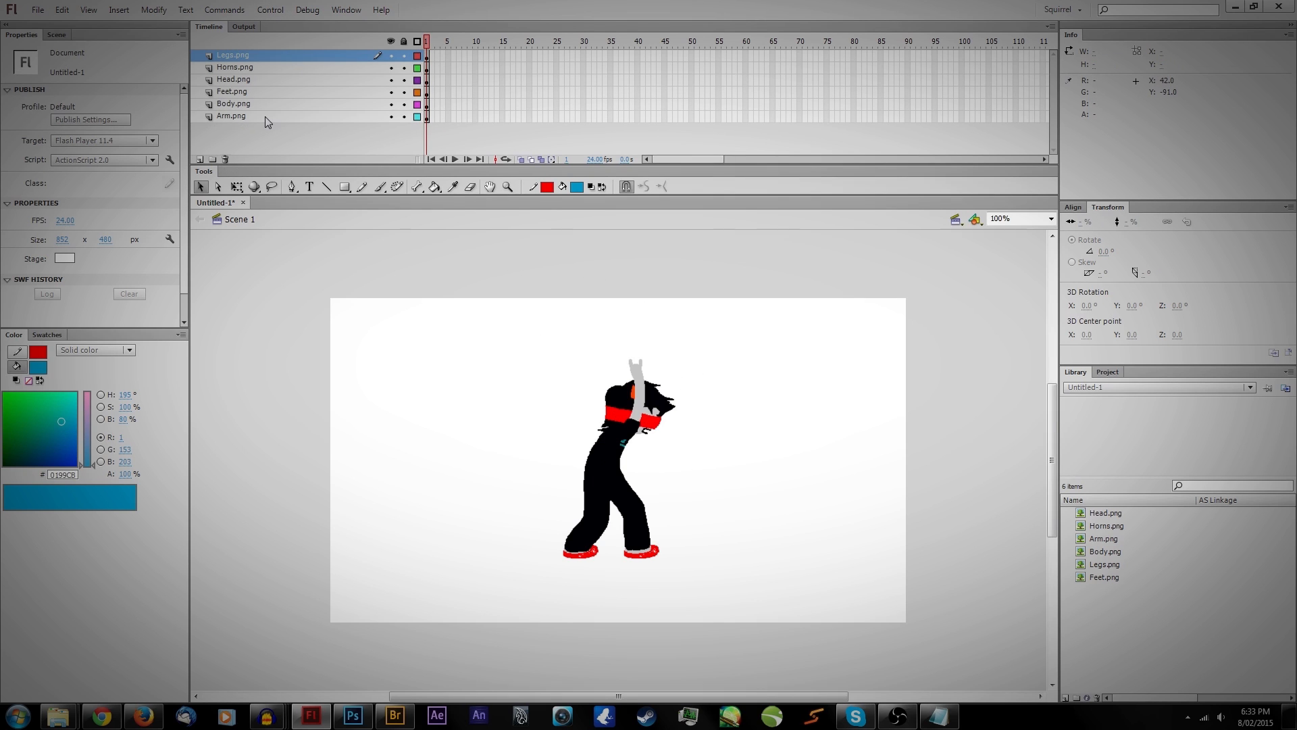
Step: Reorder the layers so Arm.png is above all the others and Horns.png is below them
drag(266, 119, 254, 57)
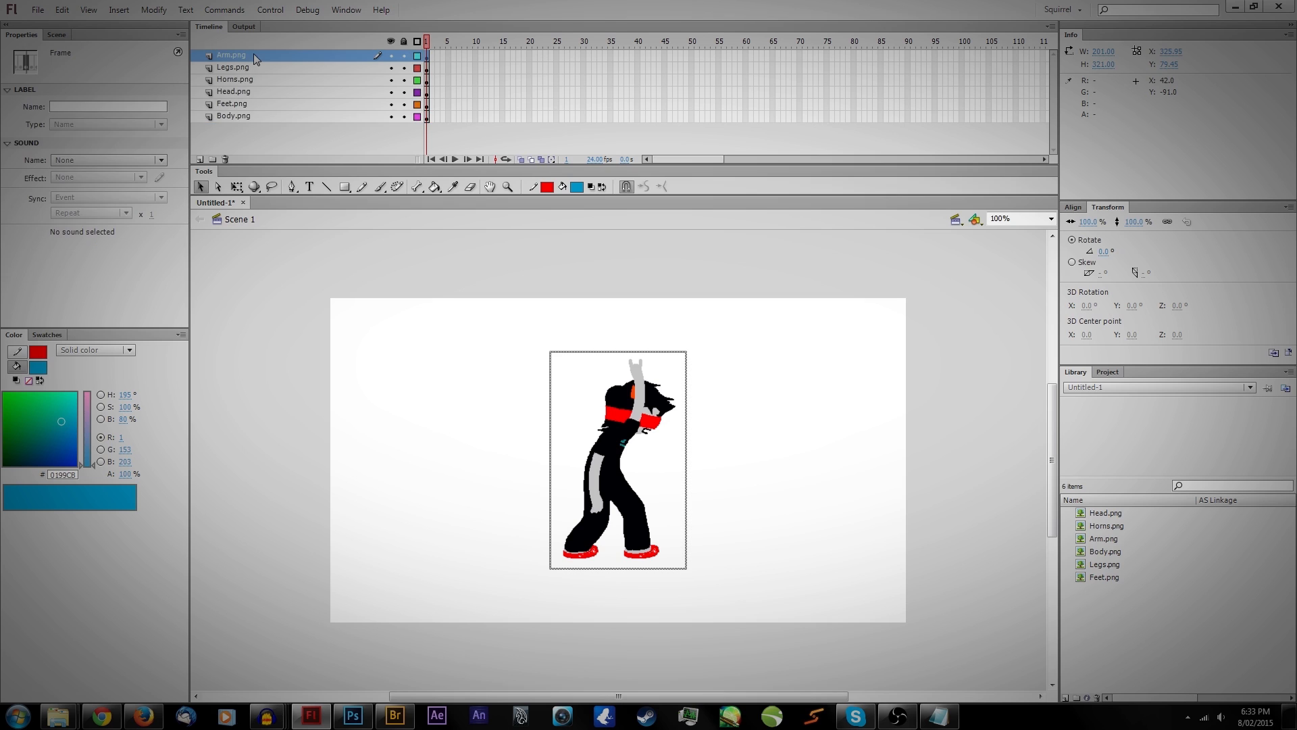
drag(254, 80, 261, 137)
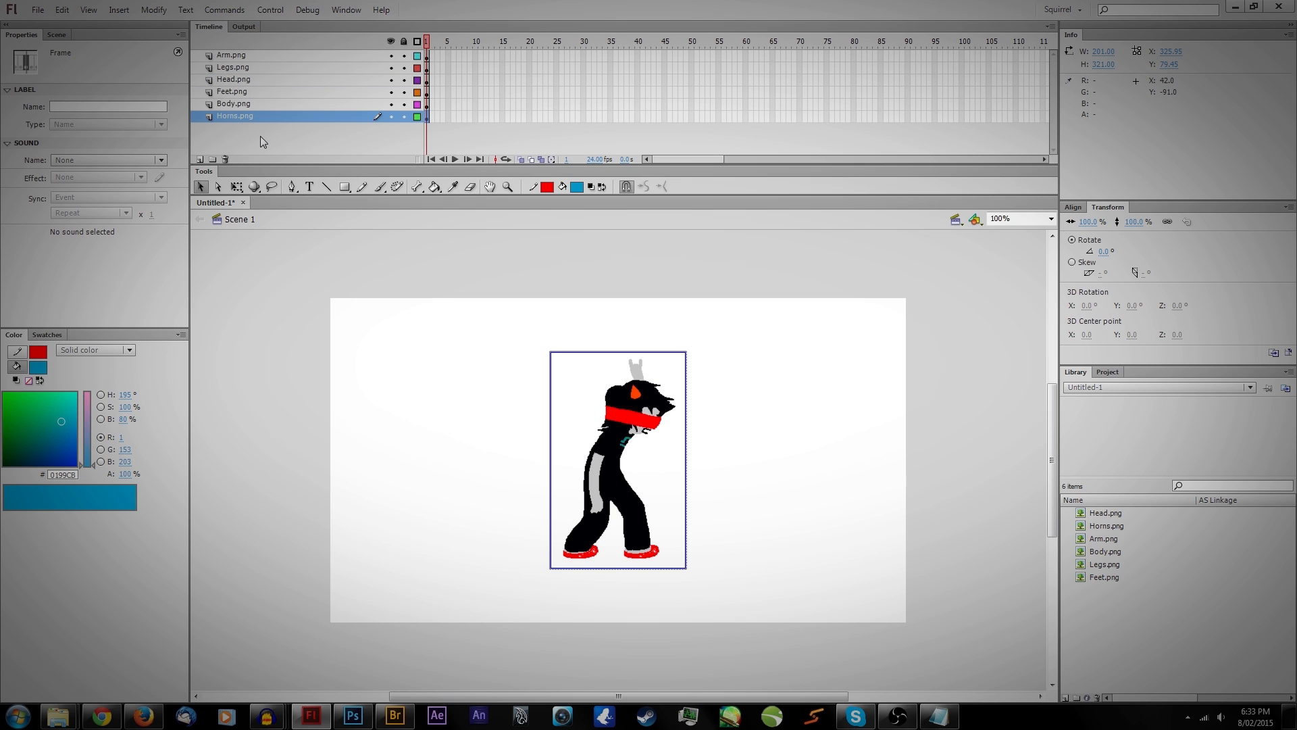
click(386, 341)
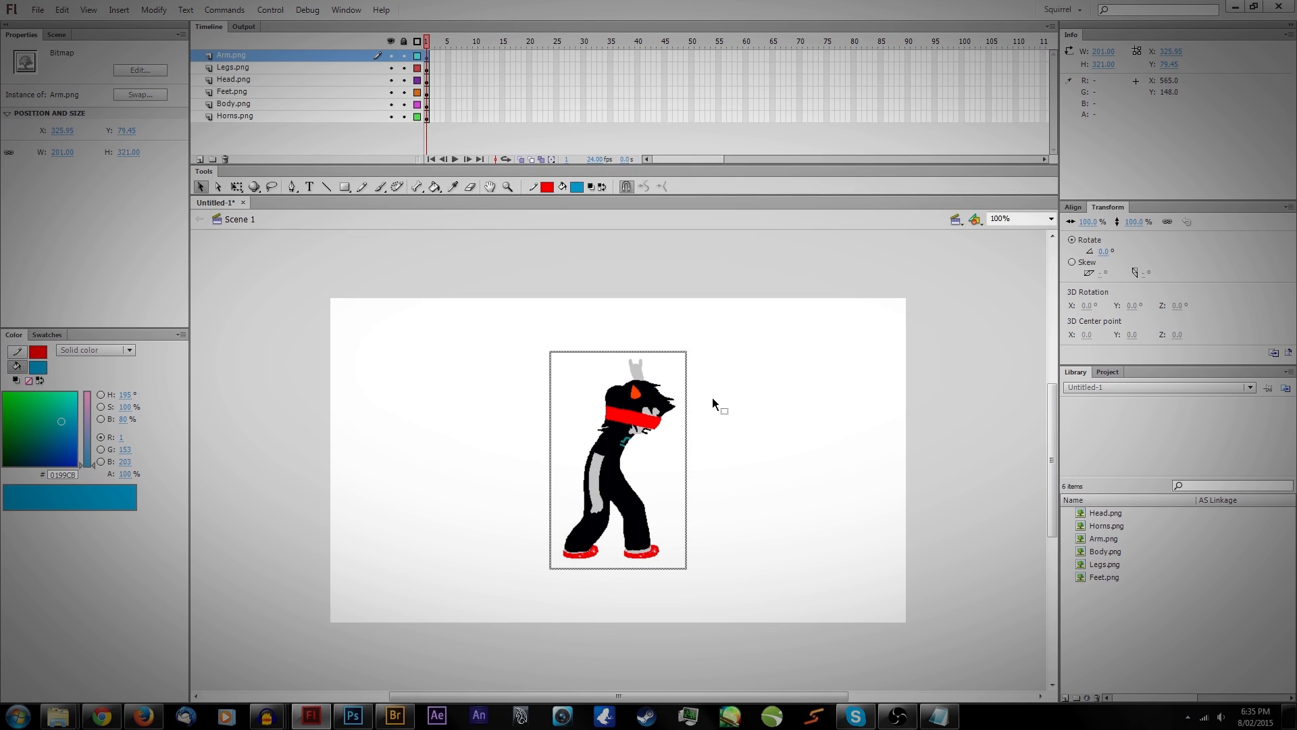
click(788, 374)
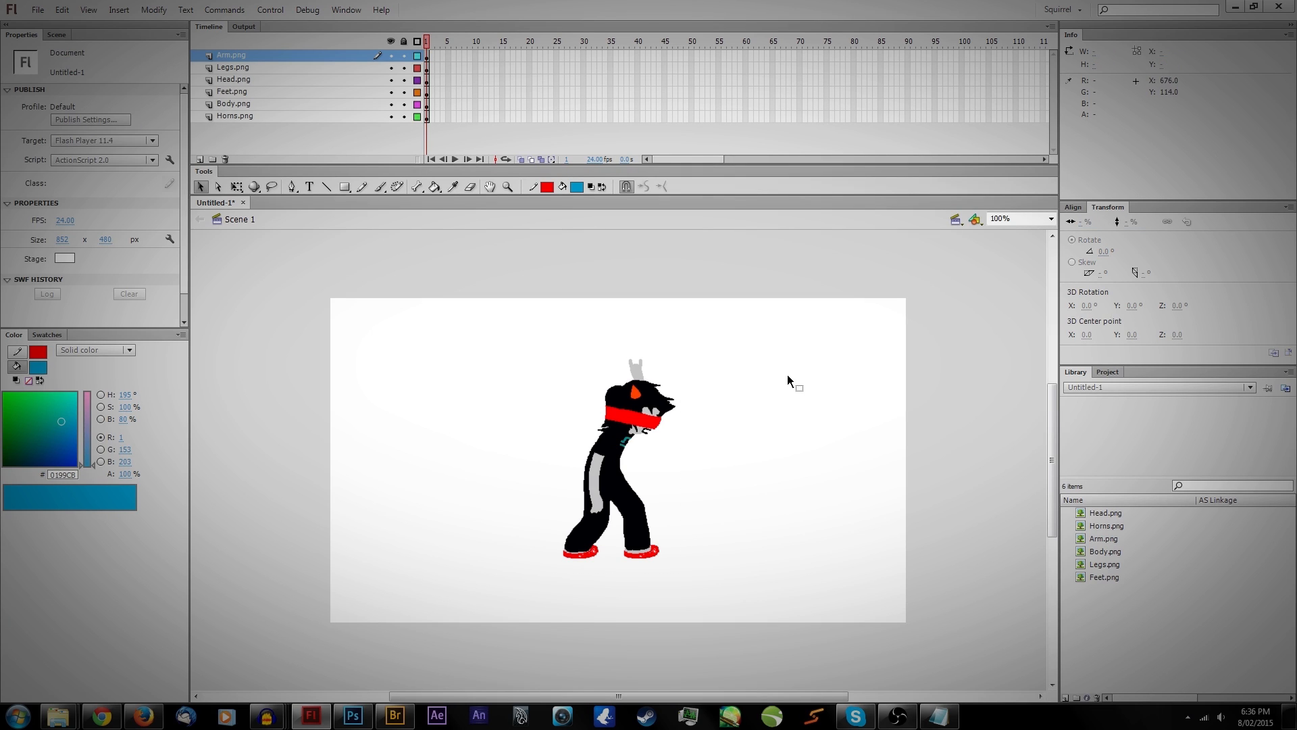
click(651, 421)
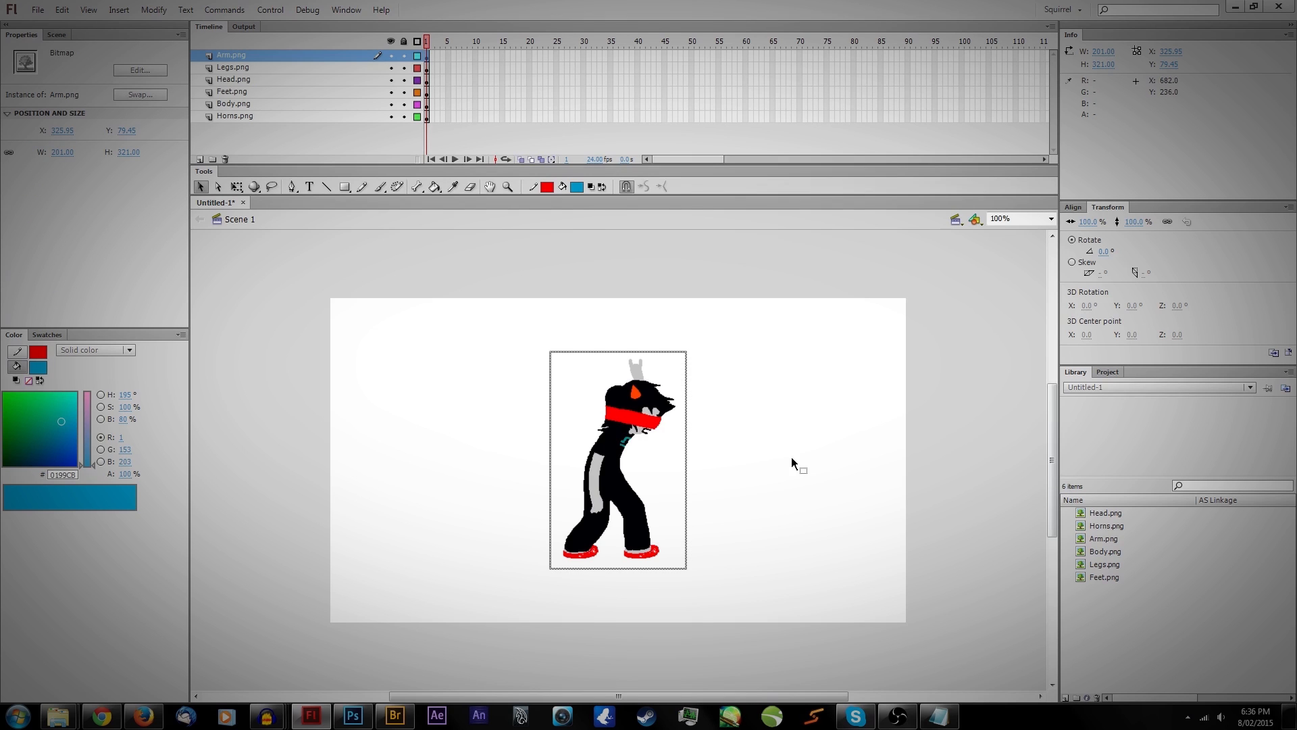
drag(640, 426, 922, 334)
key(ctrl+z)
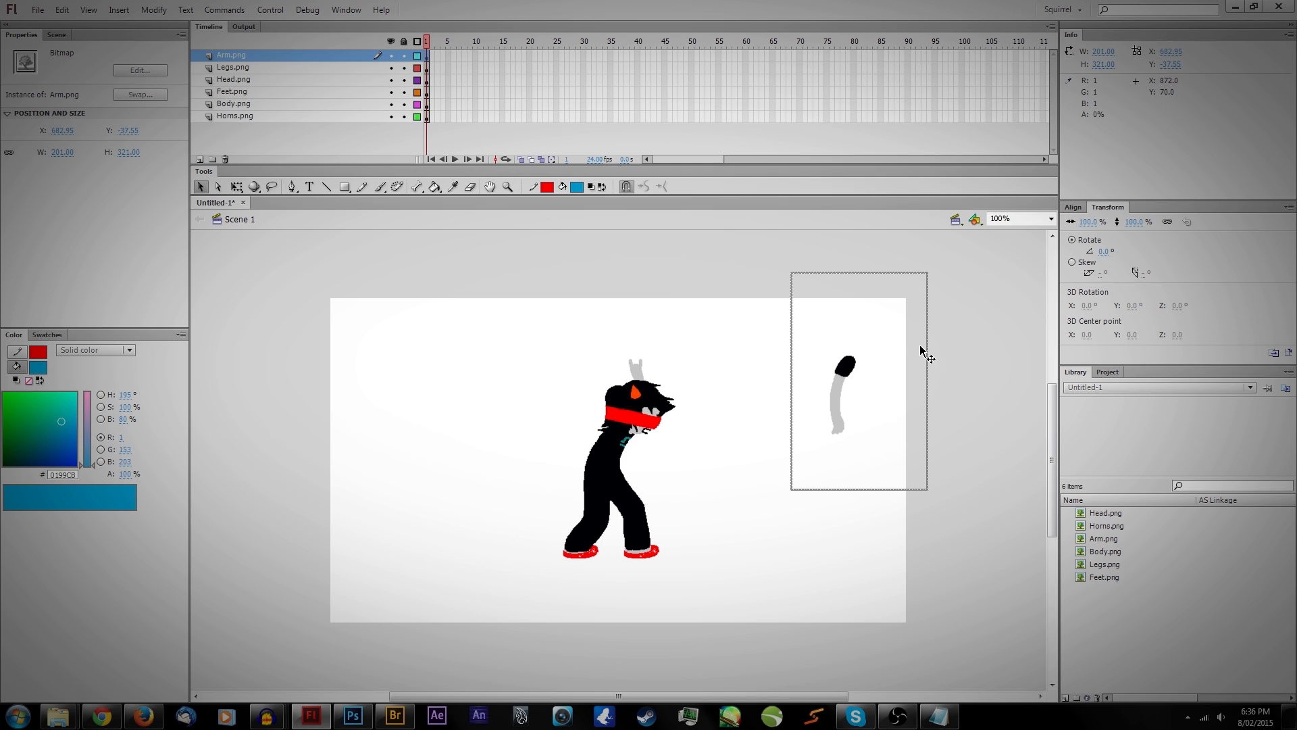
key(ctrl+z)
key(ctrl+z)
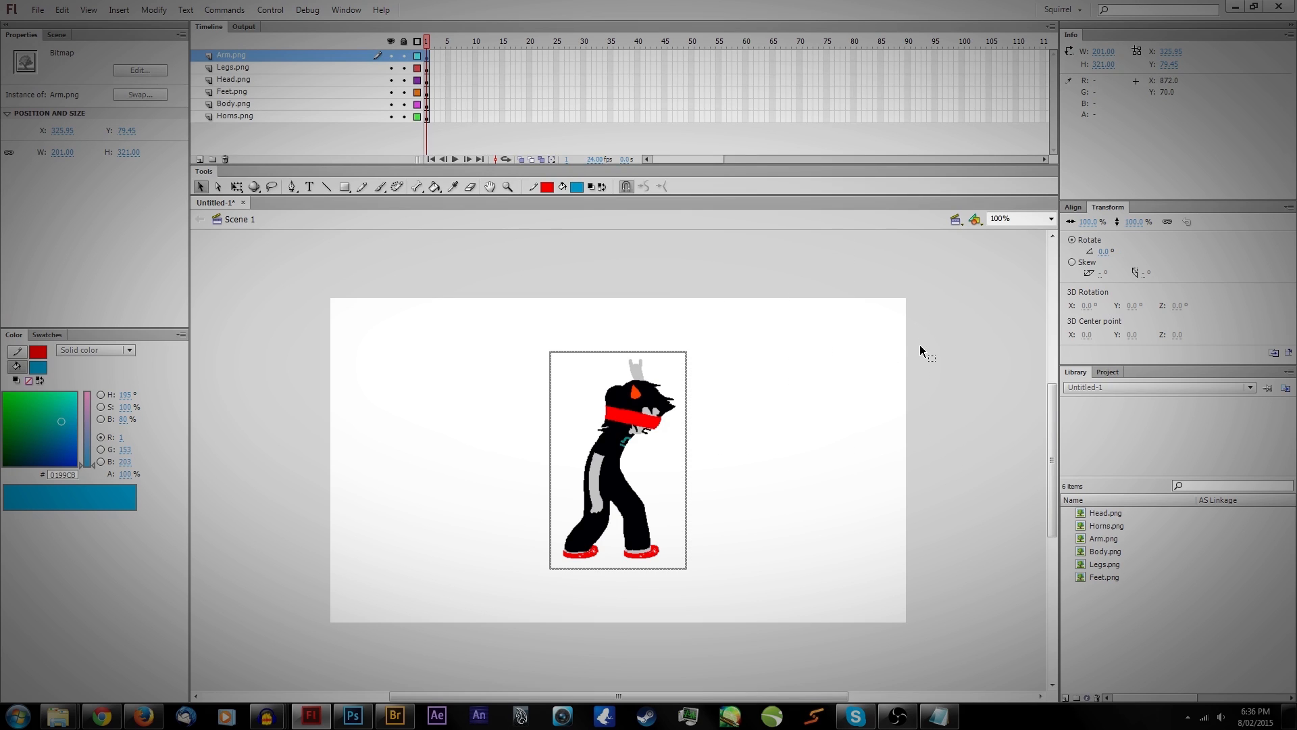
Step: Convert the arm image to a graphic symbol and mask it inside with a rectangle about 58 by 127 px on a new layer
key(F8)
key(Return)
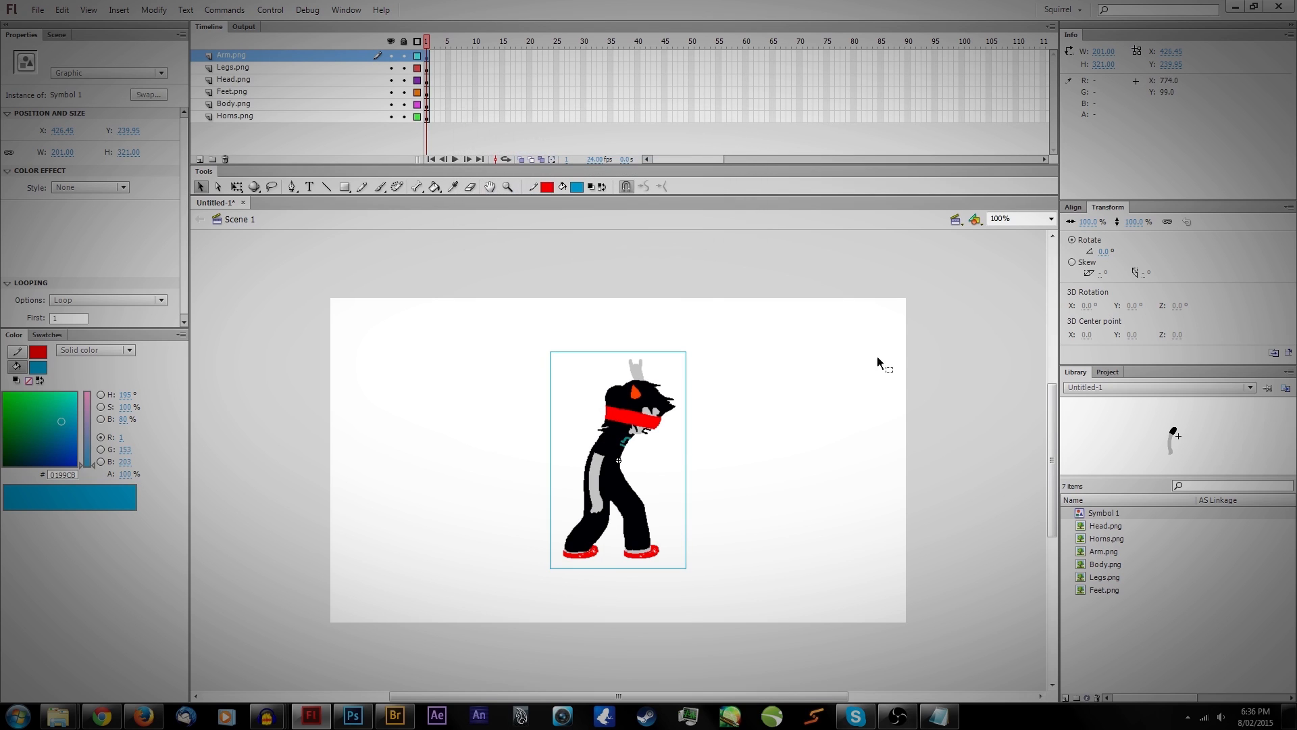
double_click(605, 447)
click(344, 187)
drag(579, 431, 618, 517)
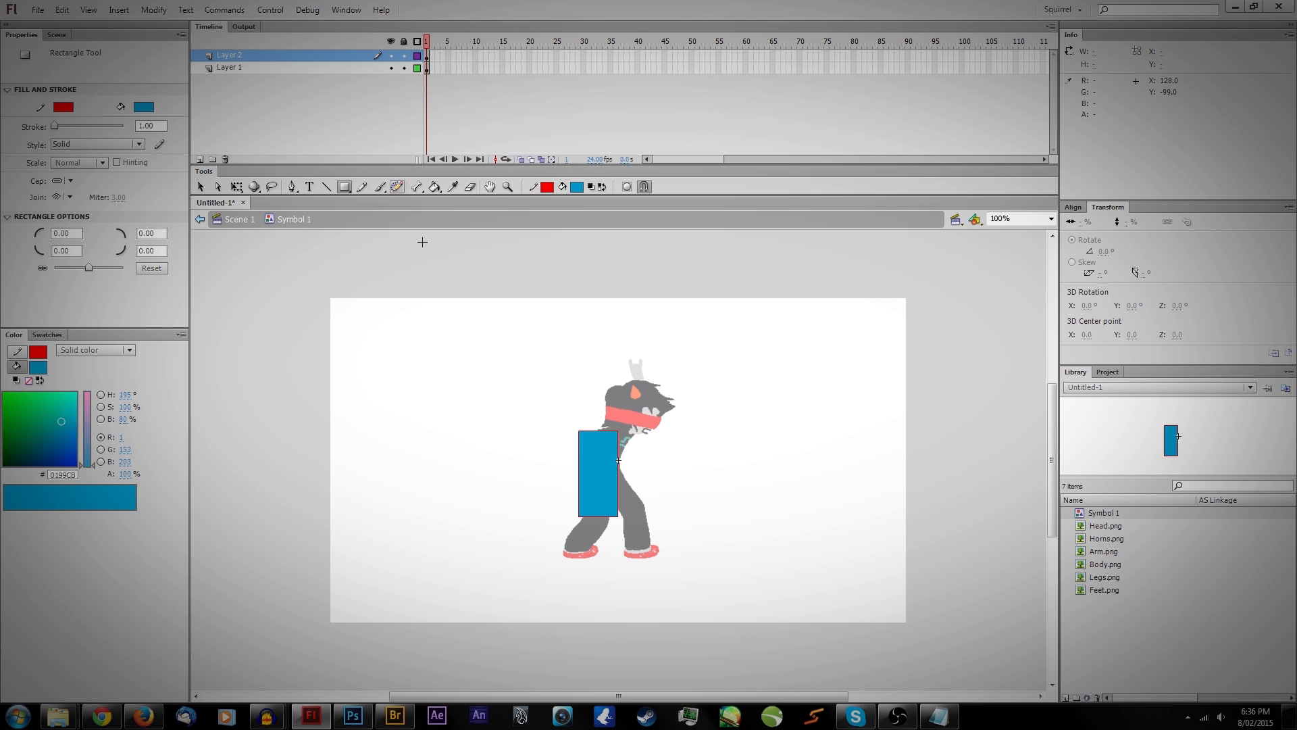
right_click(312, 55)
click(351, 249)
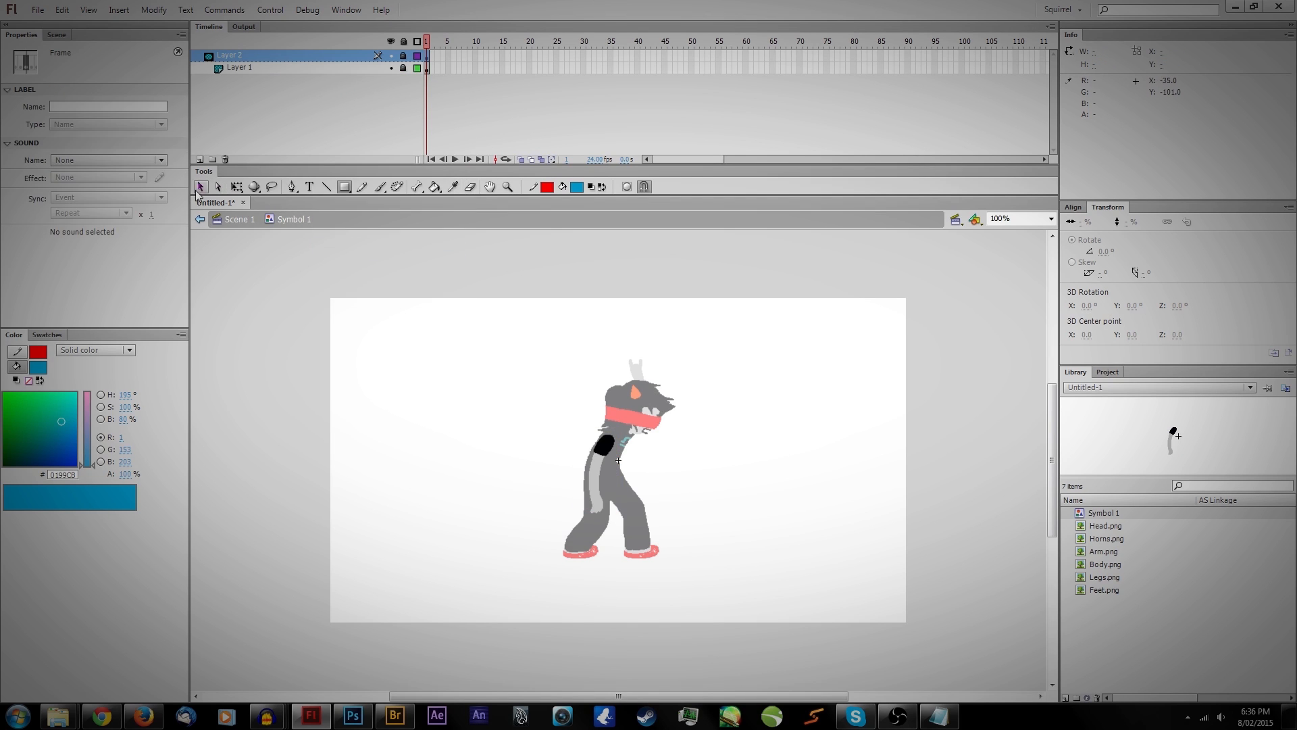
double_click(288, 364)
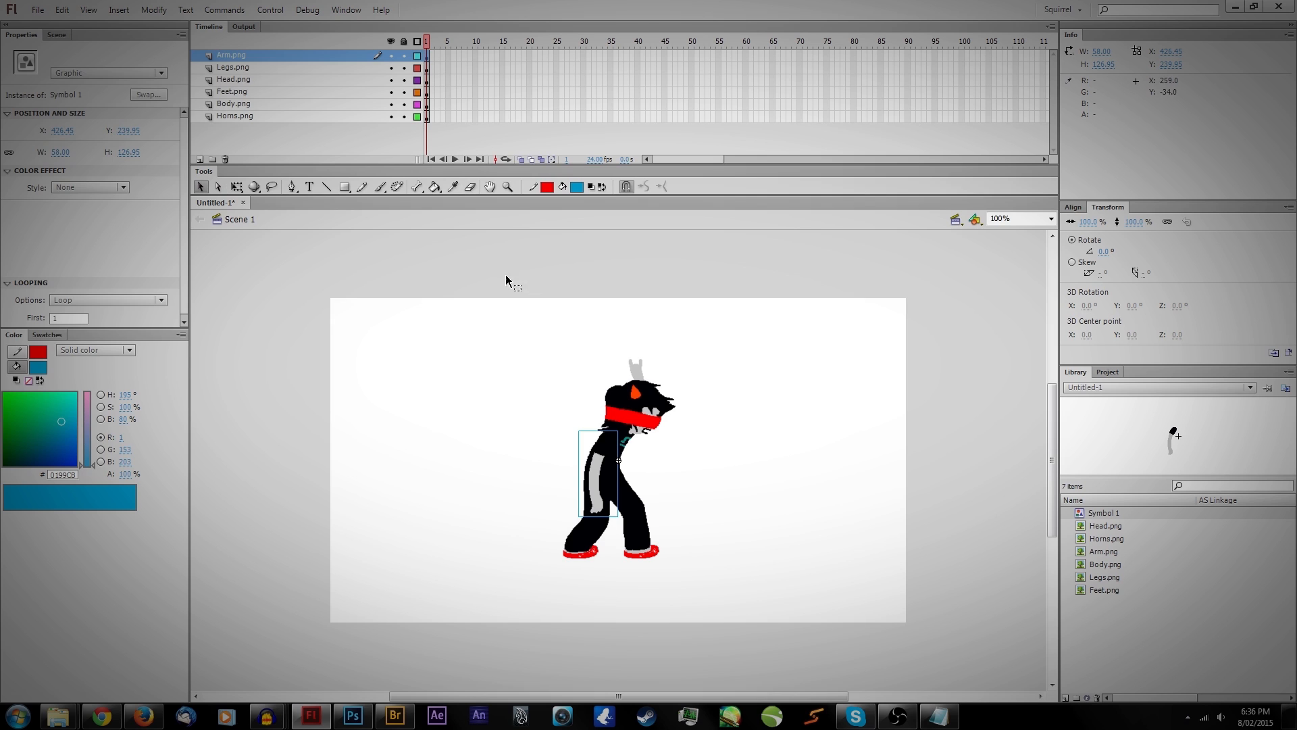
Step: Select body parts individually and all together to inspect the bounds of their masked symbols
click(758, 342)
click(653, 409)
click(602, 454)
click(627, 445)
click(602, 453)
click(647, 415)
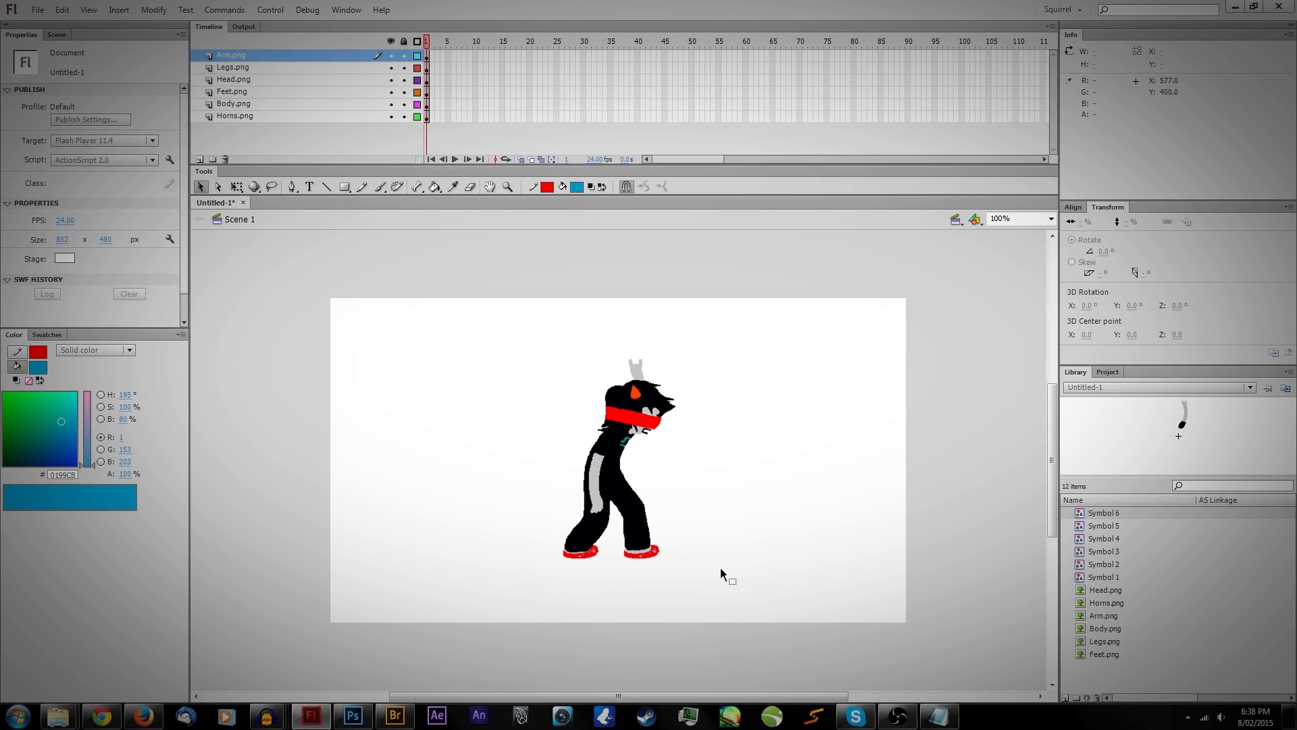
drag(520, 312, 718, 609)
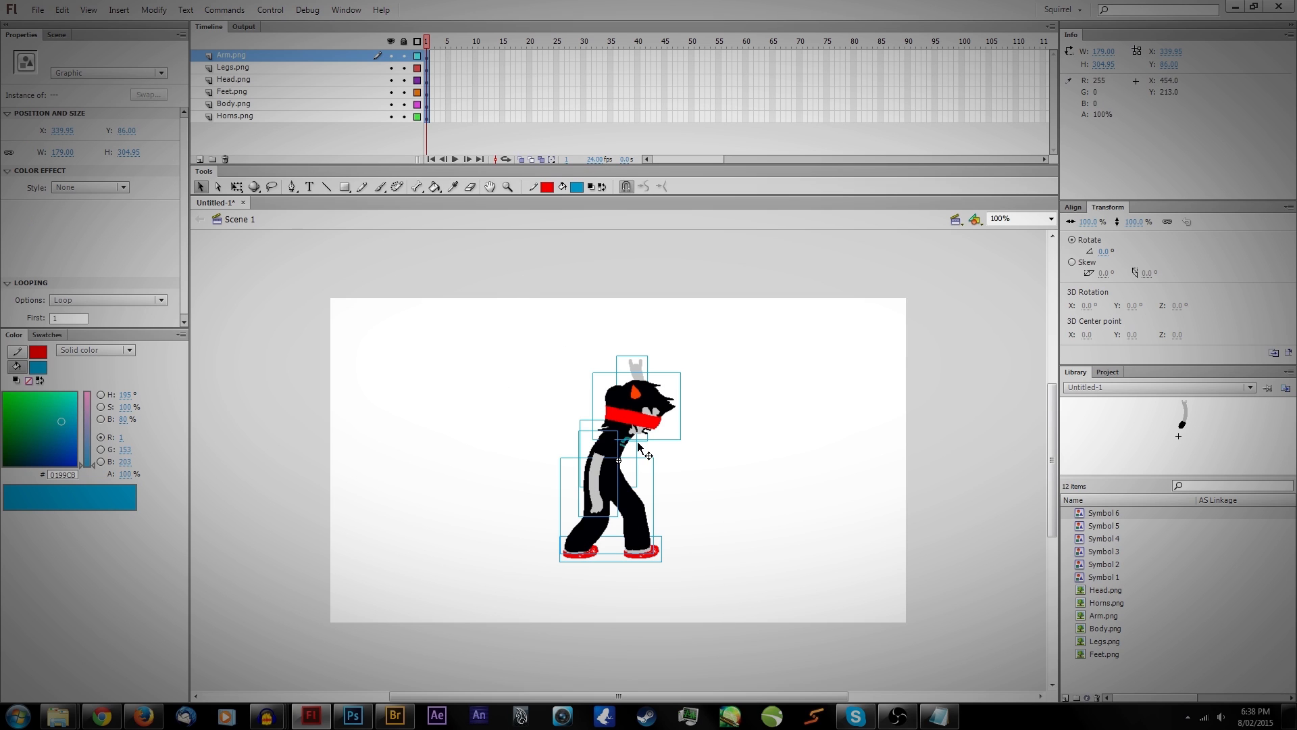
click(733, 361)
click(639, 368)
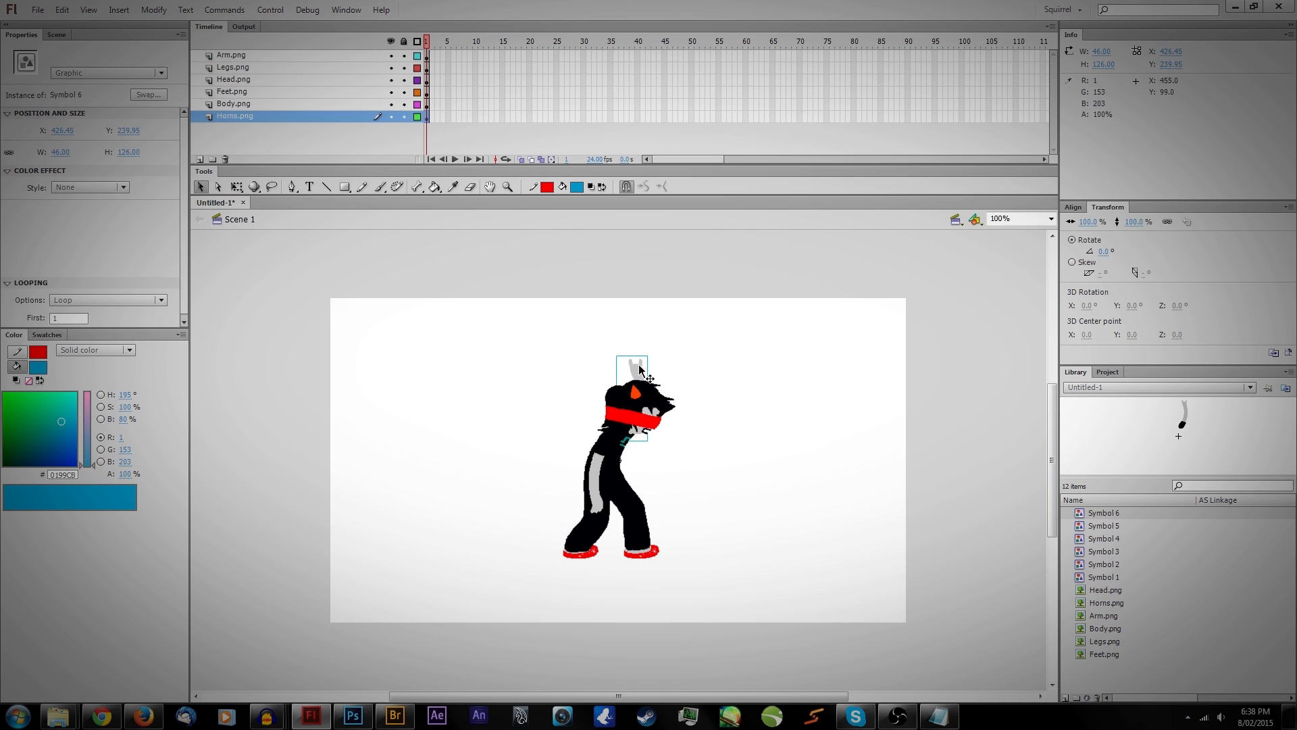
drag(639, 368, 746, 371)
key(ctrl+z)
click(642, 413)
drag(642, 412, 824, 385)
key(ctrl+z)
Step: Move the Feet.png layer below all the other layers and lock it
click(638, 520)
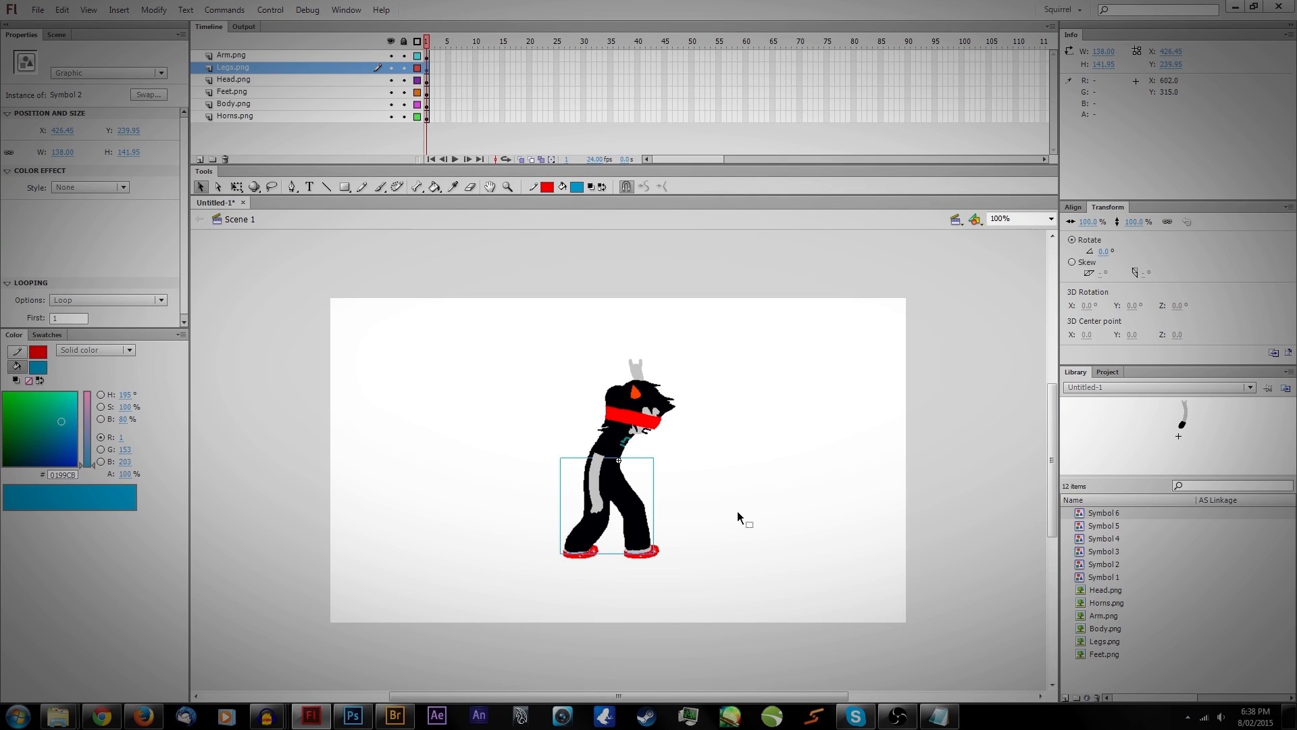
click(724, 481)
click(654, 558)
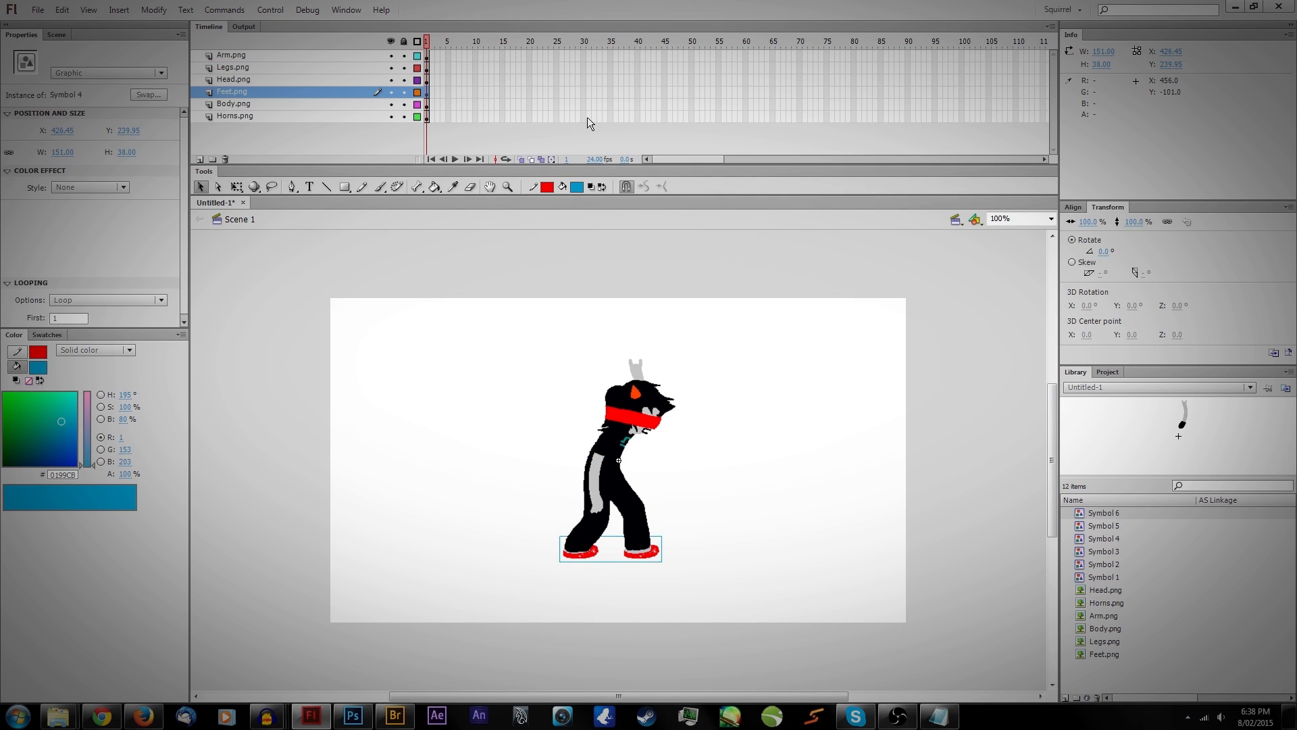
drag(319, 88, 397, 140)
click(404, 116)
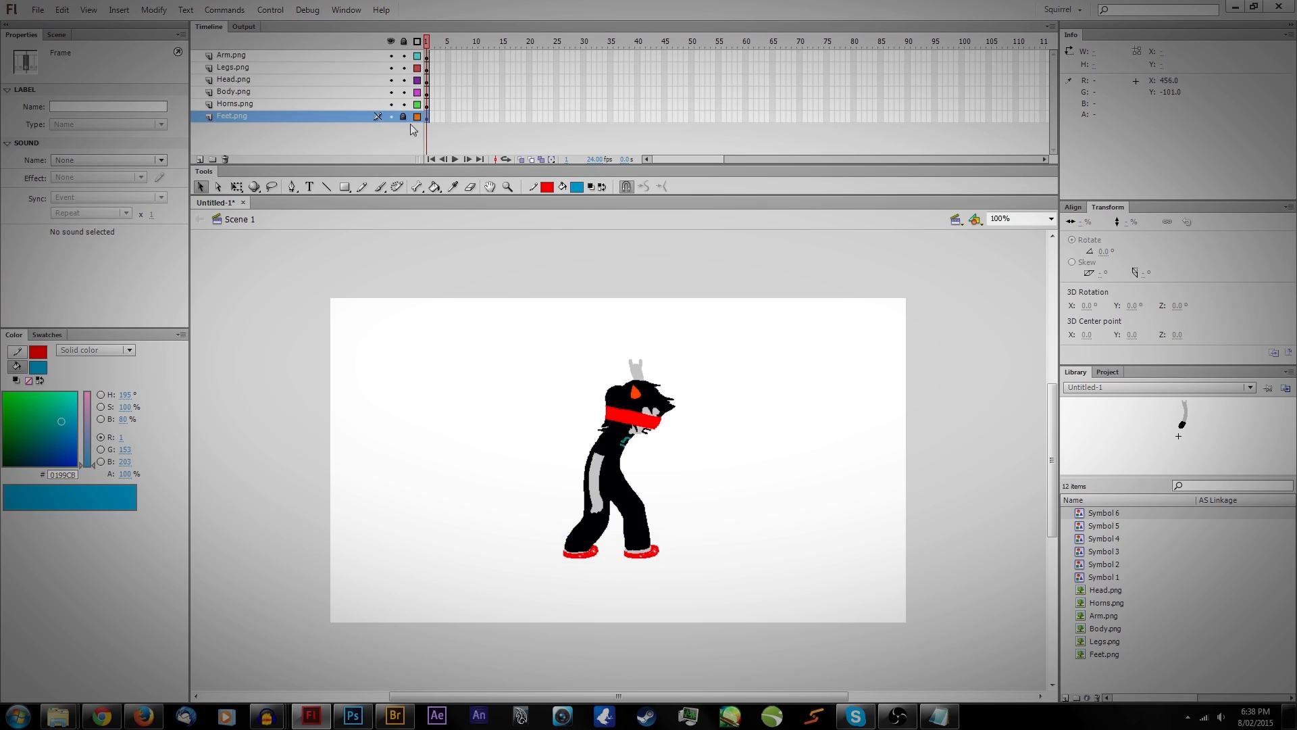
Step: Using Free Transform, move the head's pivot to the neck and, with the other layers hidden, the lowered arm's pivot to its shoulder
click(641, 399)
key(q)
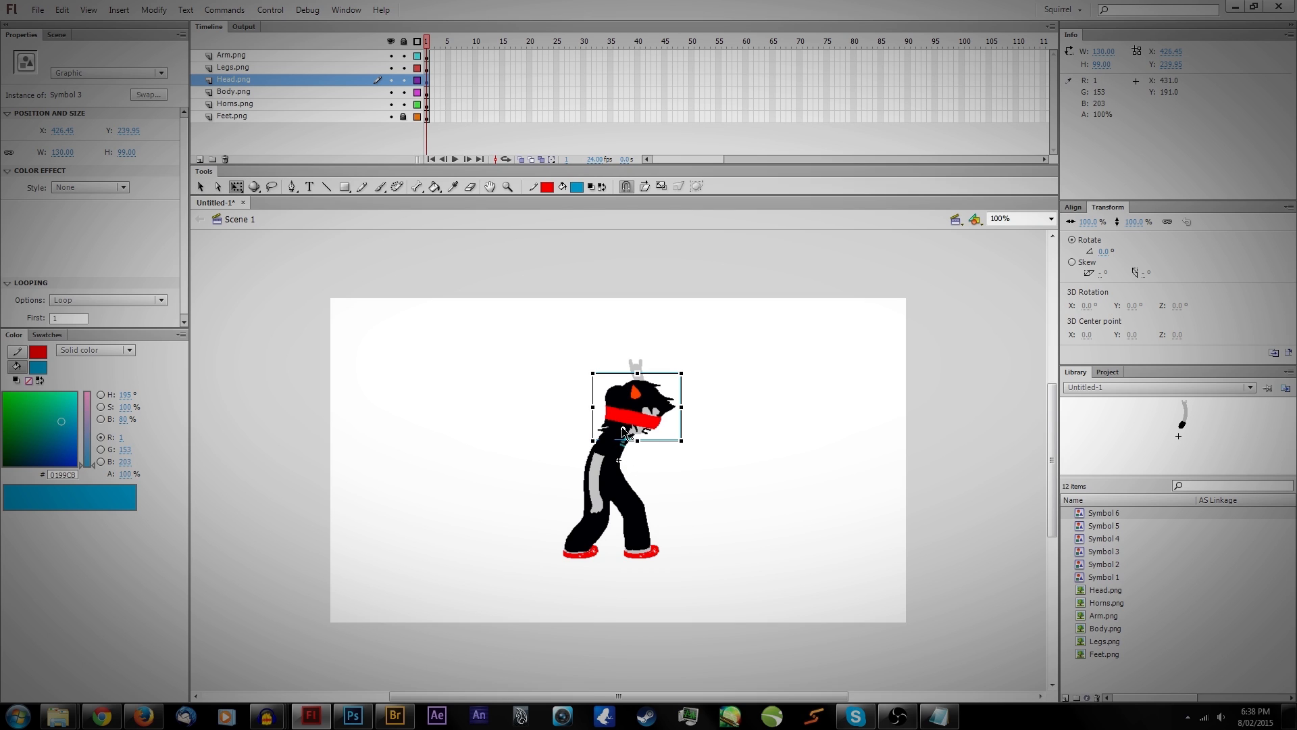
click(595, 465)
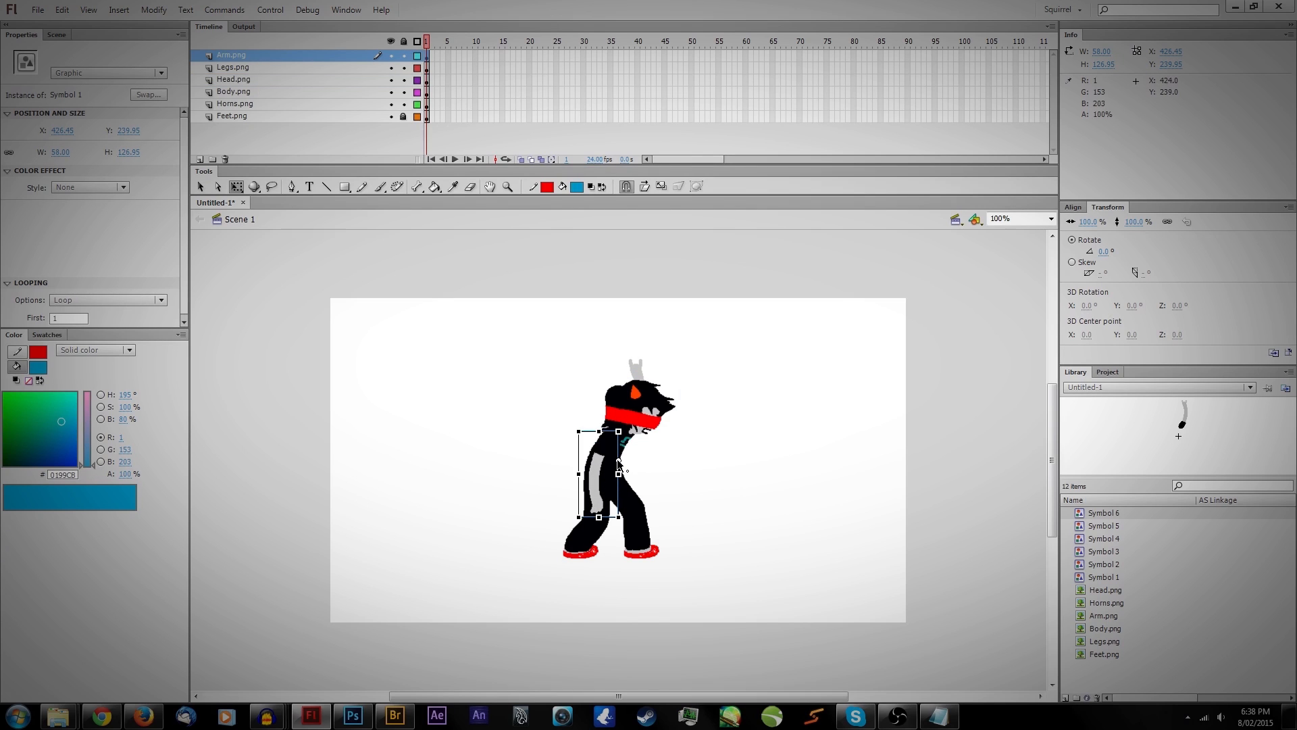
alt+click(390, 56)
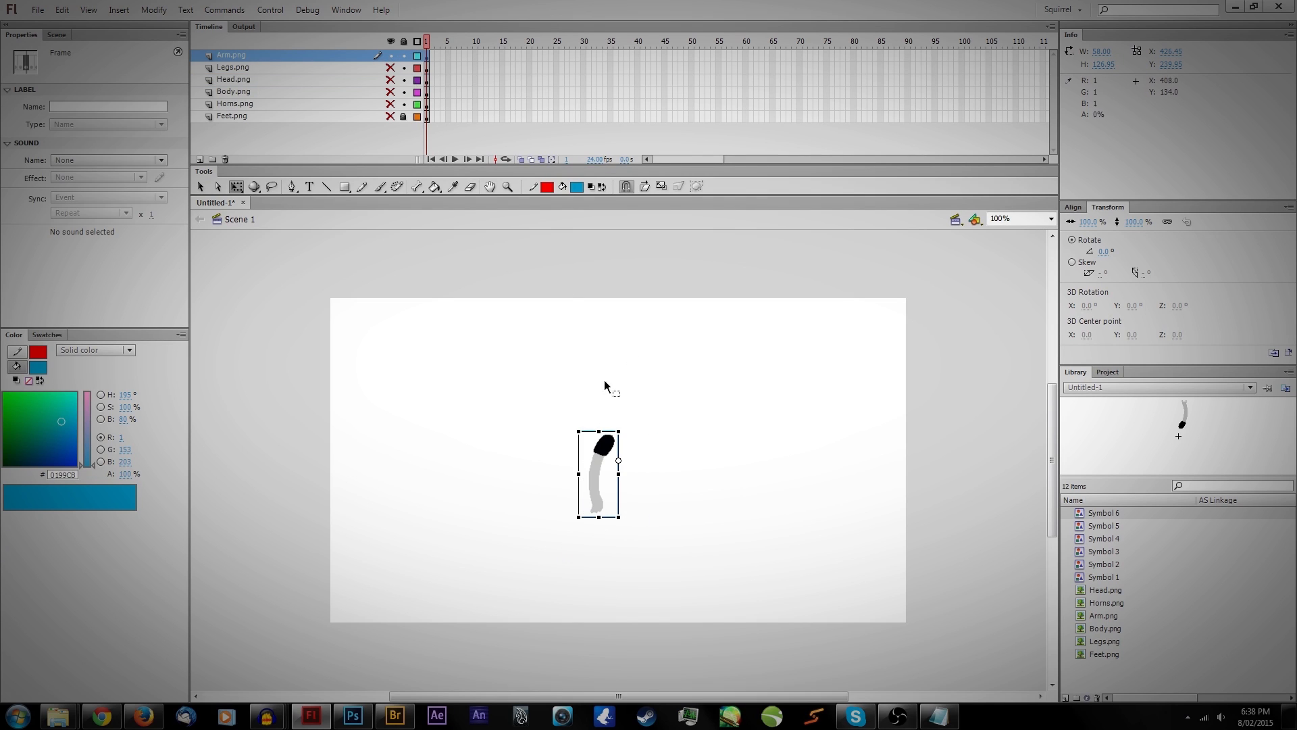
click(619, 461)
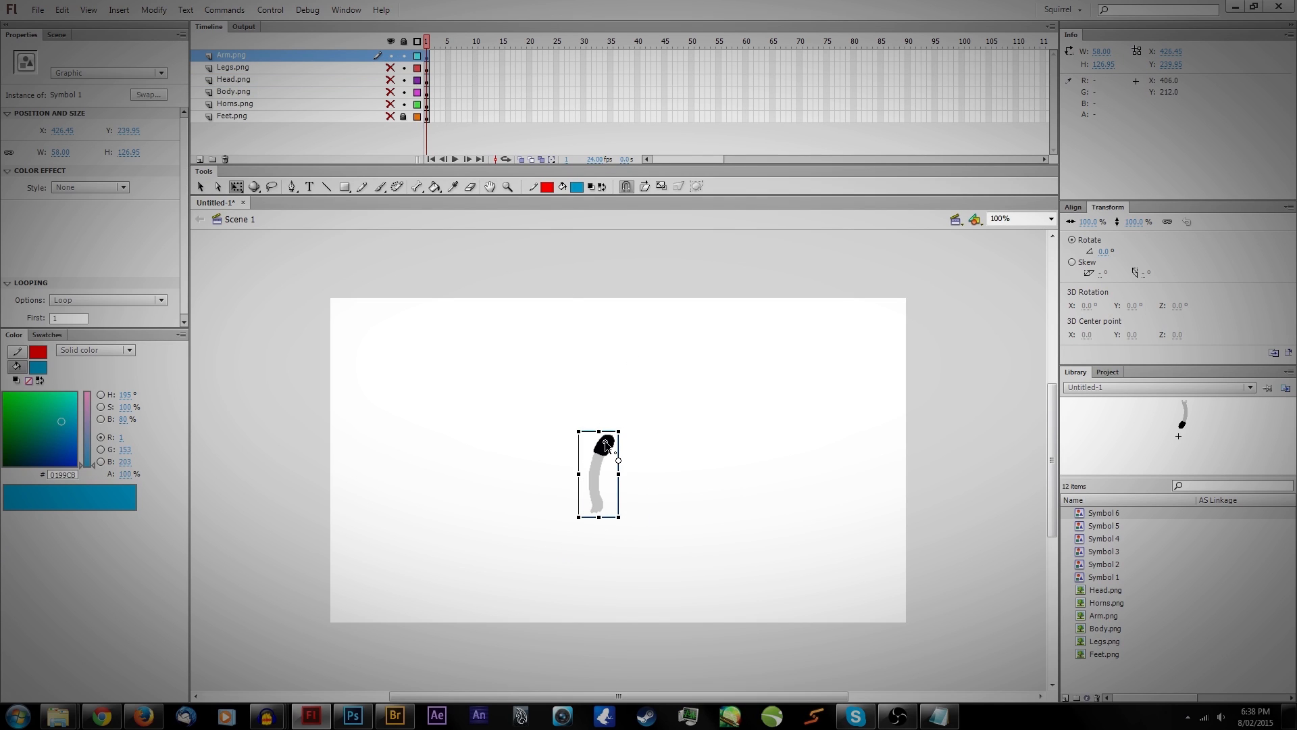
Step: Show the Body.png layer, move the body's transformation point to its lower back corner and undo a trial rotation
click(370, 81)
click(371, 93)
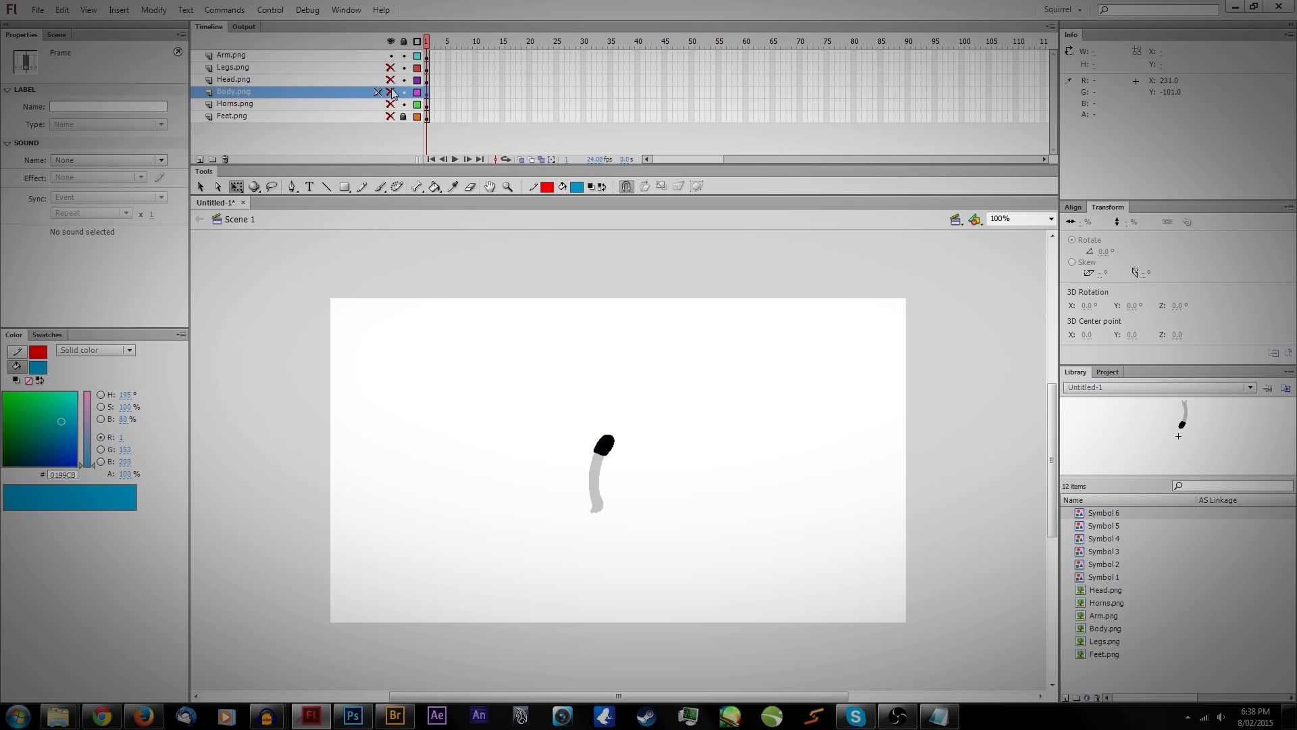
click(390, 92)
click(611, 471)
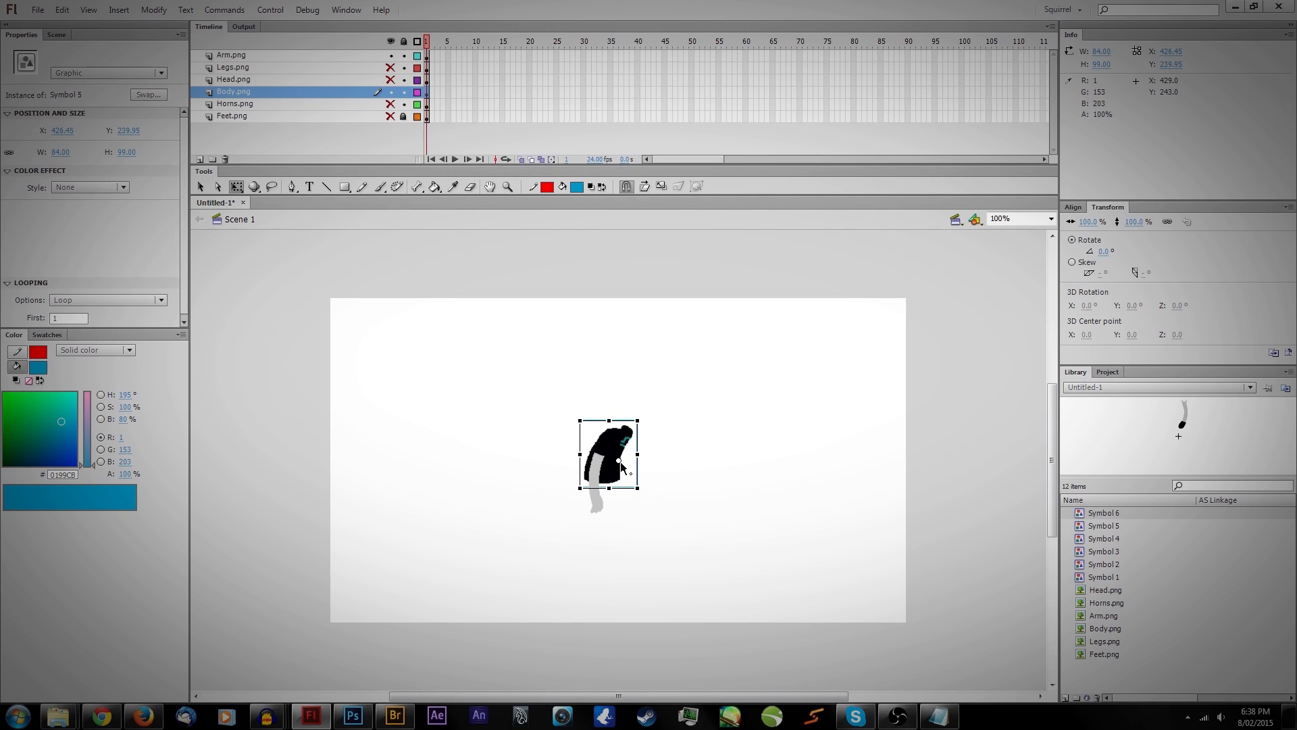
mouse_move(621, 466)
mouse_down()
mouse_move(583, 491)
mouse_move(591, 485)
mouse_up()
mouse_move(642, 418)
mouse_down()
mouse_move(676, 468)
mouse_move(648, 424)
mouse_up()
key(ctrl+z)
key(ctrl+z)
Step: Show only the Horns.png layer and move the raised arm's transformation point to its black shoulder
click(395, 106)
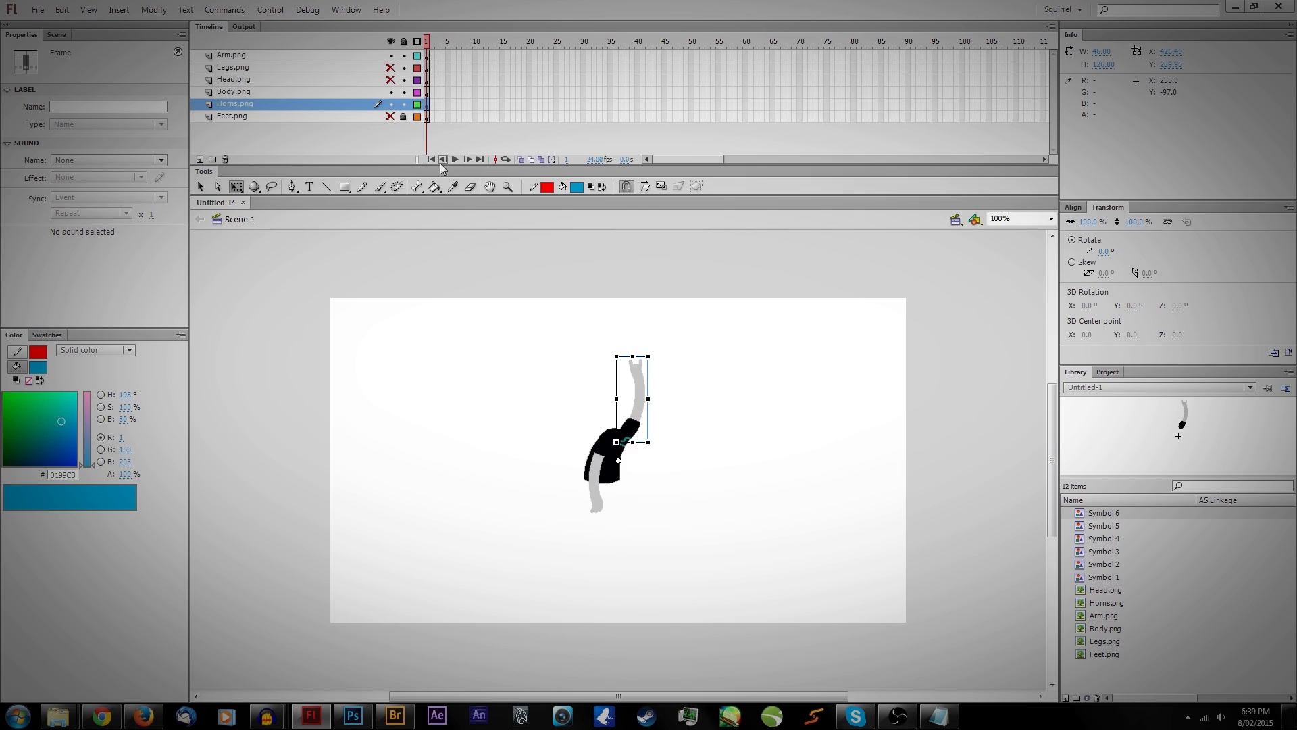
alt+click(390, 105)
click(622, 438)
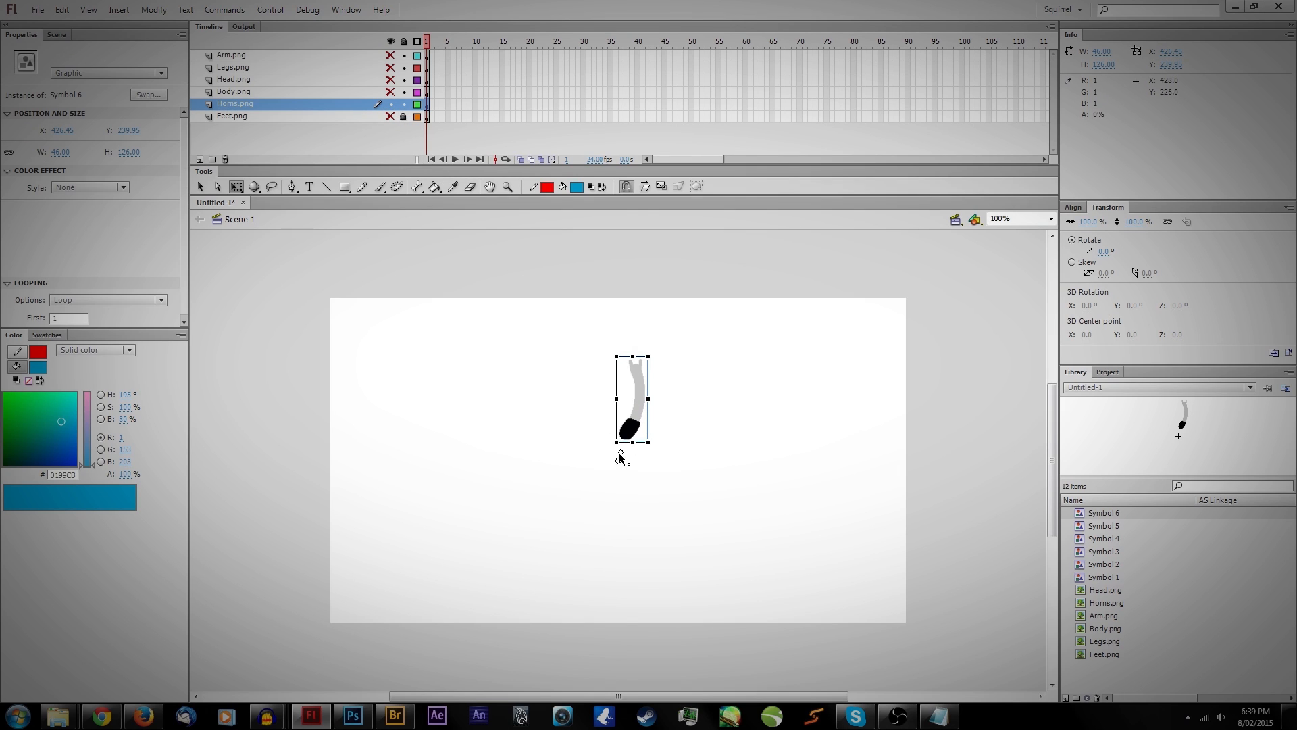
Step: Show the Legs.png layer and move the legs' transformation point to the bottom of the front leg
click(358, 95)
click(380, 70)
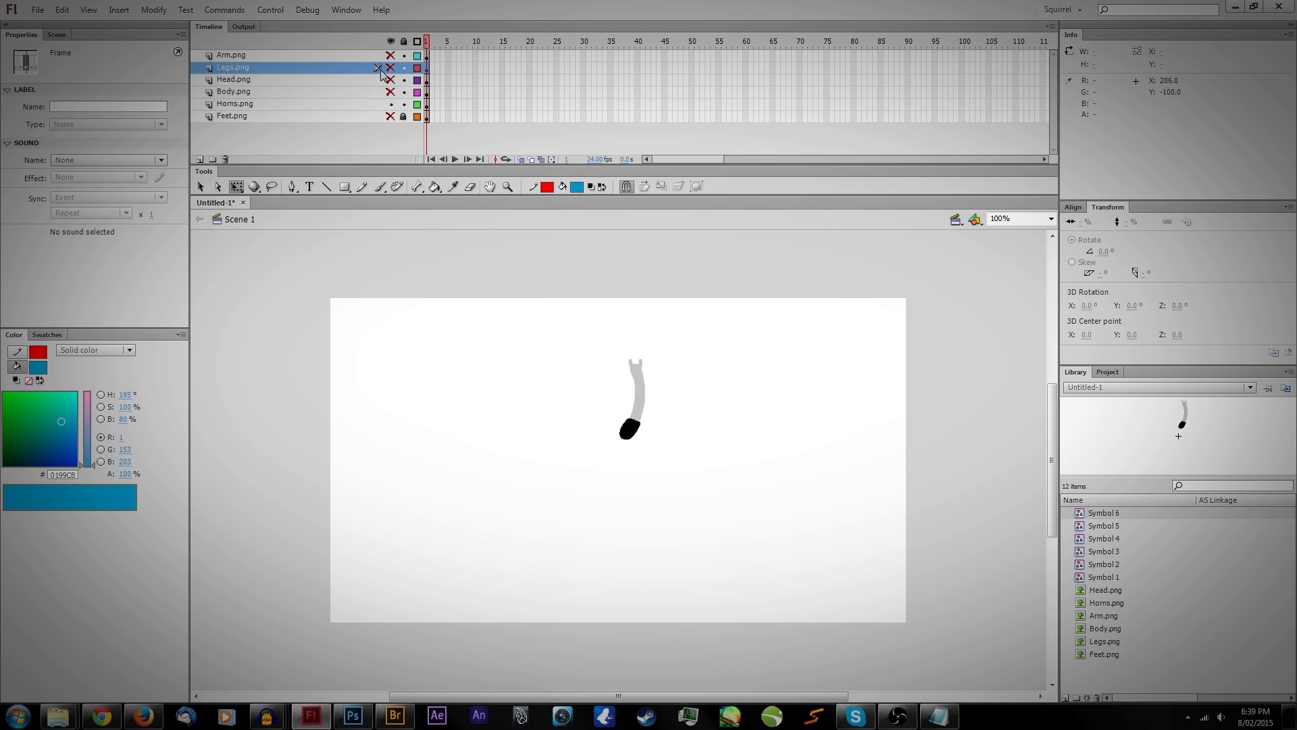
click(390, 67)
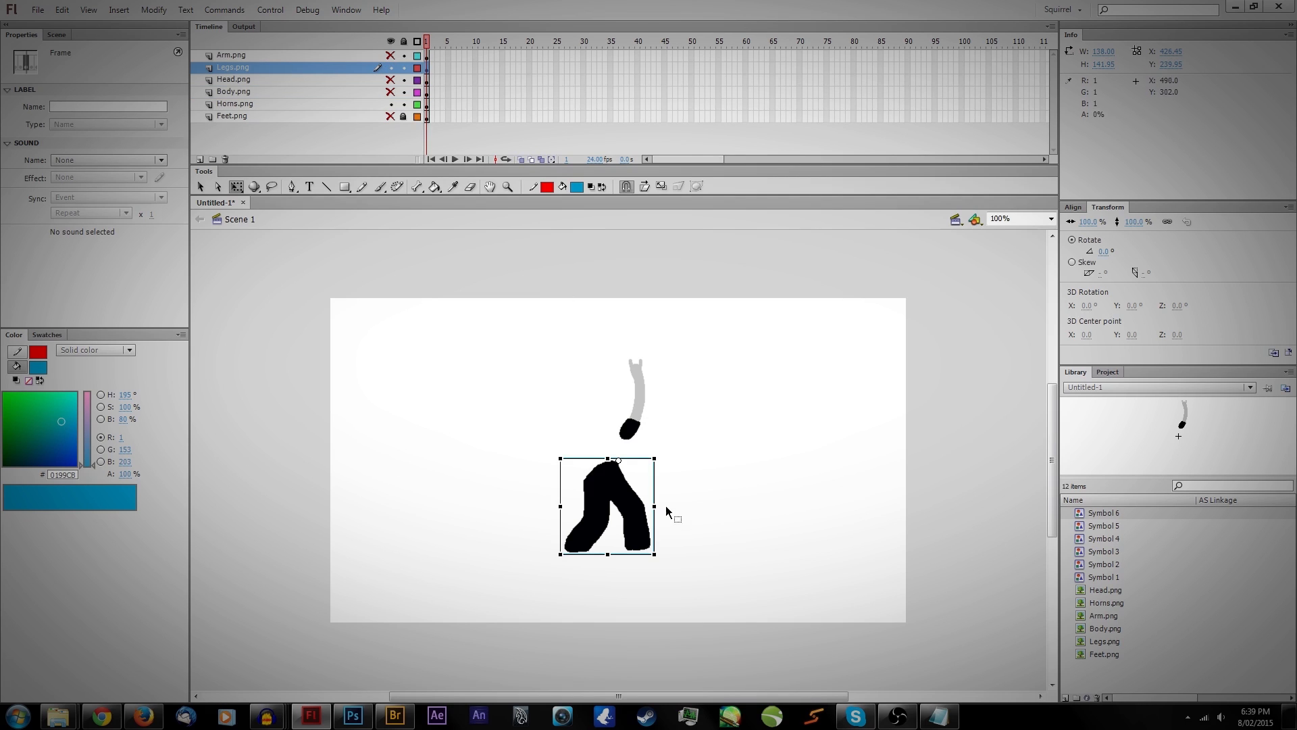
click(618, 460)
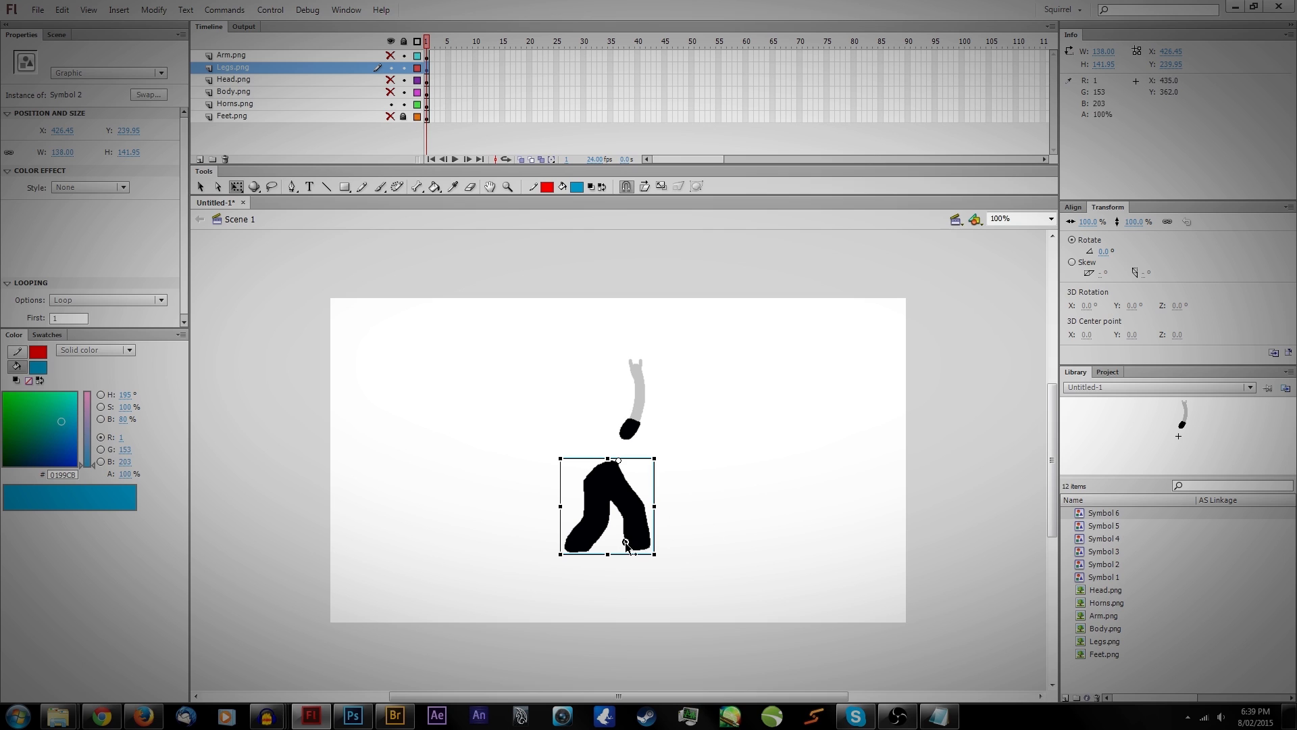
mouse_move(607, 458)
mouse_down()
mouse_move(606, 486)
mouse_move(606, 457)
mouse_up()
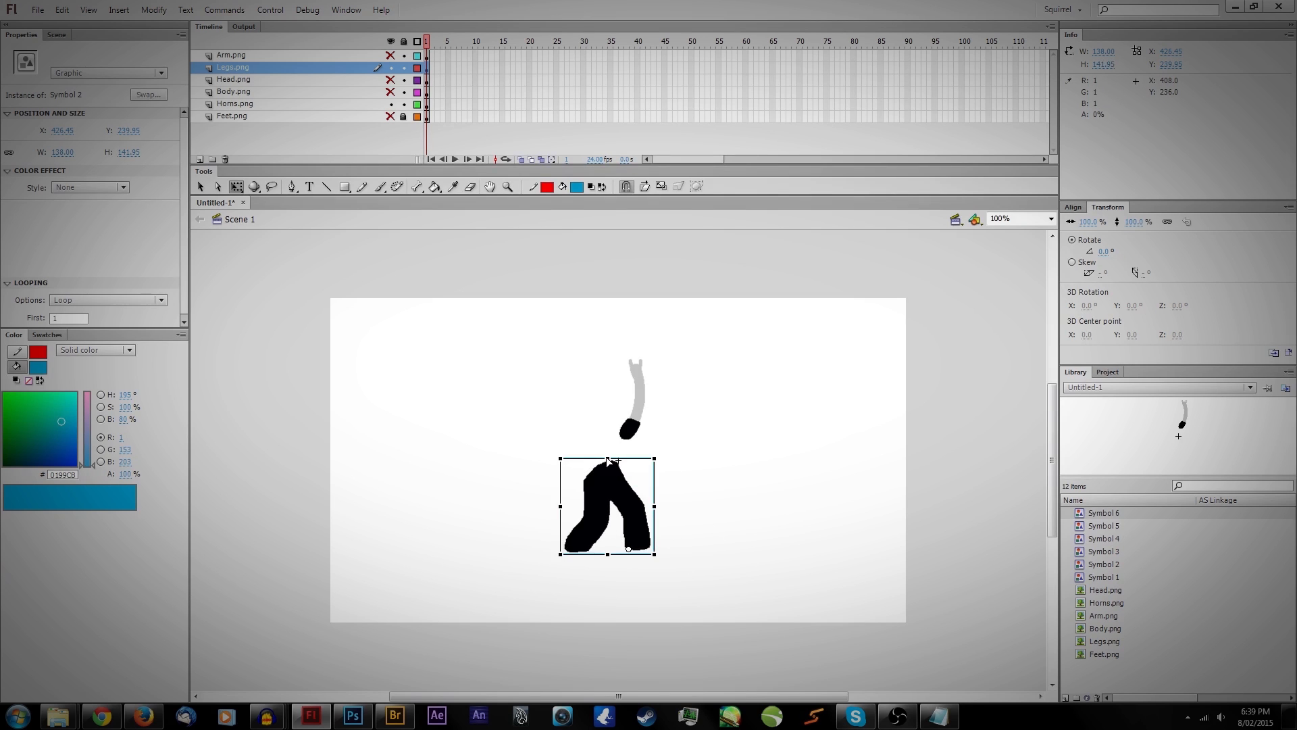
Step: Make all the layers visible again and unlock the Feet.png layer
drag(389, 117, 387, 54)
click(404, 117)
click(386, 327)
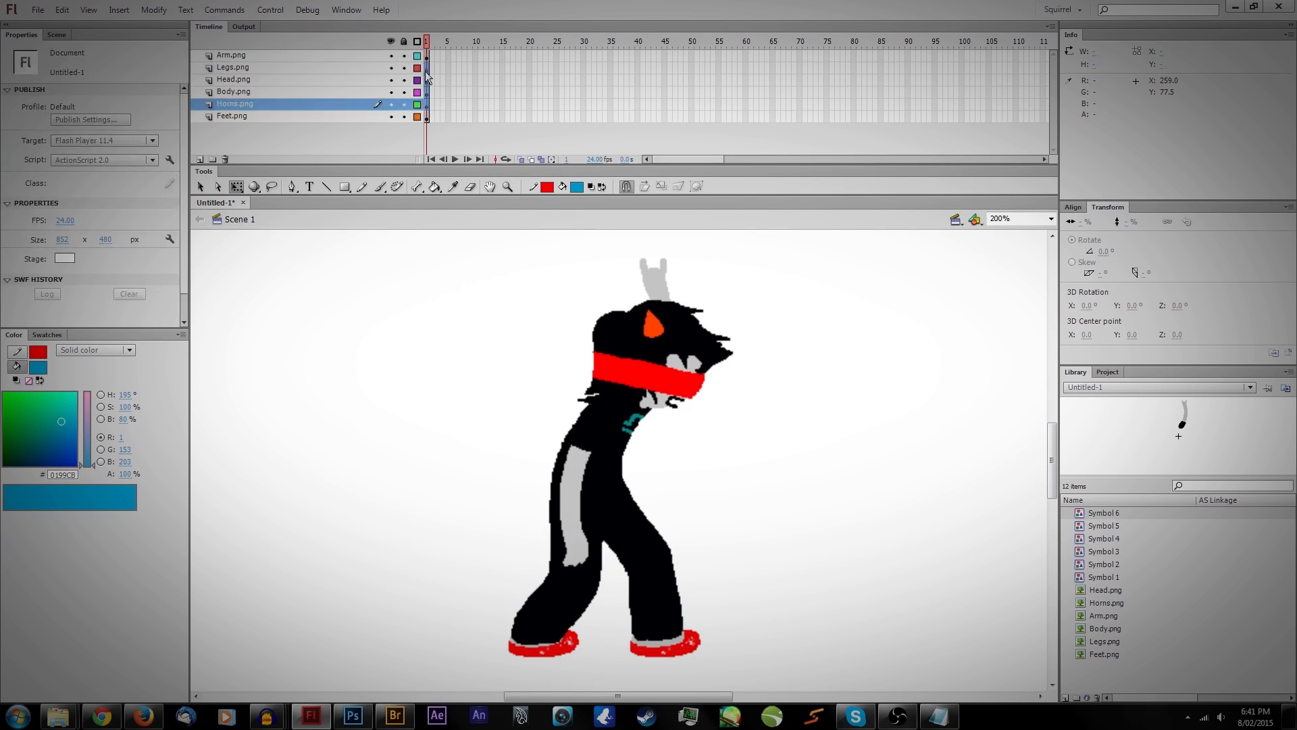
Step: Convert the head and body together into a single graphic symbol
click(654, 343)
key(F8)
key(Return)
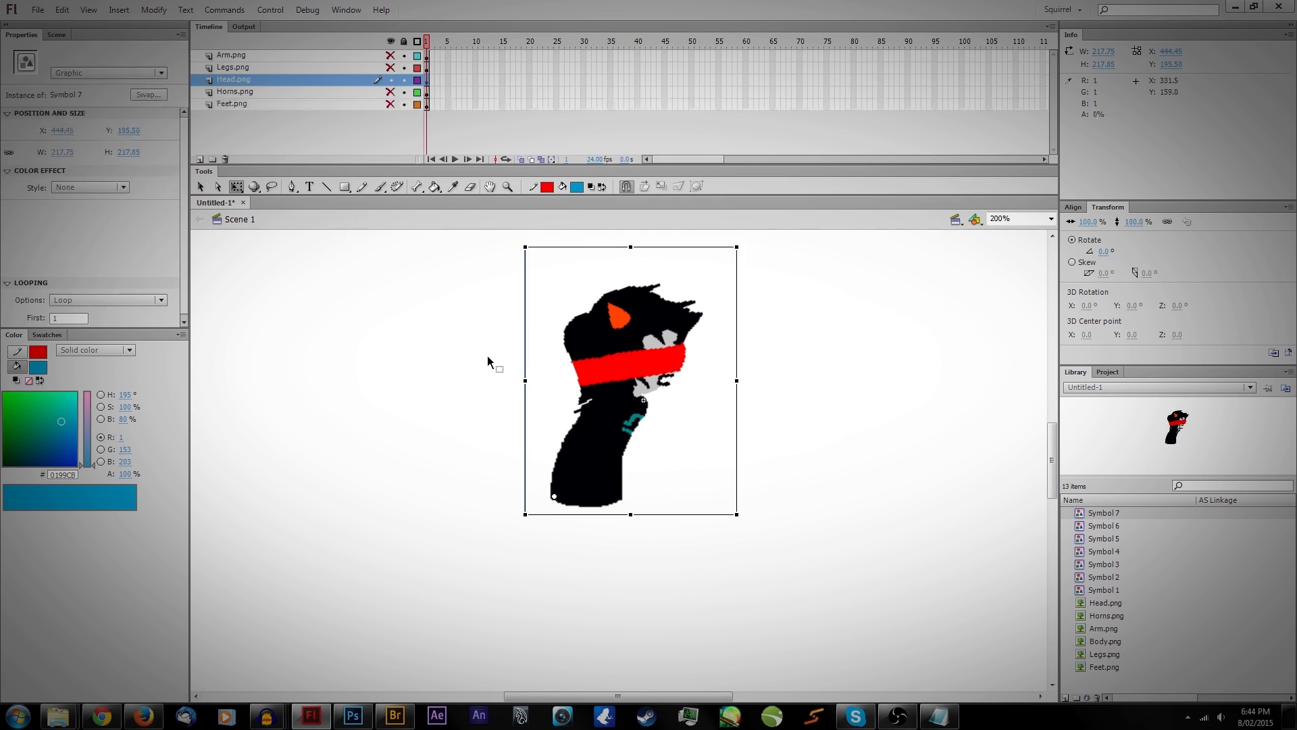
Step: Scrub the character animation back to frame 1, test the movie and close the preview
click(532, 56)
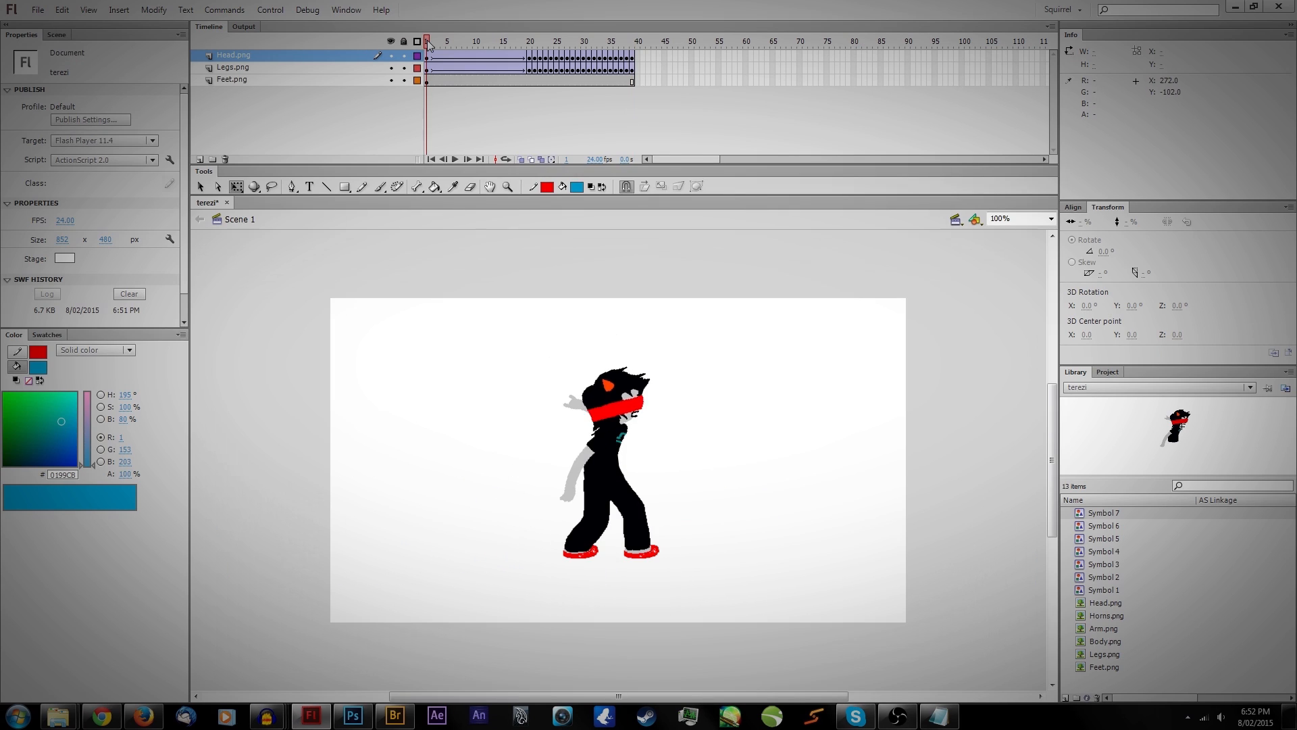
key(alt+Tab)
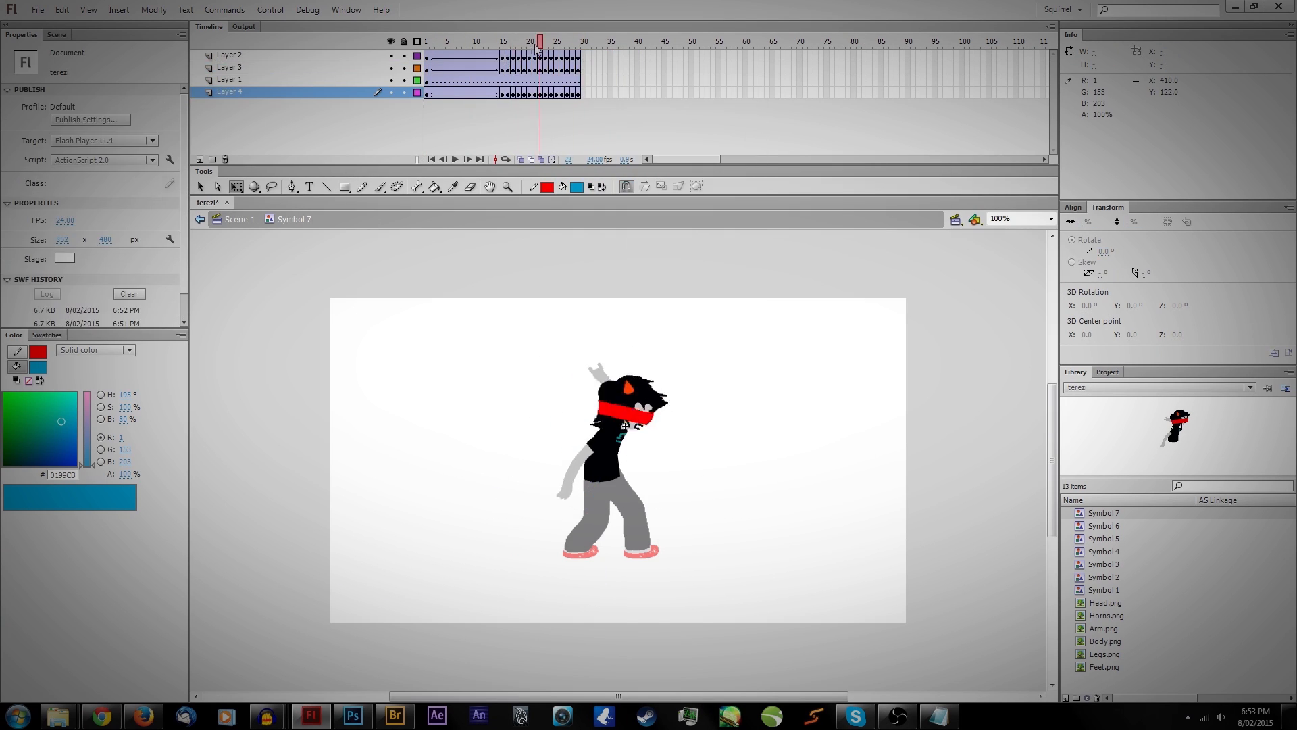
right_click(608, 77)
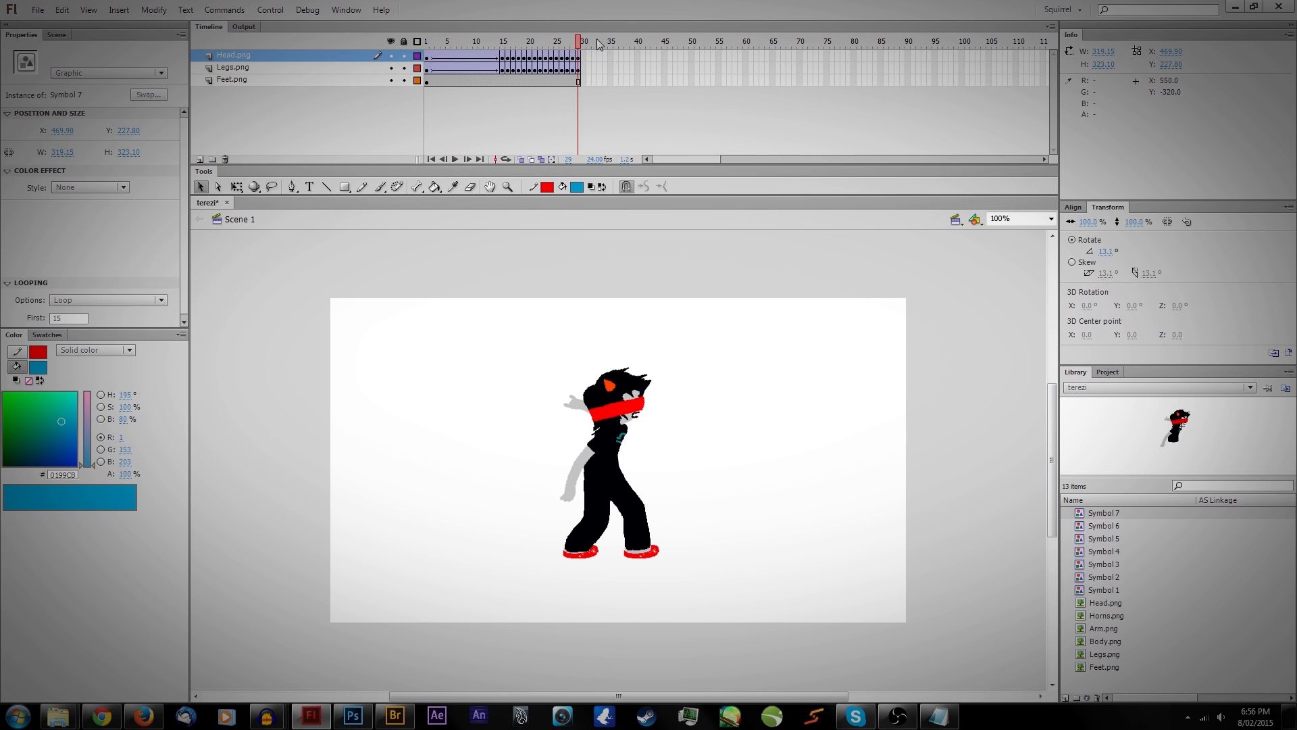
click(549, 41)
drag(549, 39, 427, 40)
click(387, 326)
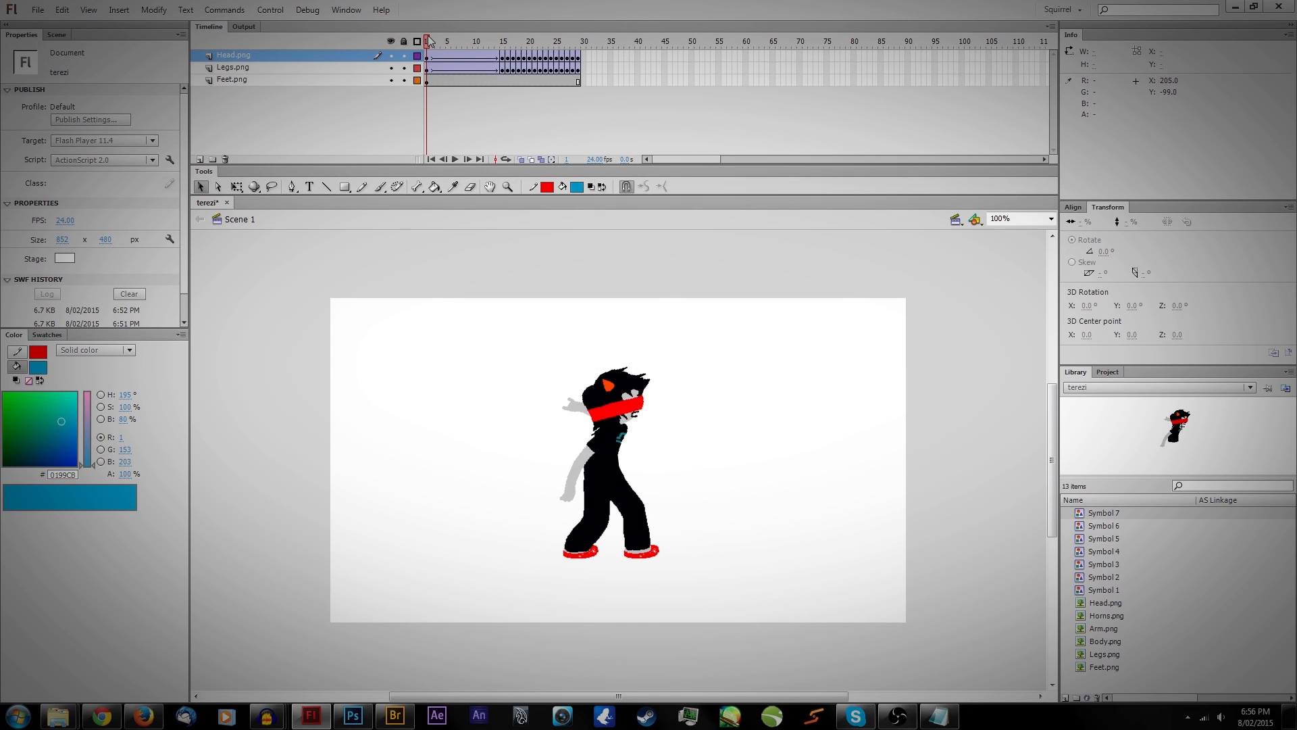
key(ctrl+Return)
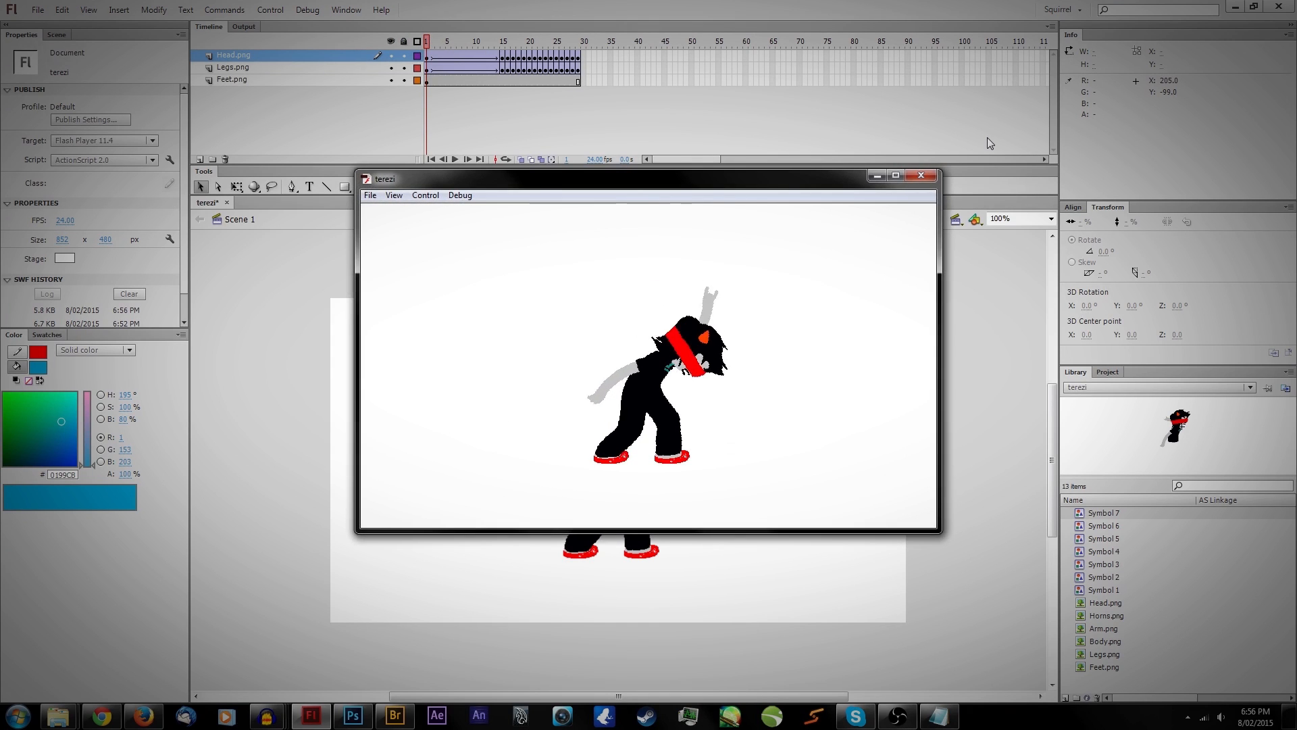
click(922, 176)
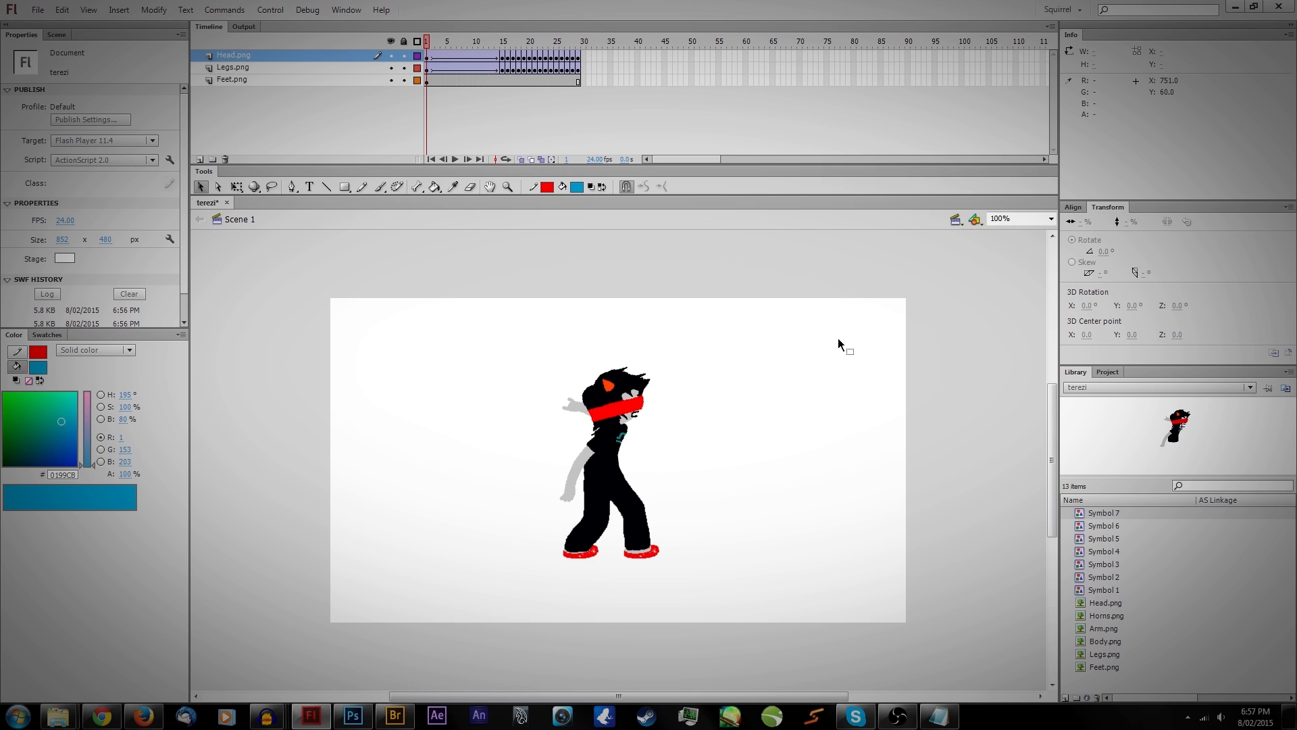
scroll(838, 338, up, 1)
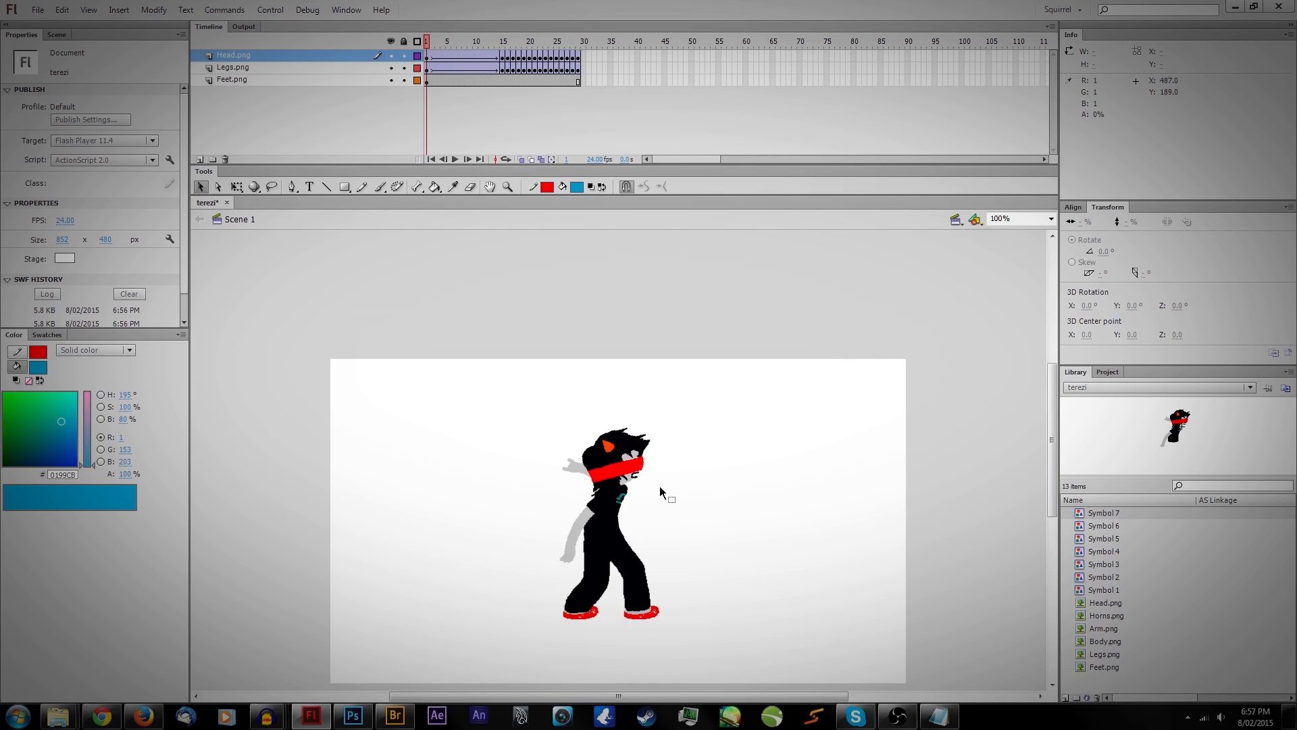
scroll(659, 485, down, 1)
click(601, 404)
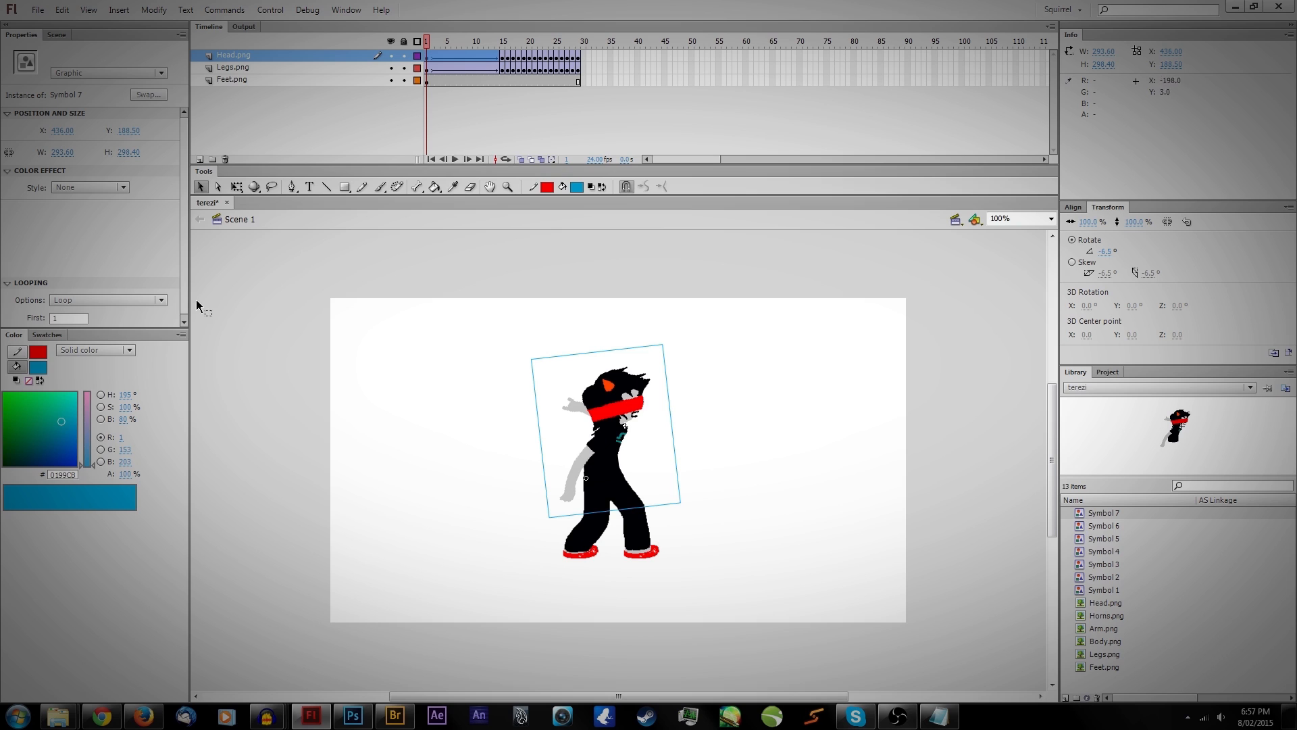
click(485, 307)
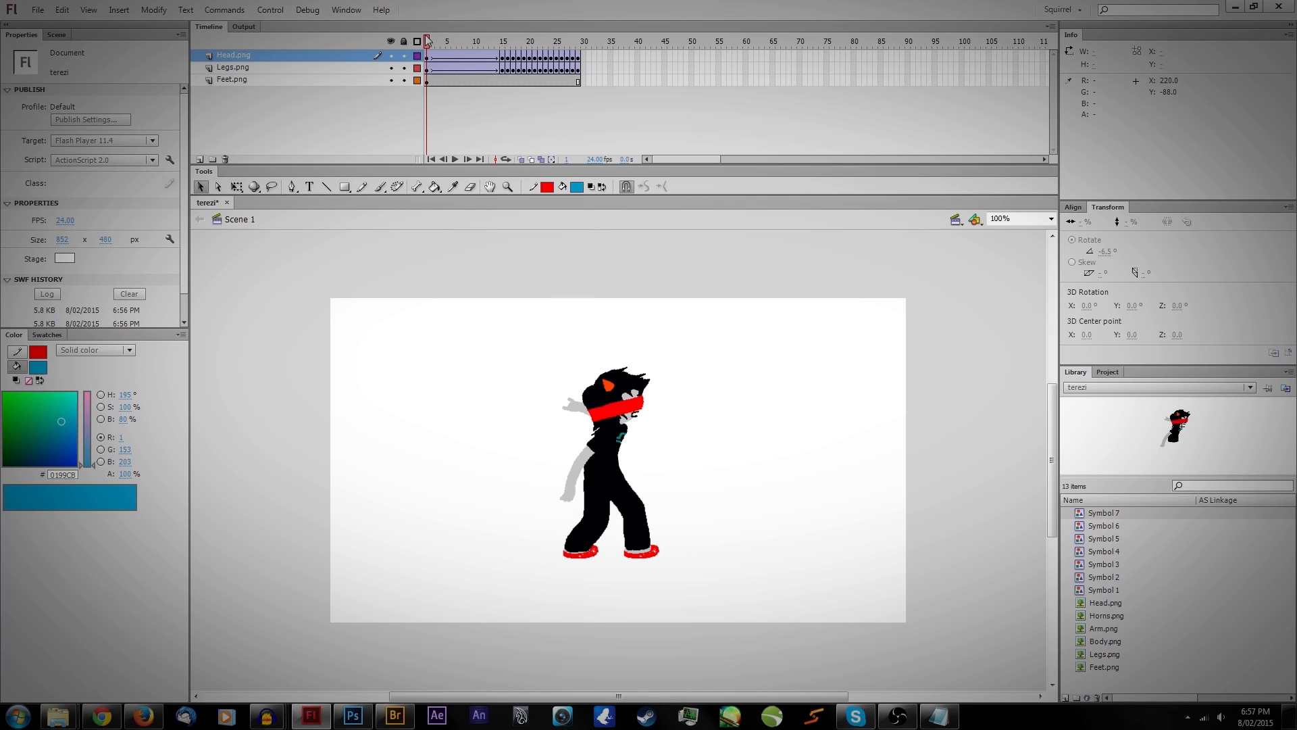
Step: Open the custom ease curve of the Head.png layer's first tween and accept it as it stands
mouse_move(429, 41)
mouse_down()
mouse_move(557, 42)
mouse_move(403, 41)
mouse_up()
click(624, 510)
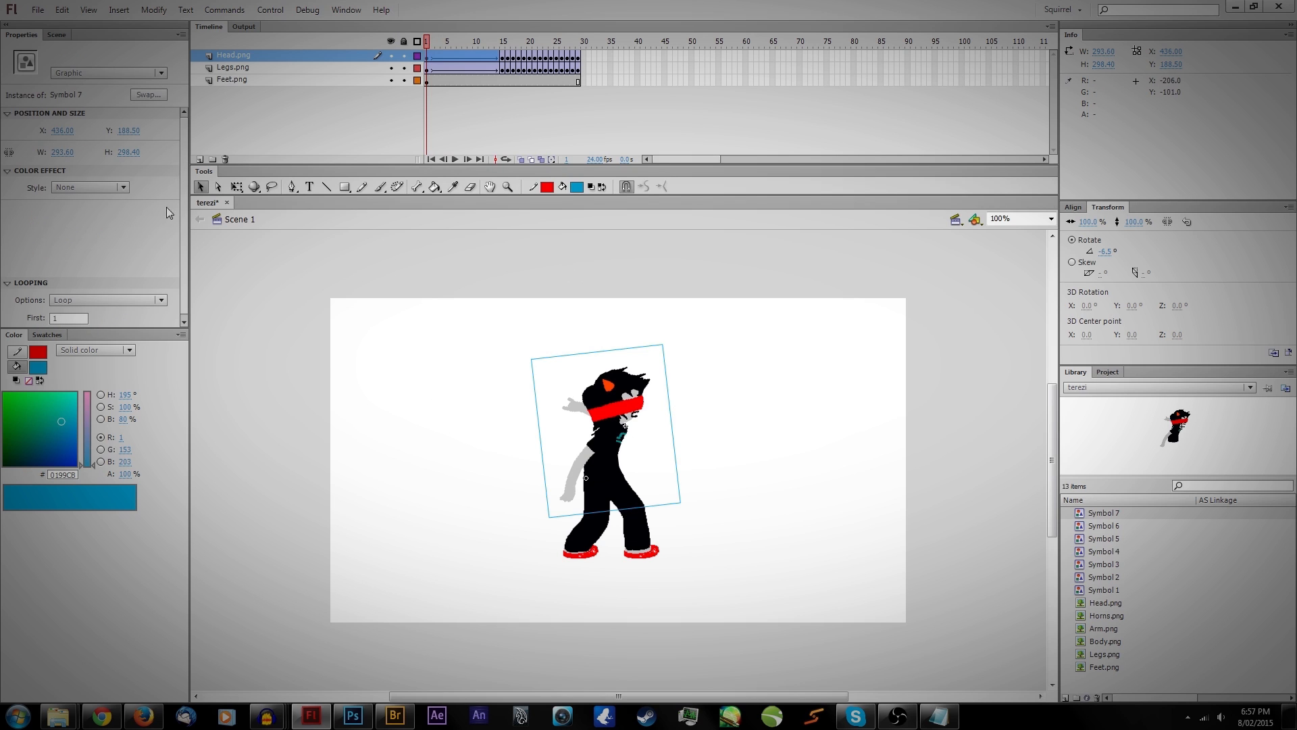
drag(183, 226, 185, 259)
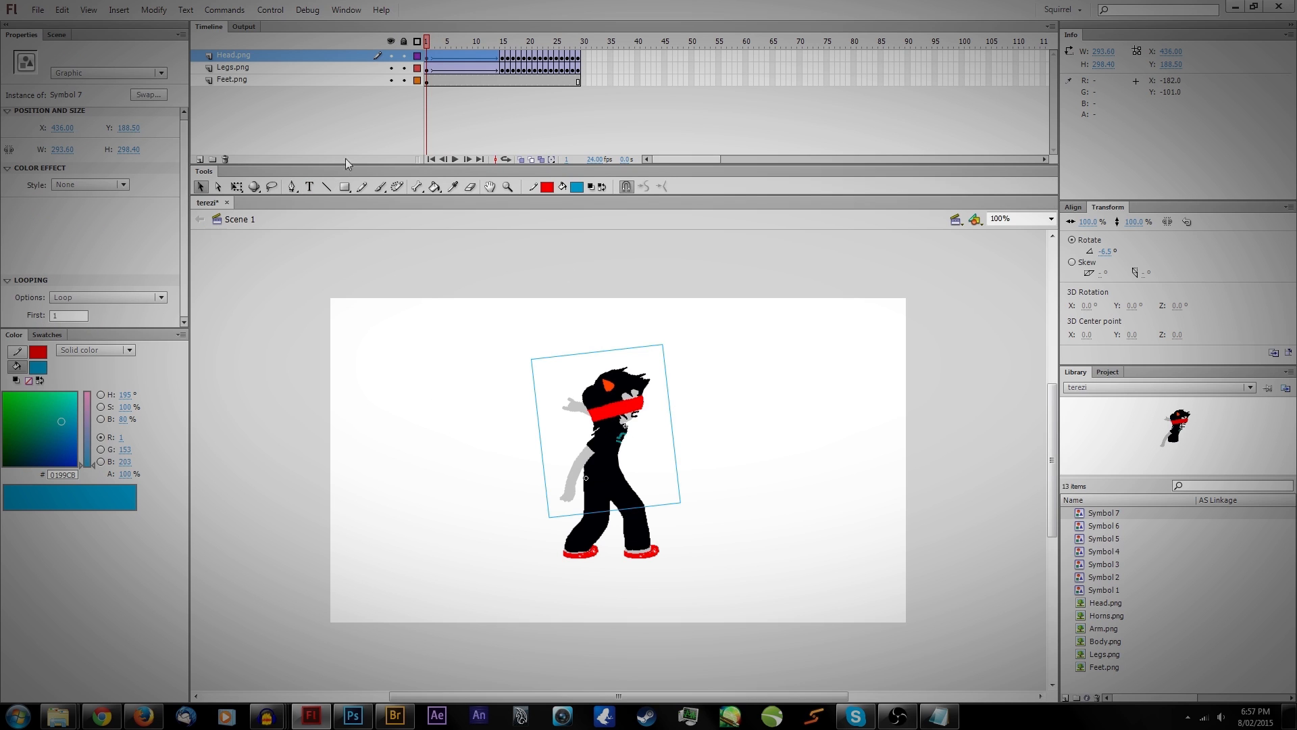
click(444, 55)
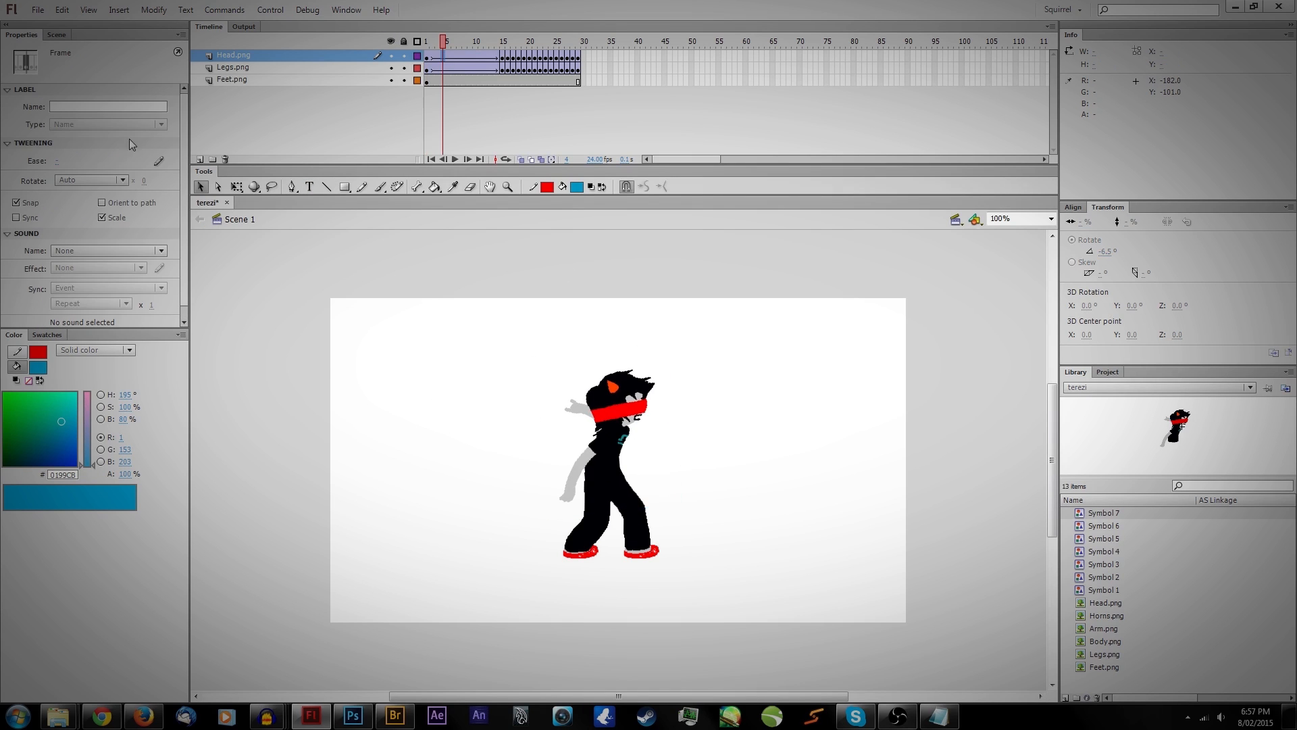
click(159, 161)
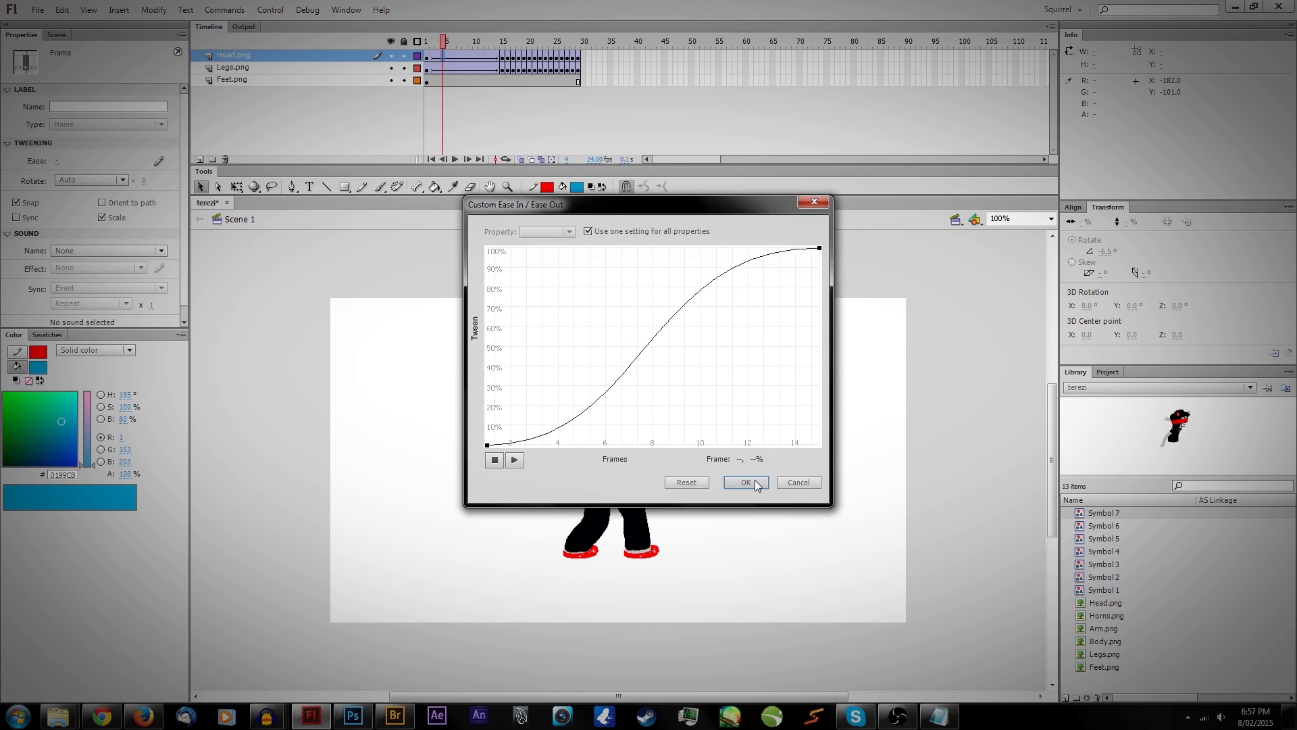
click(746, 481)
Step: Open the head-and-body symbol at frame 15 and scrub its internal animation through to frame 29
drag(441, 44, 509, 43)
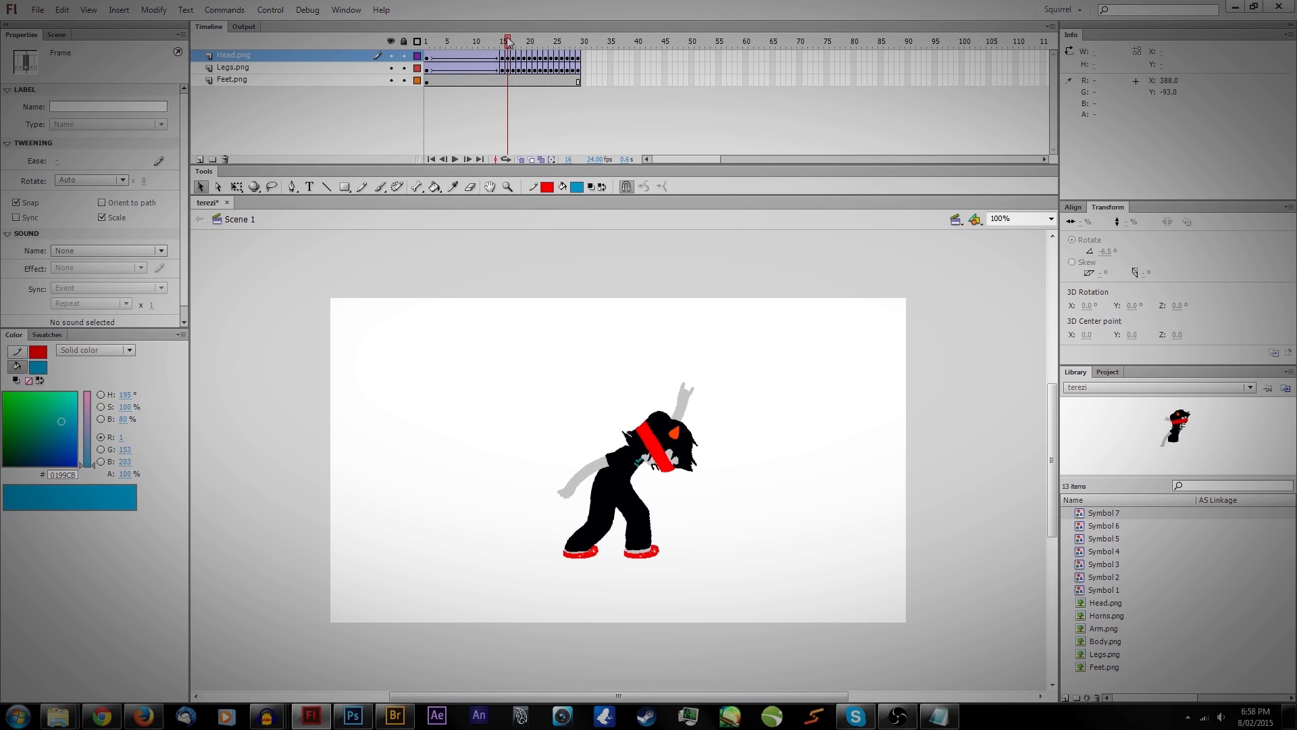
click(529, 130)
click(647, 436)
double_click(647, 436)
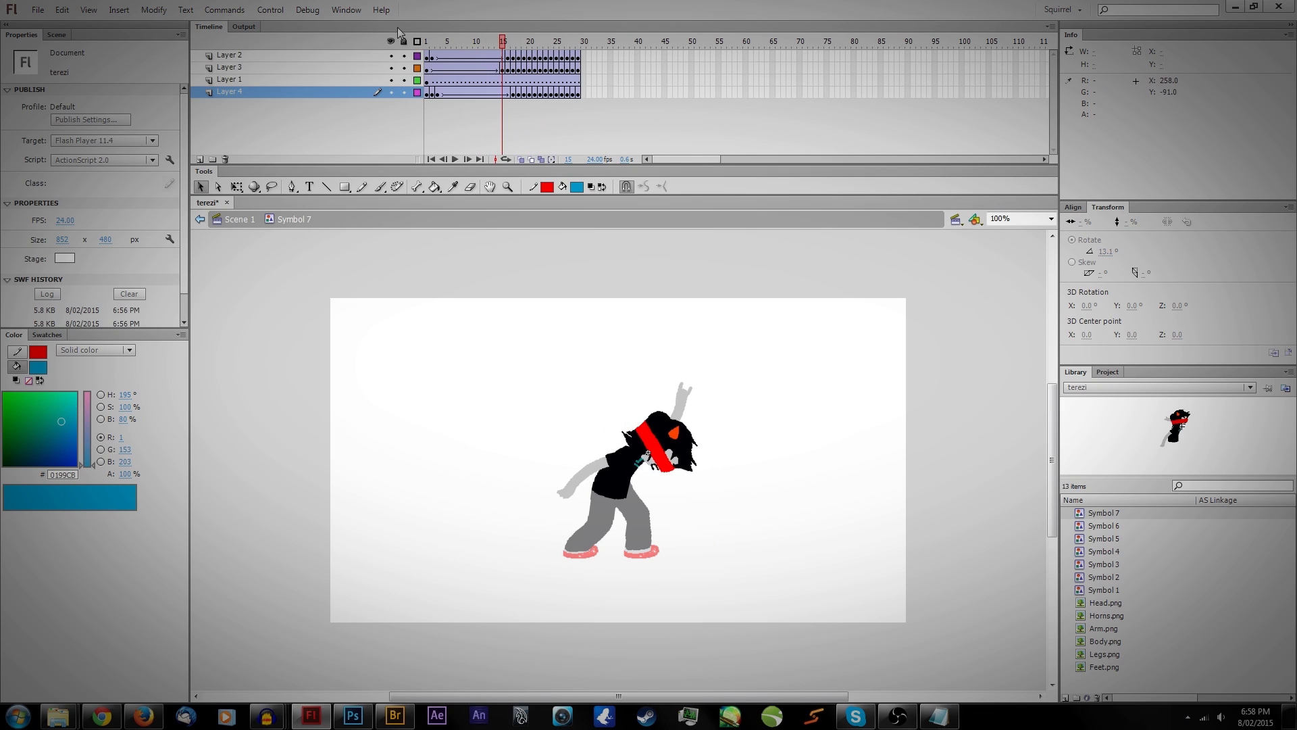
drag(502, 44, 581, 17)
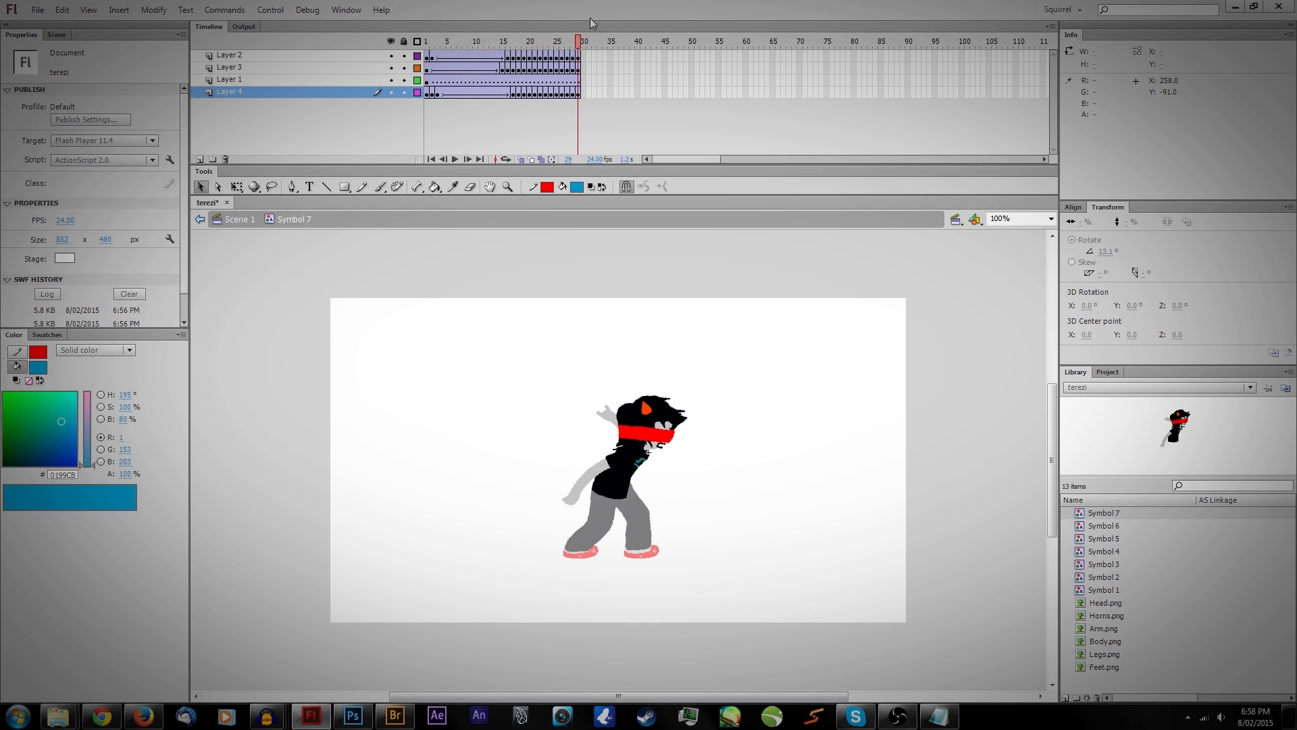
click(666, 424)
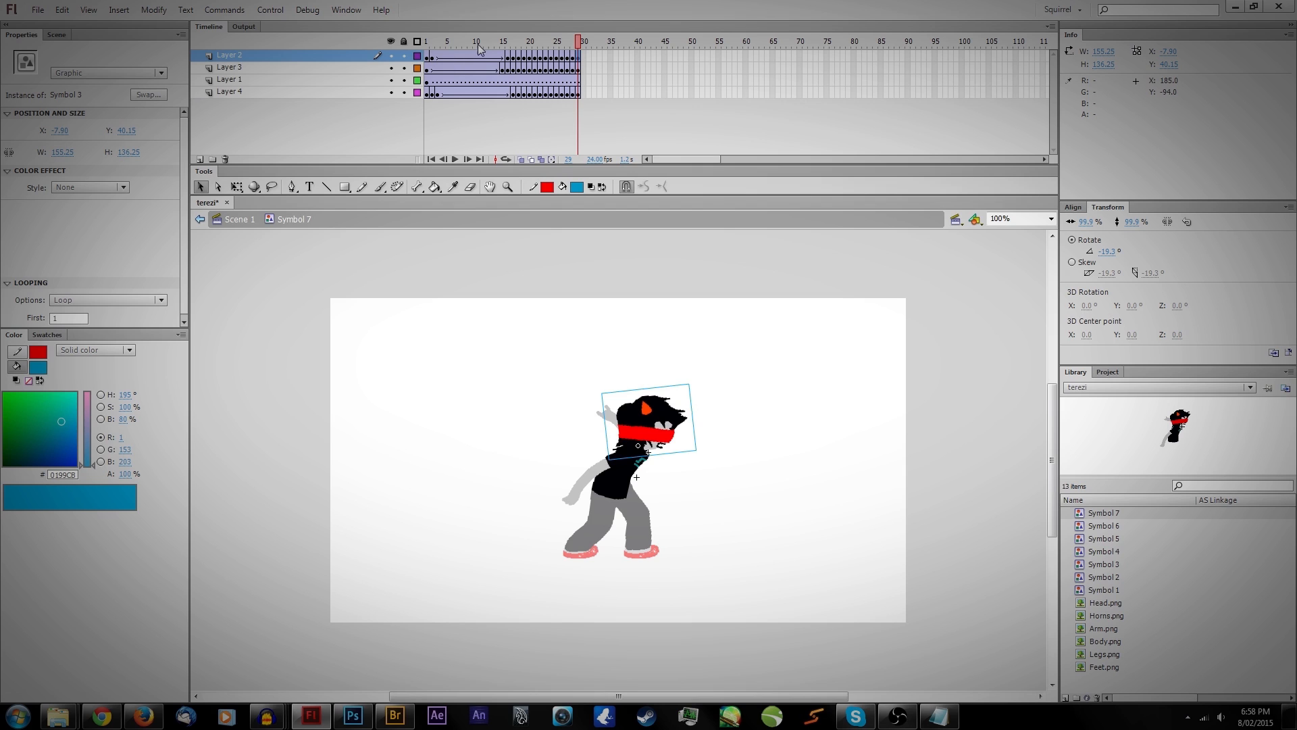
drag(477, 45, 578, 32)
Step: Return from the symbol to Scene 1 and test the movie
click(850, 295)
double_click(849, 294)
key(ctrl+Return)
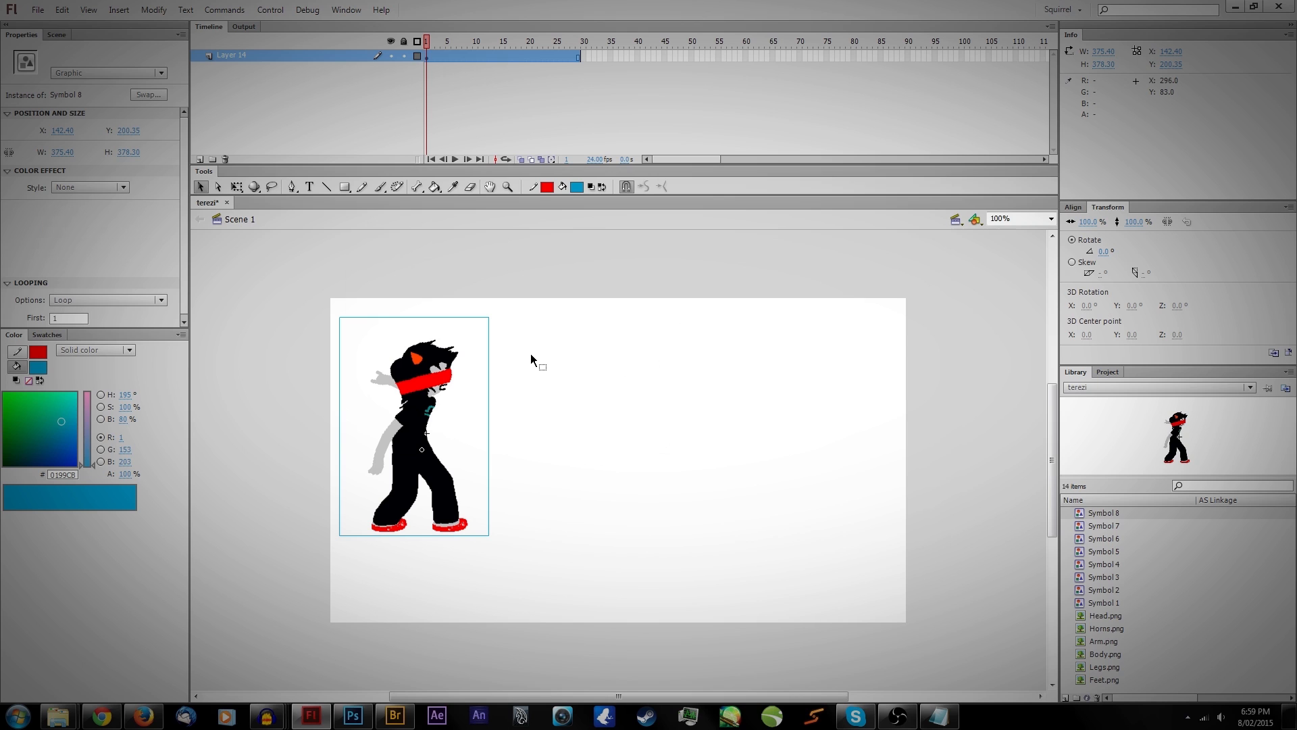
Step: Deselect the combined character symbol and set the stage width to 500 px
click(539, 359)
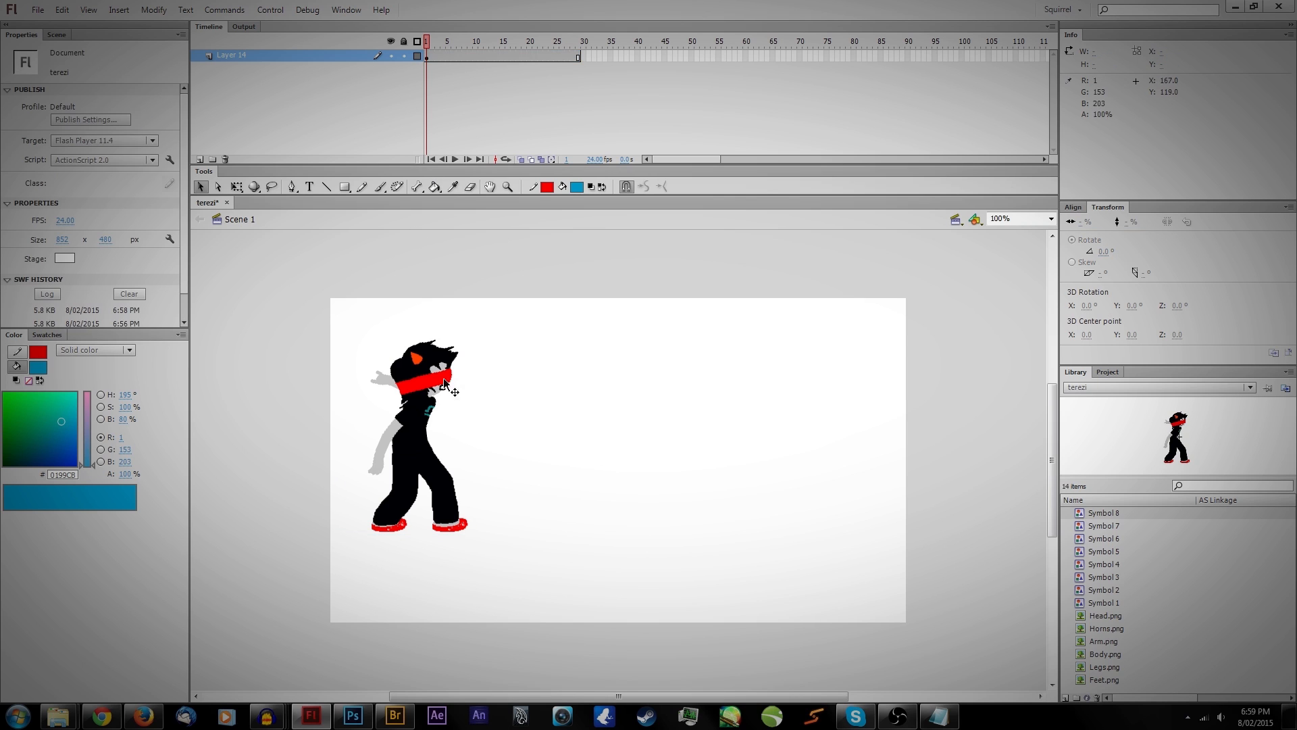
click(438, 377)
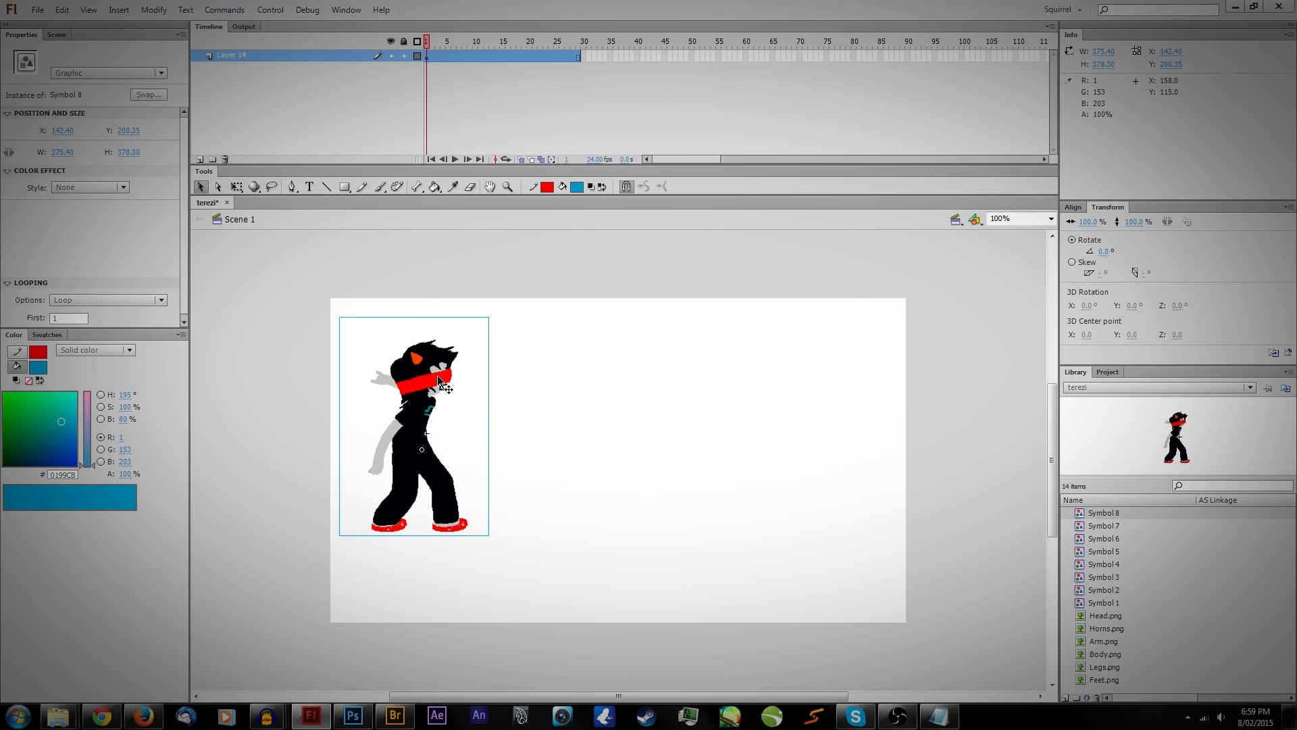
click(466, 387)
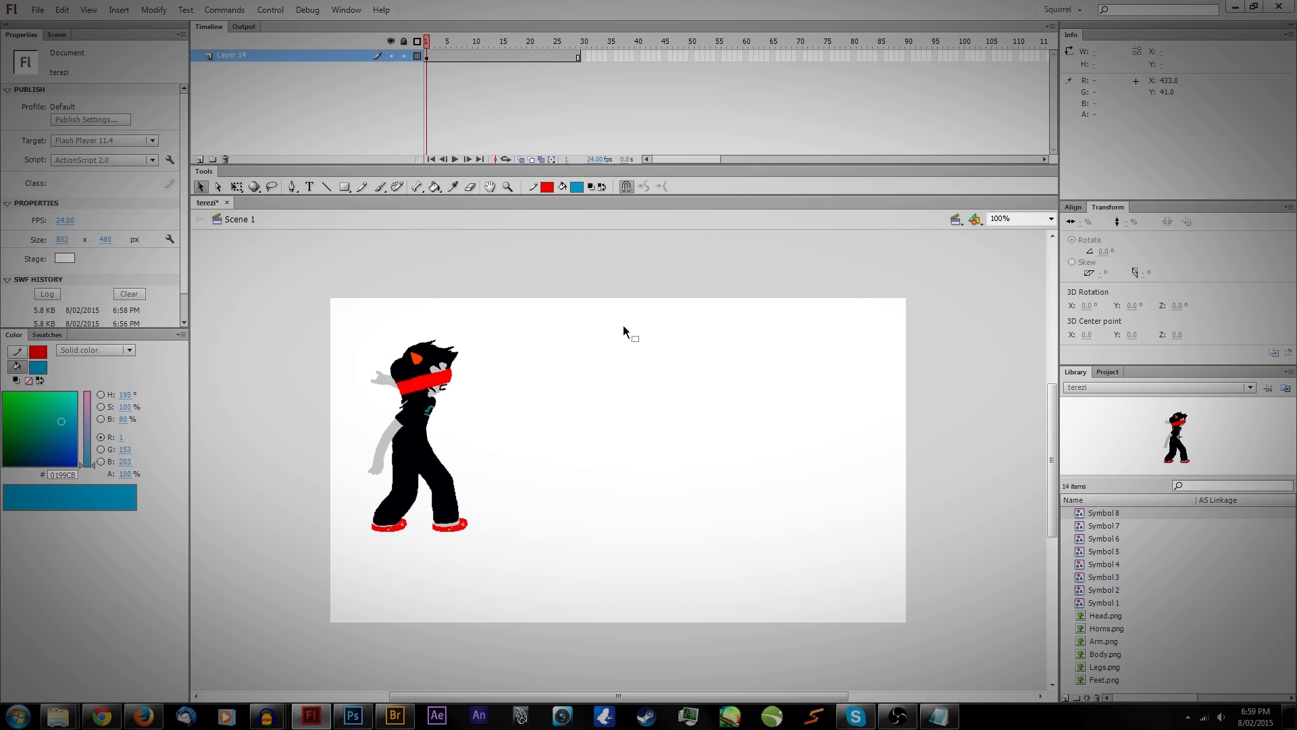
click(79, 241)
text(500)
key(Return)
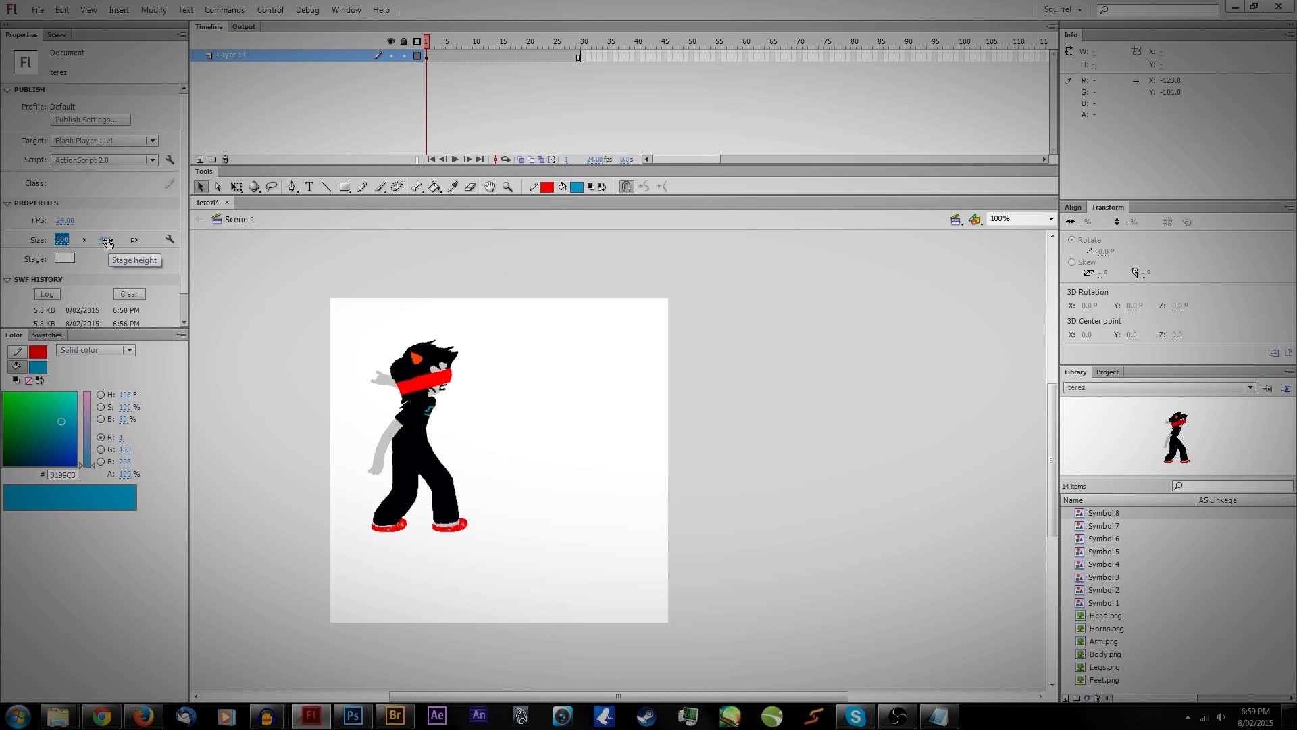
Step: Enlarge the character symbol to about 193% with Free Transform and reposition it to fill the stage
click(467, 490)
key(q)
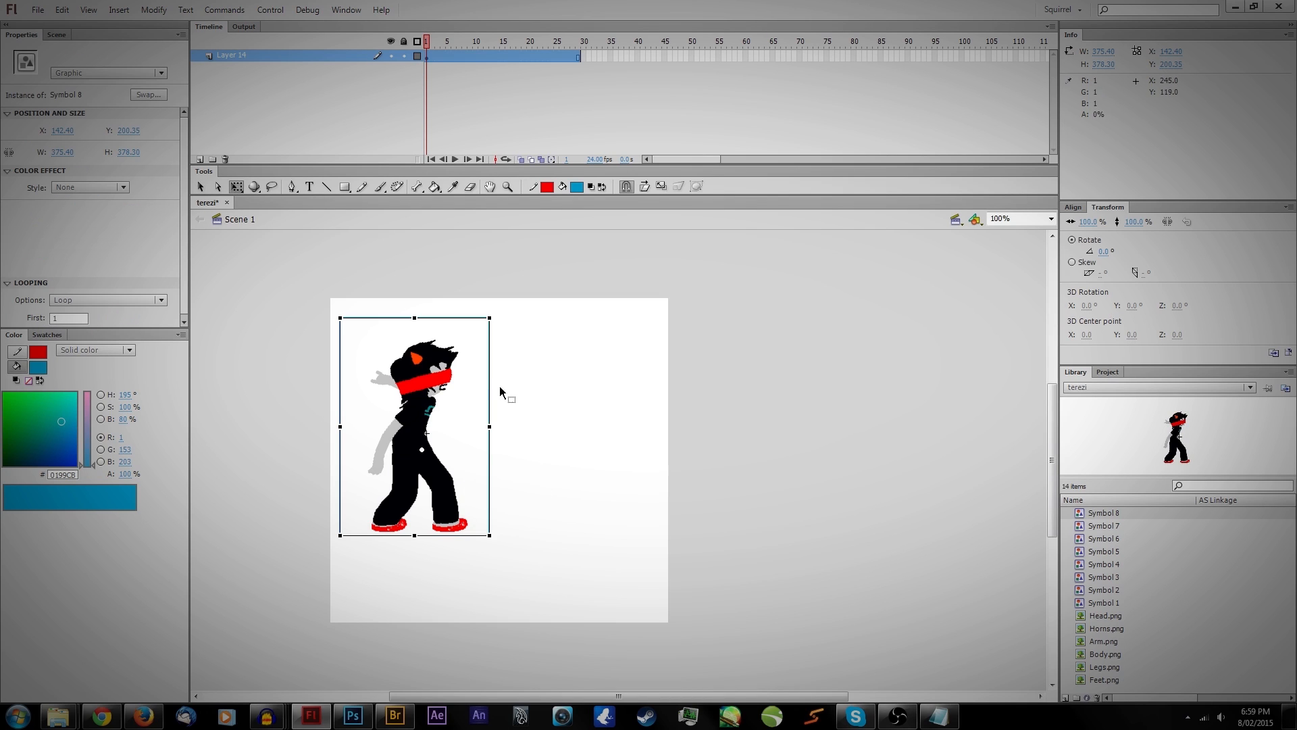
drag(488, 316, 485, 413)
drag(562, 329, 588, 282)
drag(477, 371, 508, 344)
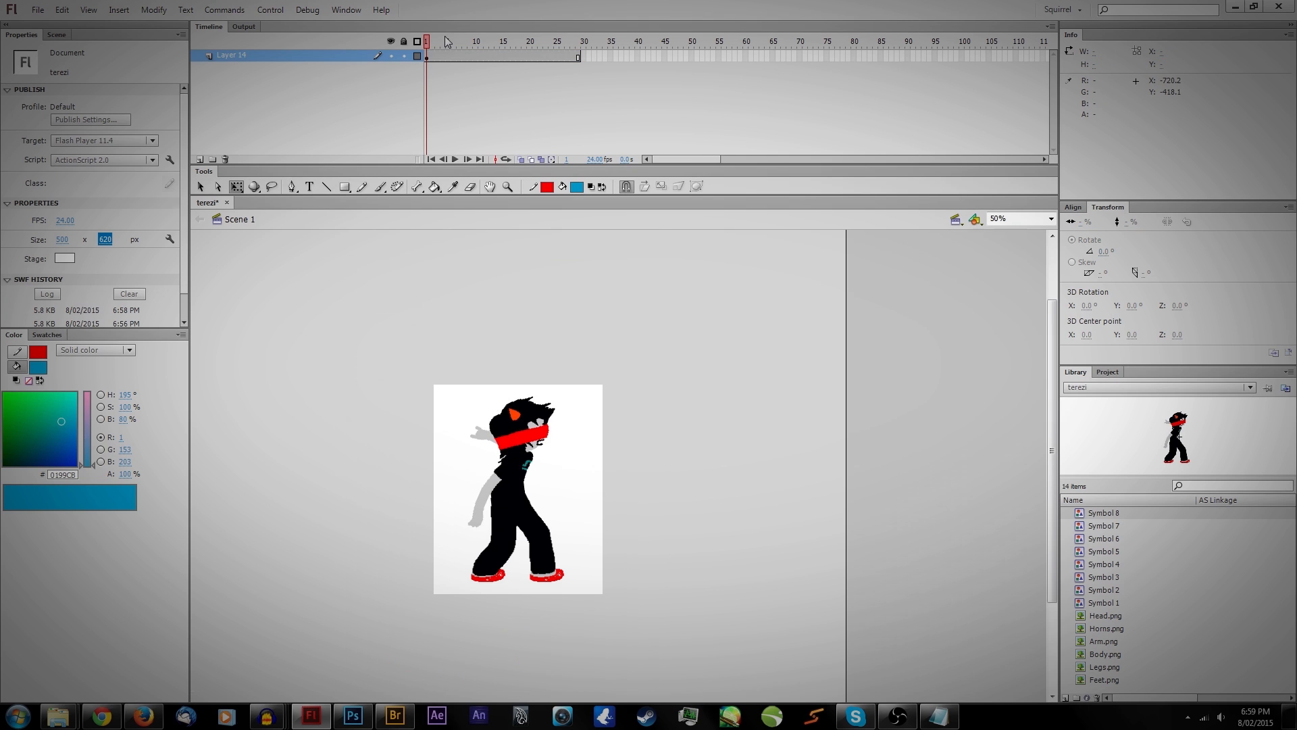
Step: Scrub through the animation to frame 29 to check how the enlarged character fits the stage
drag(442, 41, 489, 51)
click(560, 444)
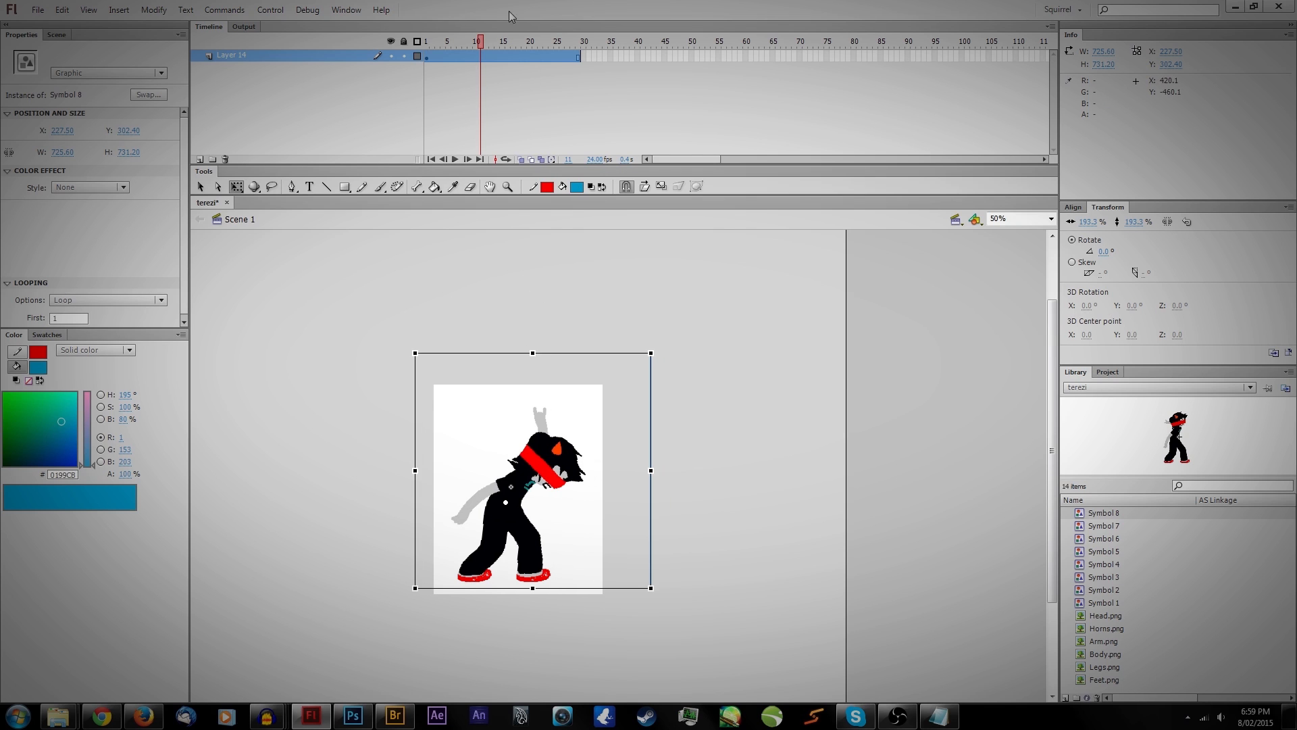
drag(479, 42, 579, 42)
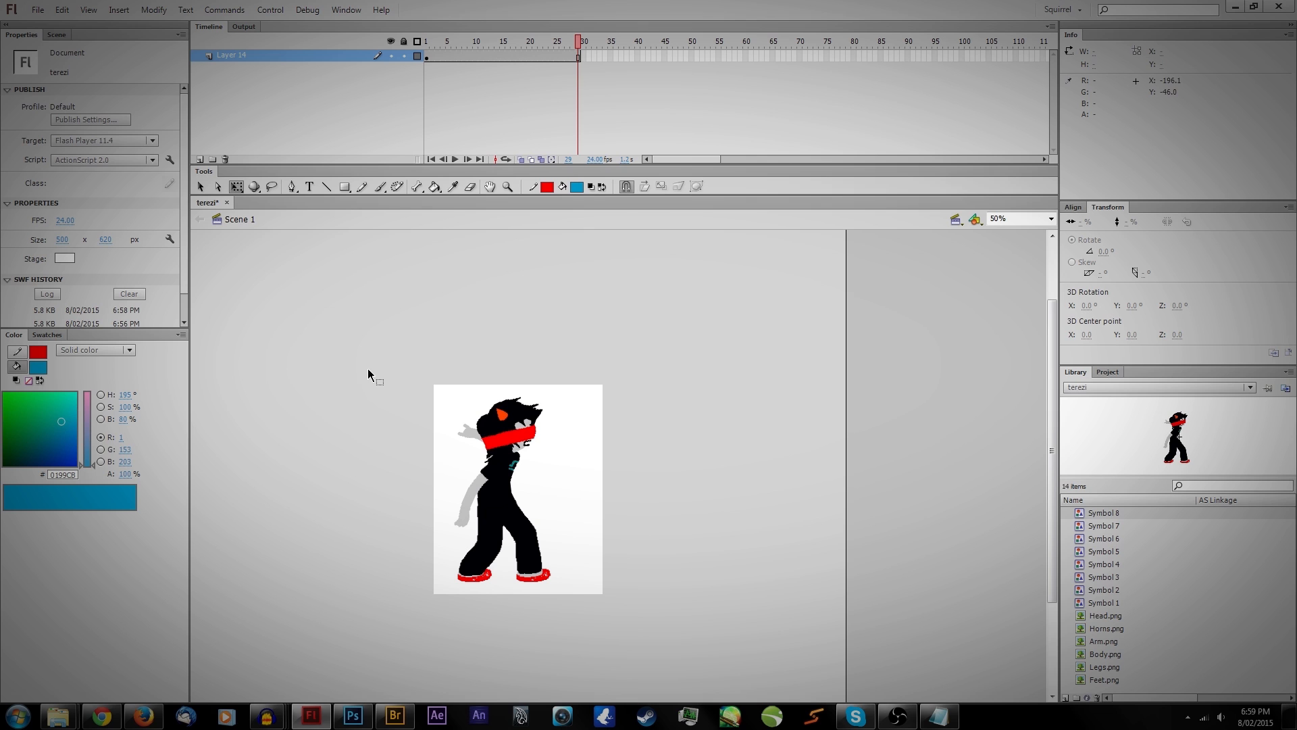
Step: Export the animation as a PNG sequence with 32 bit colors and smoothing turned off
click(61, 10)
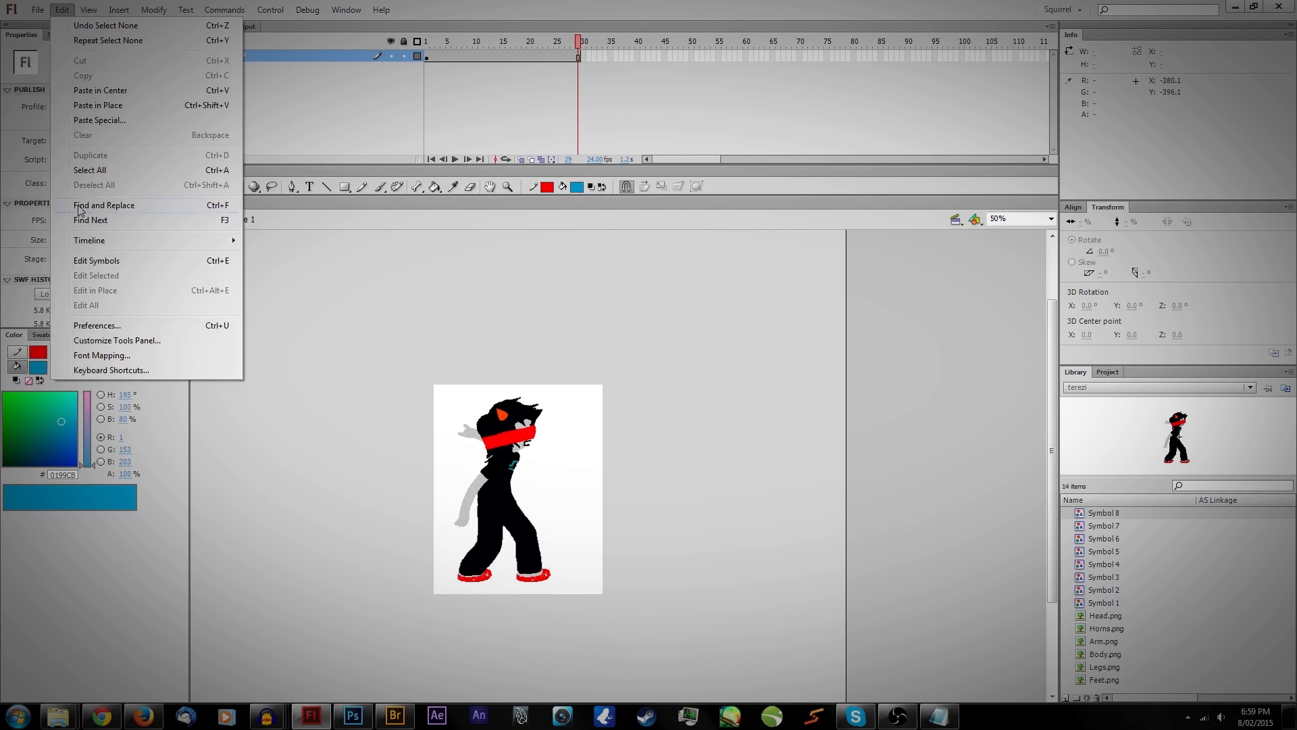
click(35, 11)
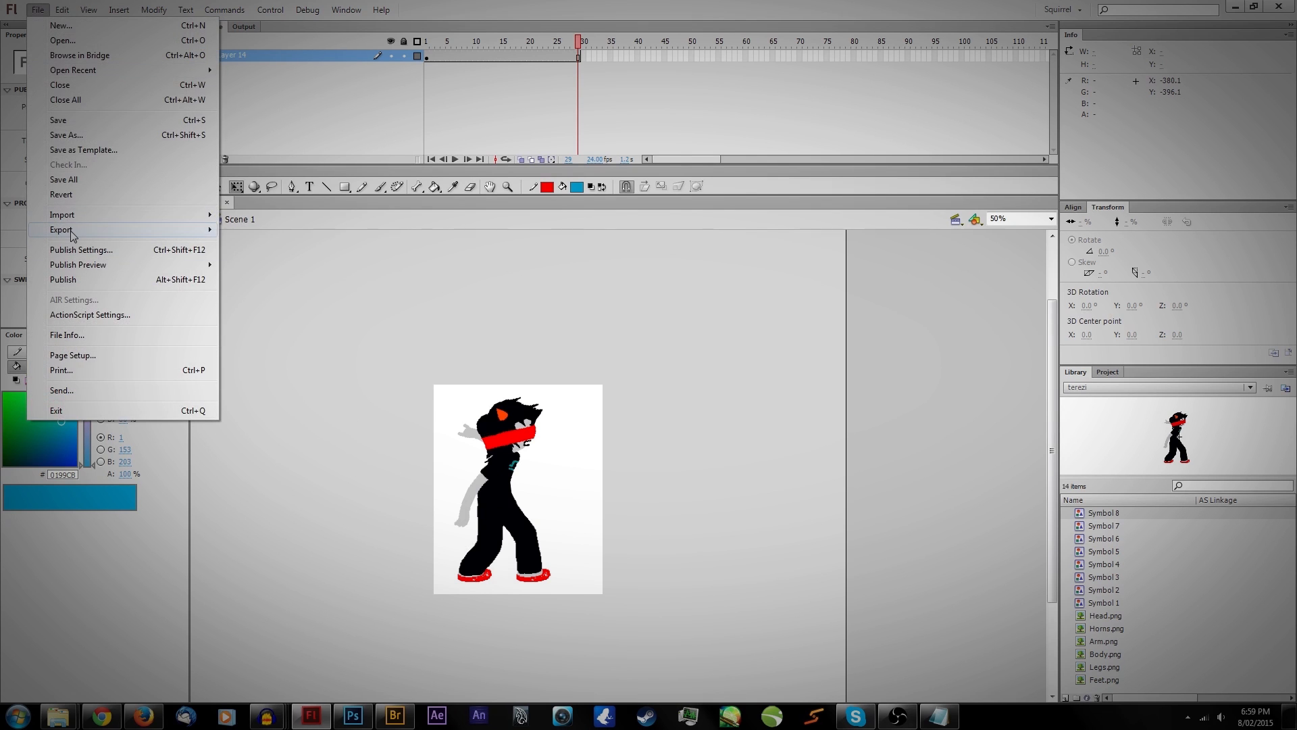
mouse_move(73, 229)
click(257, 229)
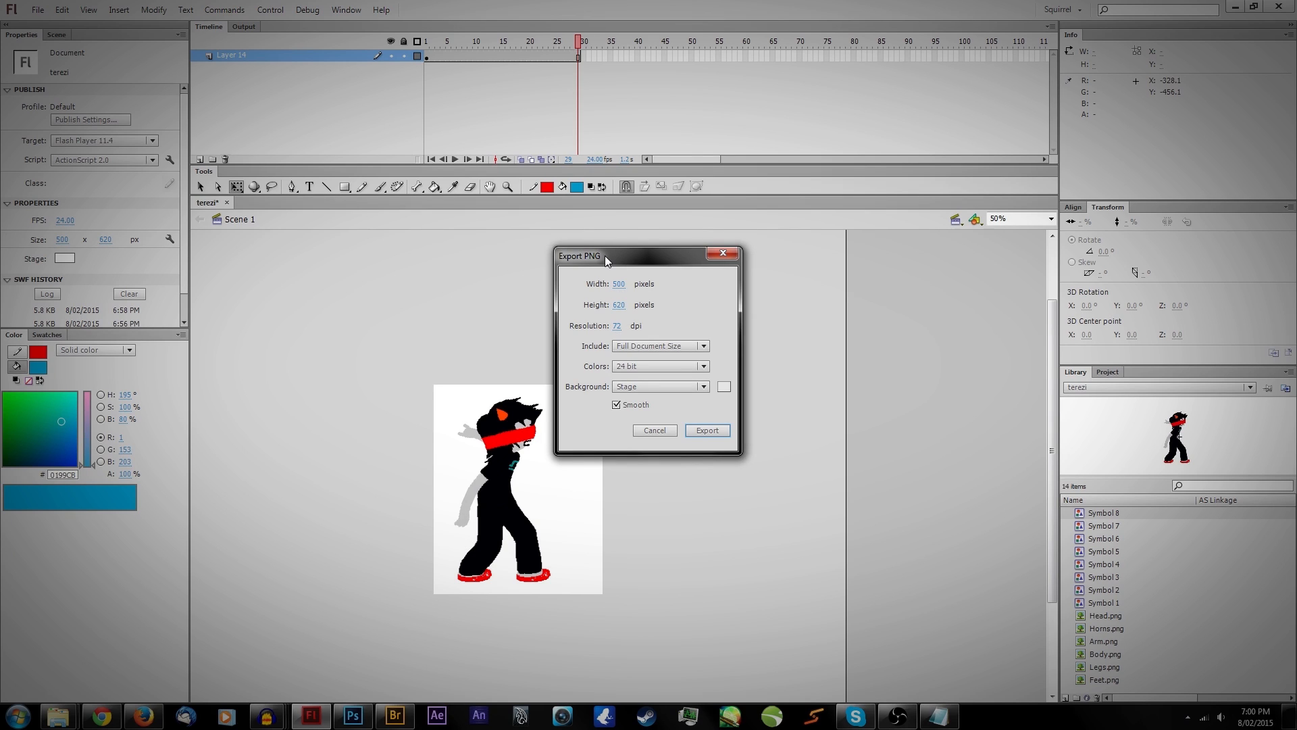
click(616, 404)
click(688, 373)
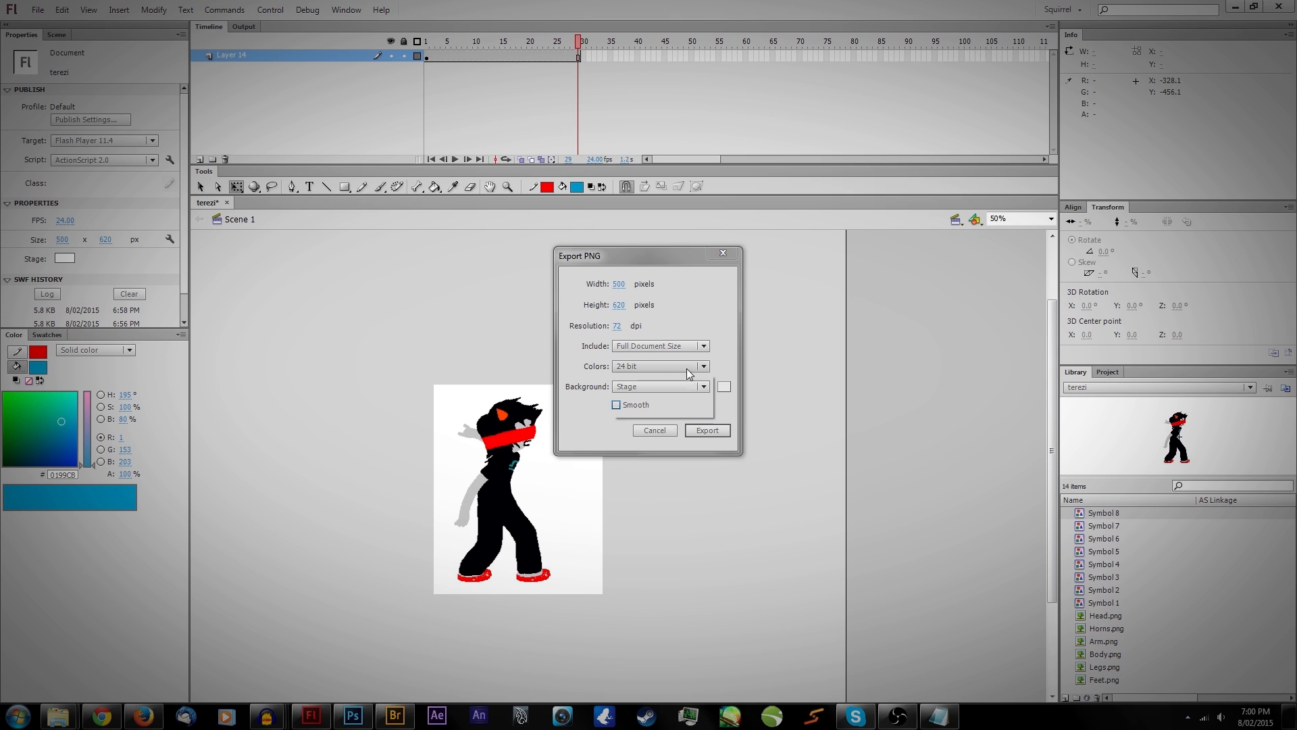
click(648, 412)
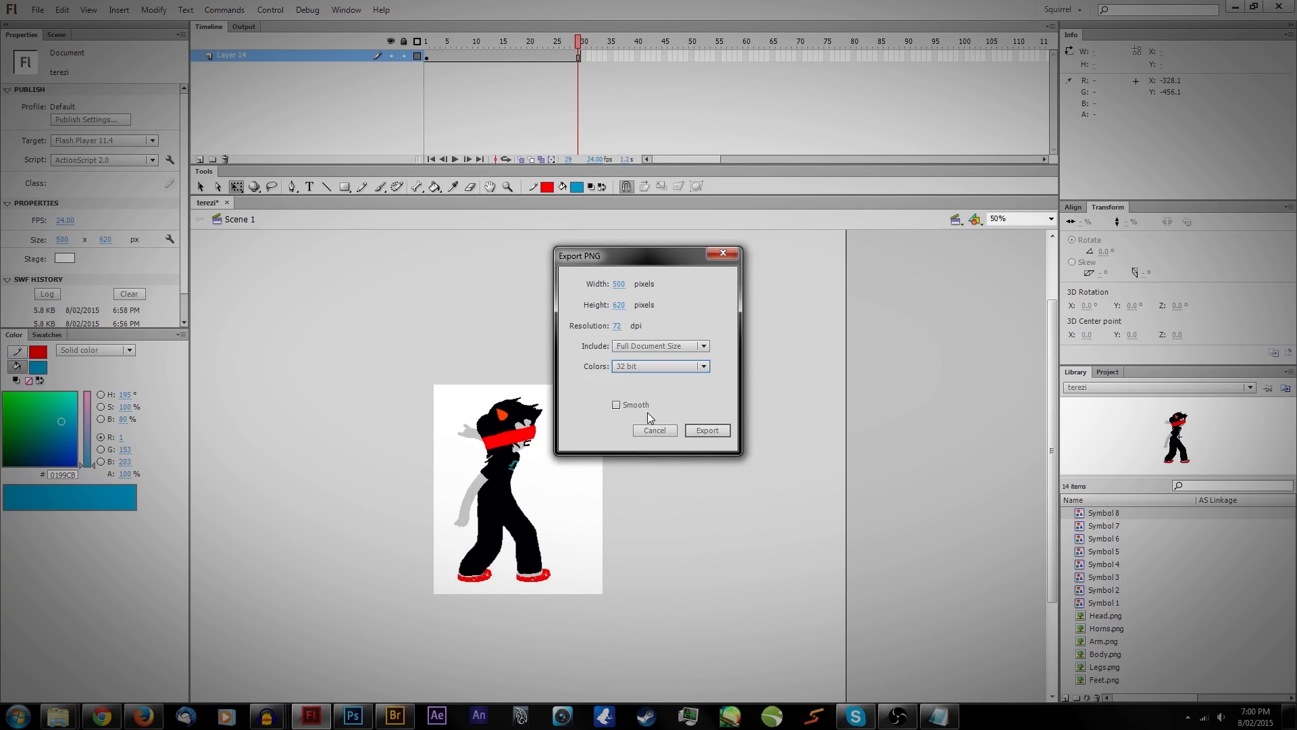
click(698, 431)
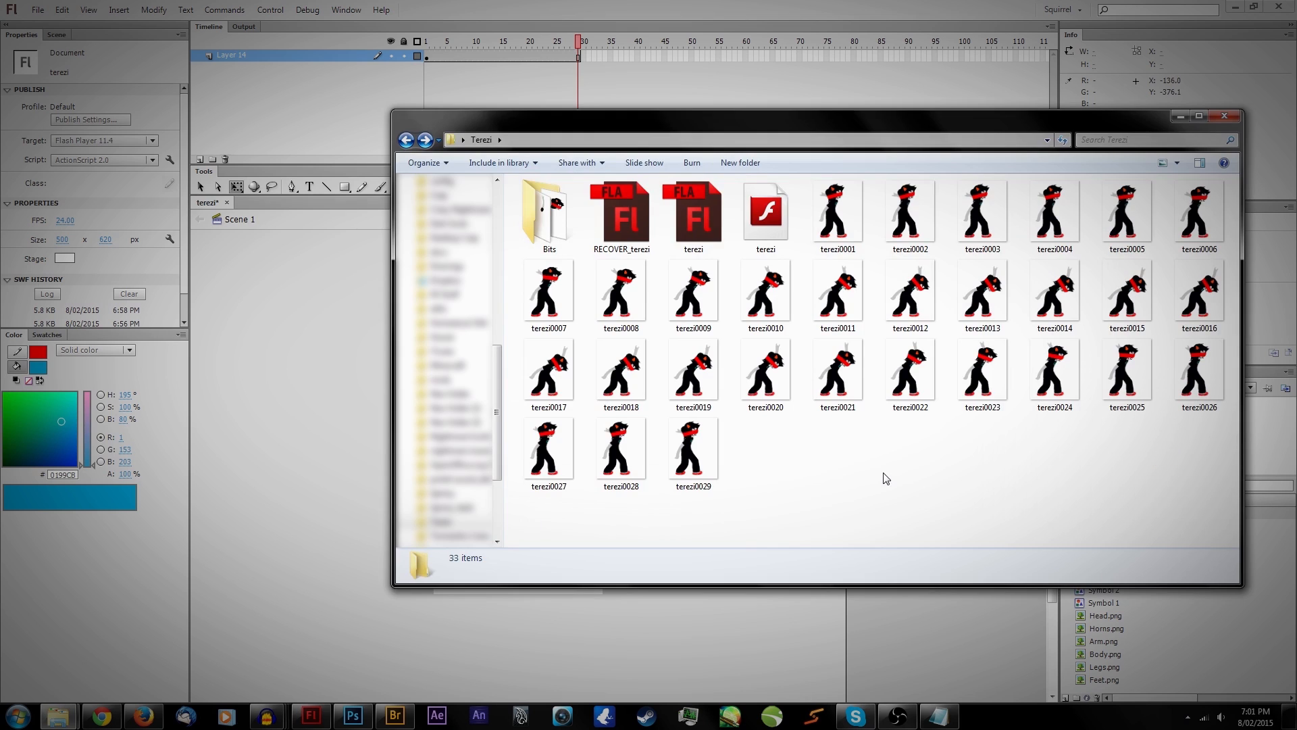
Step: Look through the exported PNG frames in the Terezi folder
click(852, 234)
click(897, 227)
click(978, 227)
click(1053, 223)
click(1125, 292)
click(1196, 370)
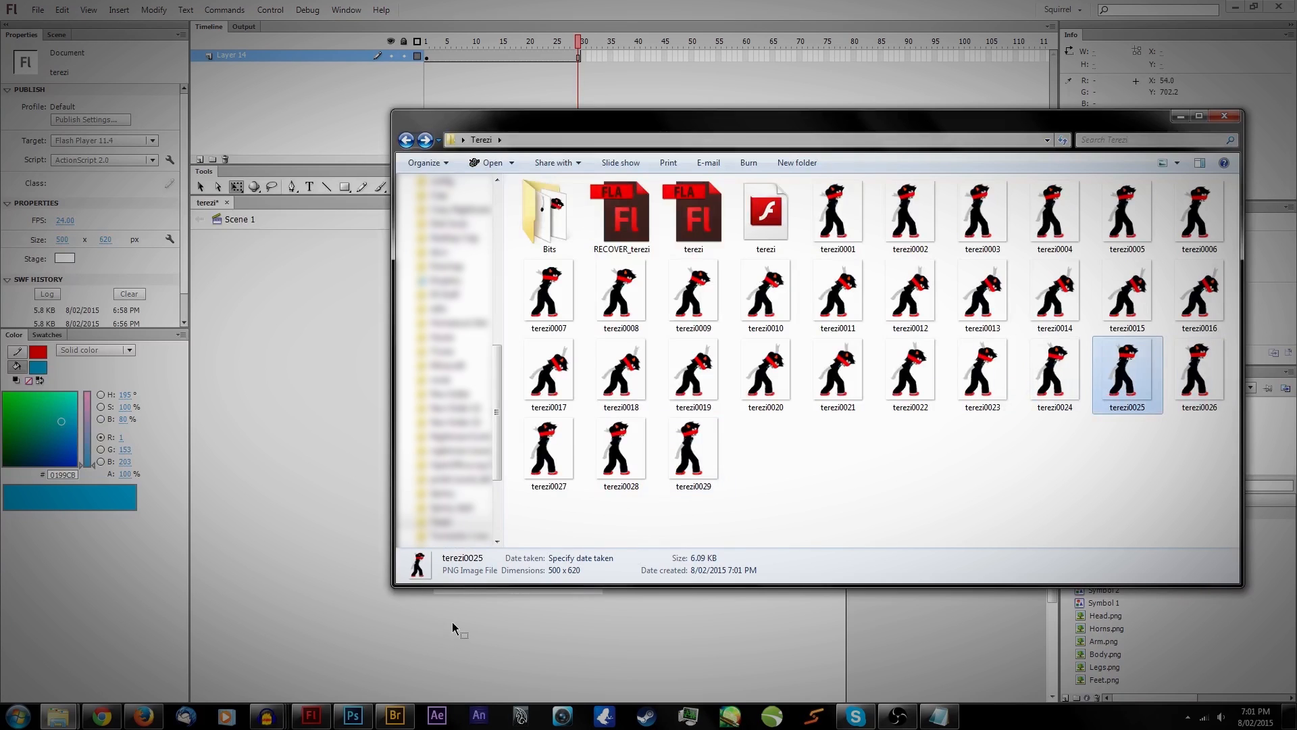
Step: Switch to Photoshop, create a new document with the default clipboard size and place terezi0001.png in it
click(353, 716)
key(ctrl+n)
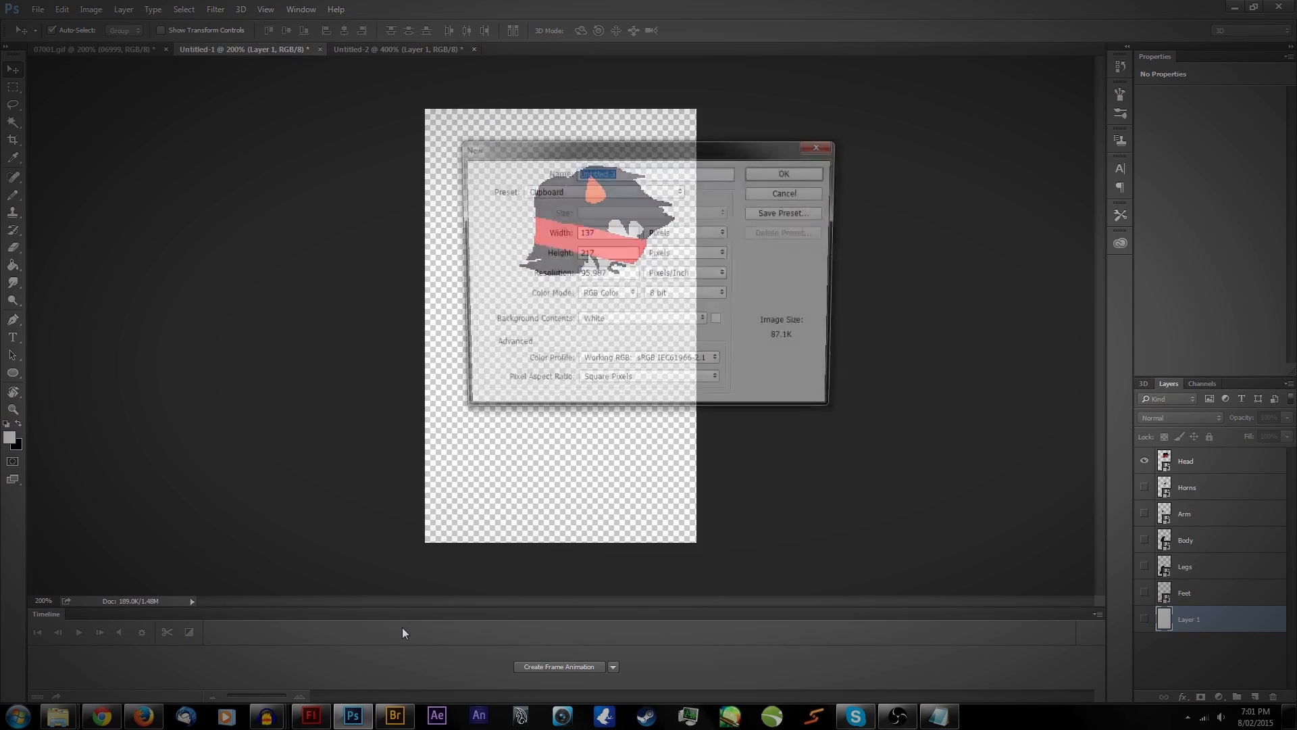
key(Return)
key(alt+Tab)
drag(821, 213, 242, 375)
key(Return)
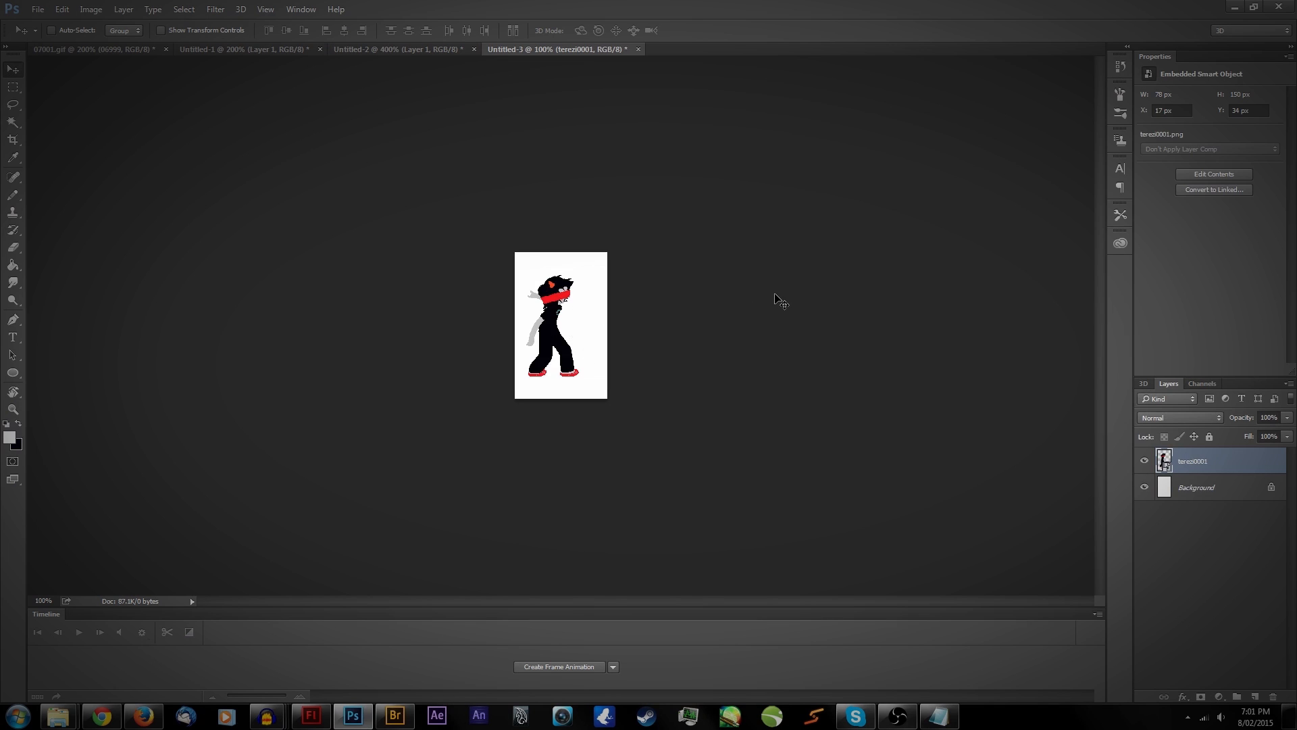
Step: Place terezi0002 and terezi0003 from the exported frames as further layers in the new document
key(alt+Tab)
drag(898, 212, 327, 345)
key(Return)
key(alt+Tab)
click(983, 248)
drag(983, 248, 327, 317)
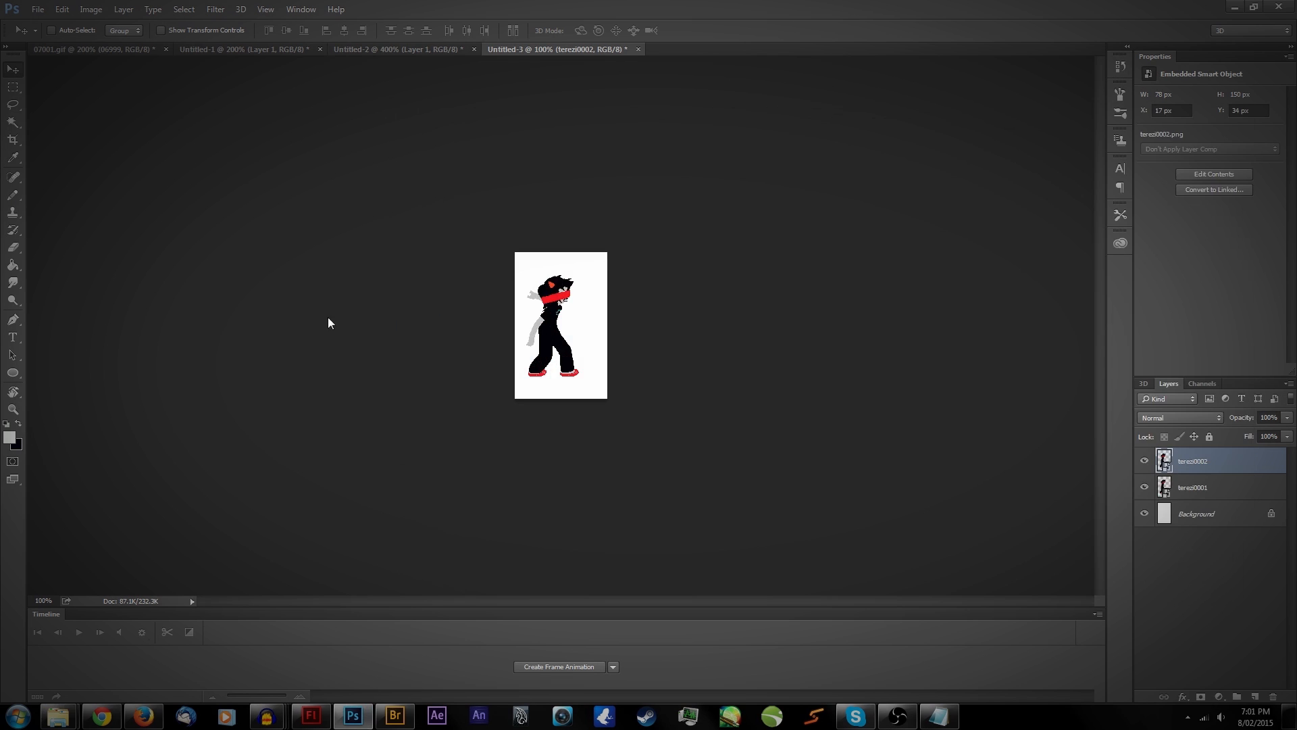
key(Return)
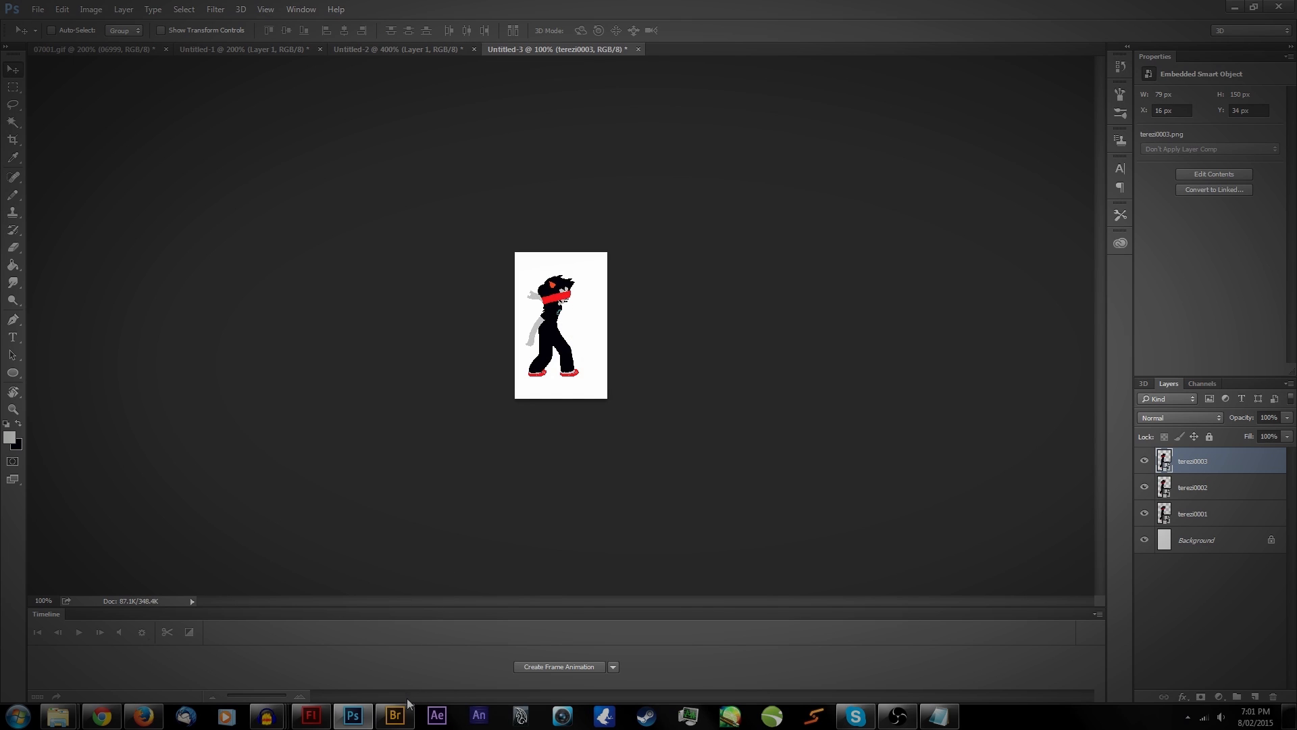
Step: Switch to Bridge, select terezi0001.png through terezi0029.png and load them as layers of one Photoshop document
mouse_move(409, 713)
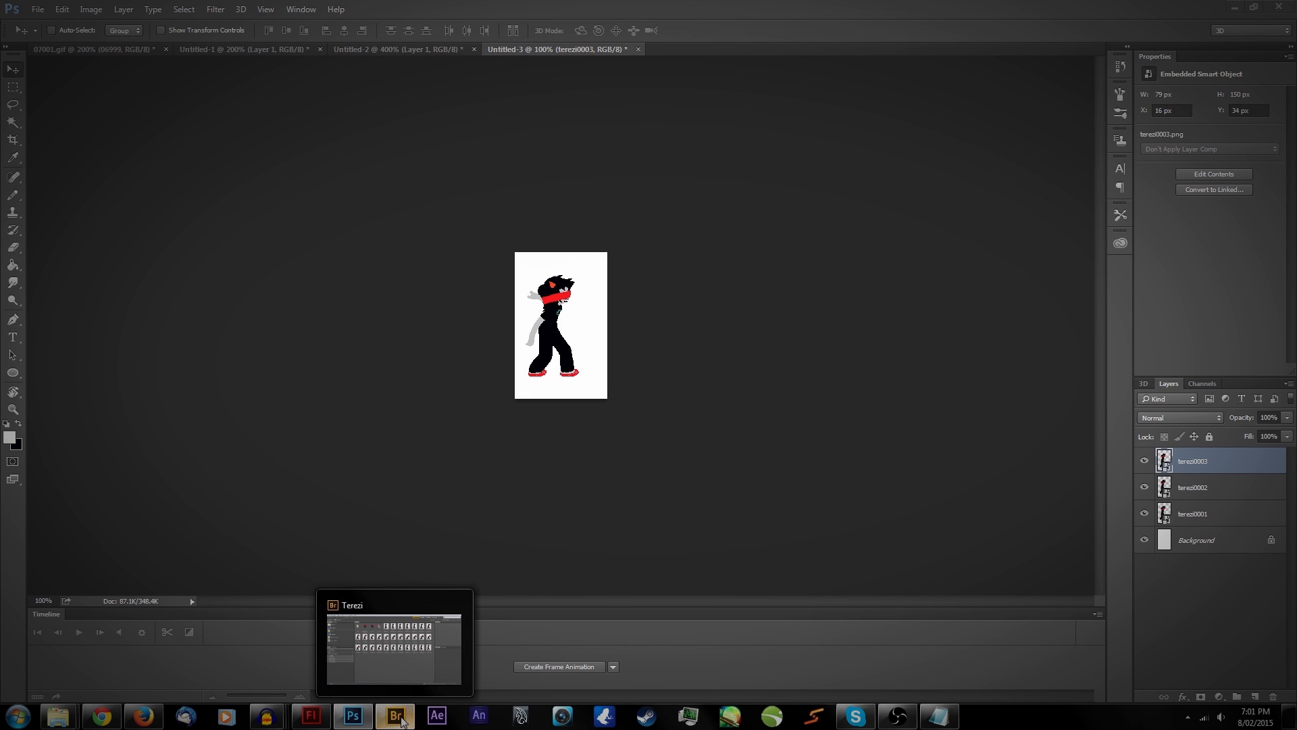
click(408, 712)
click(565, 177)
shift+click(886, 338)
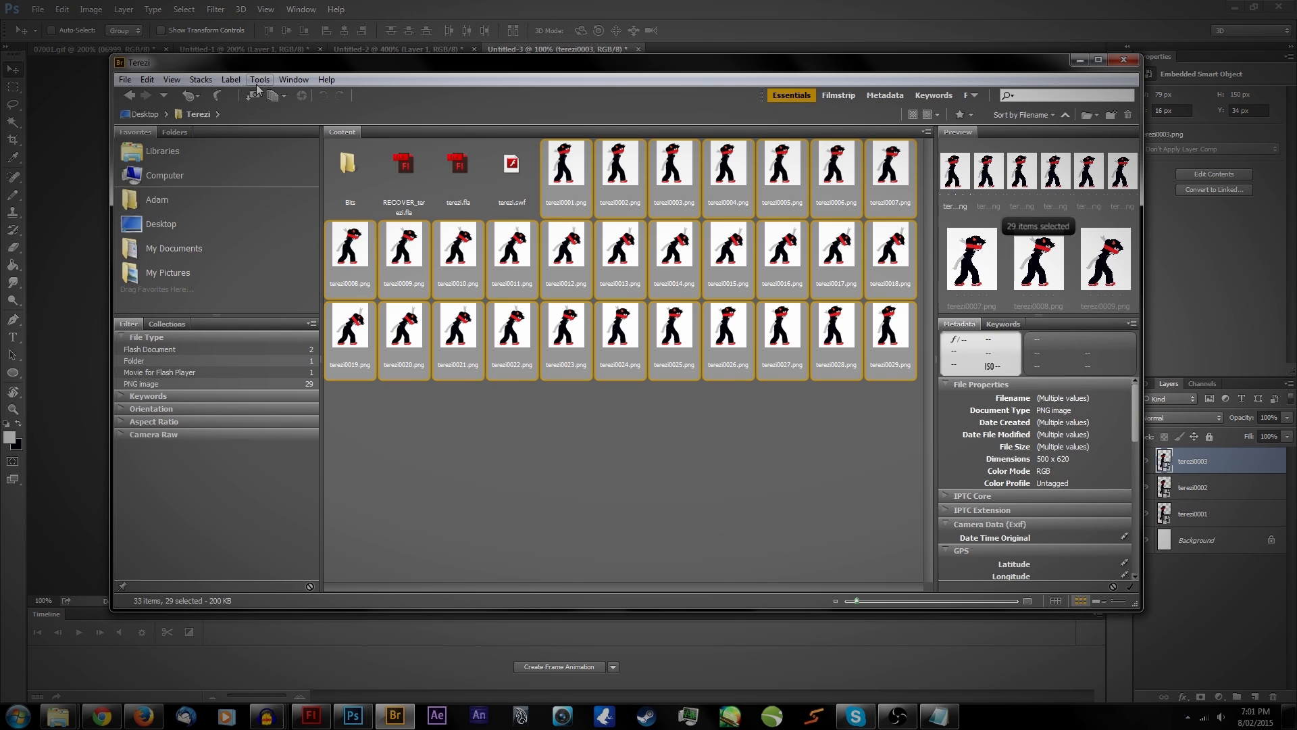
click(260, 79)
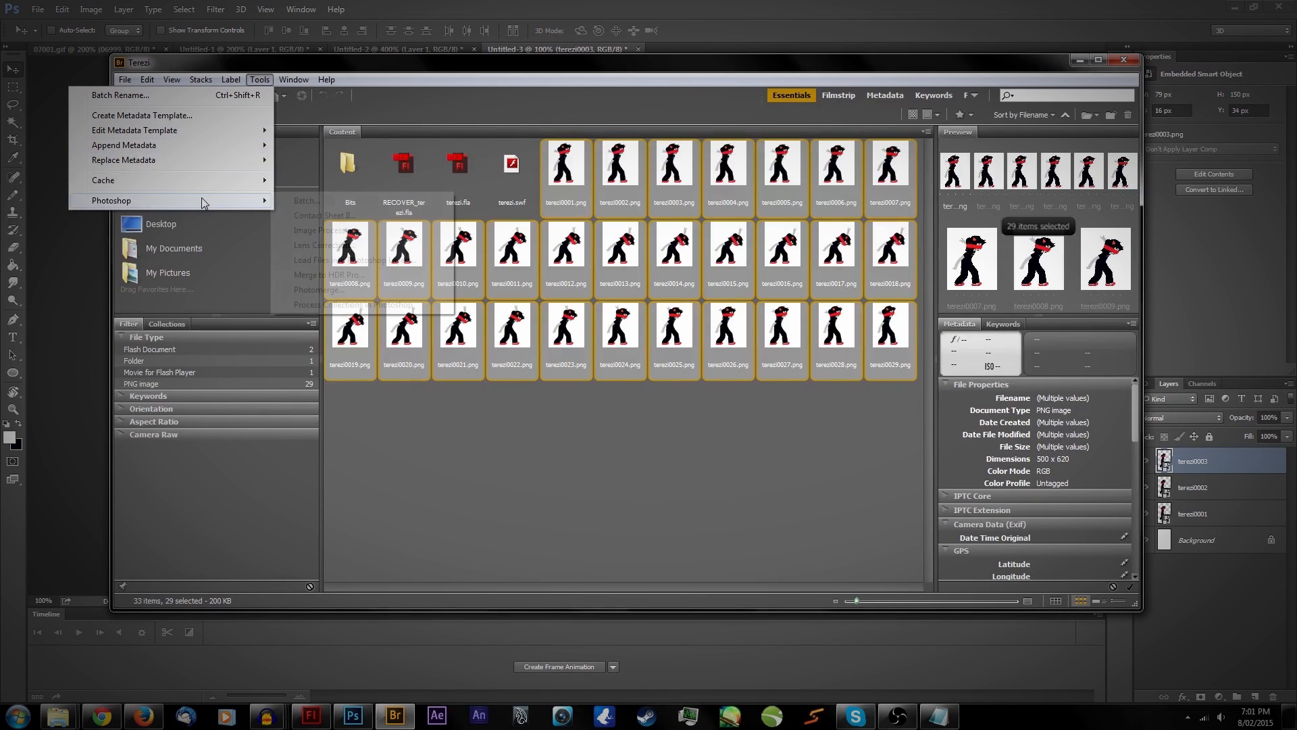
mouse_move(208, 201)
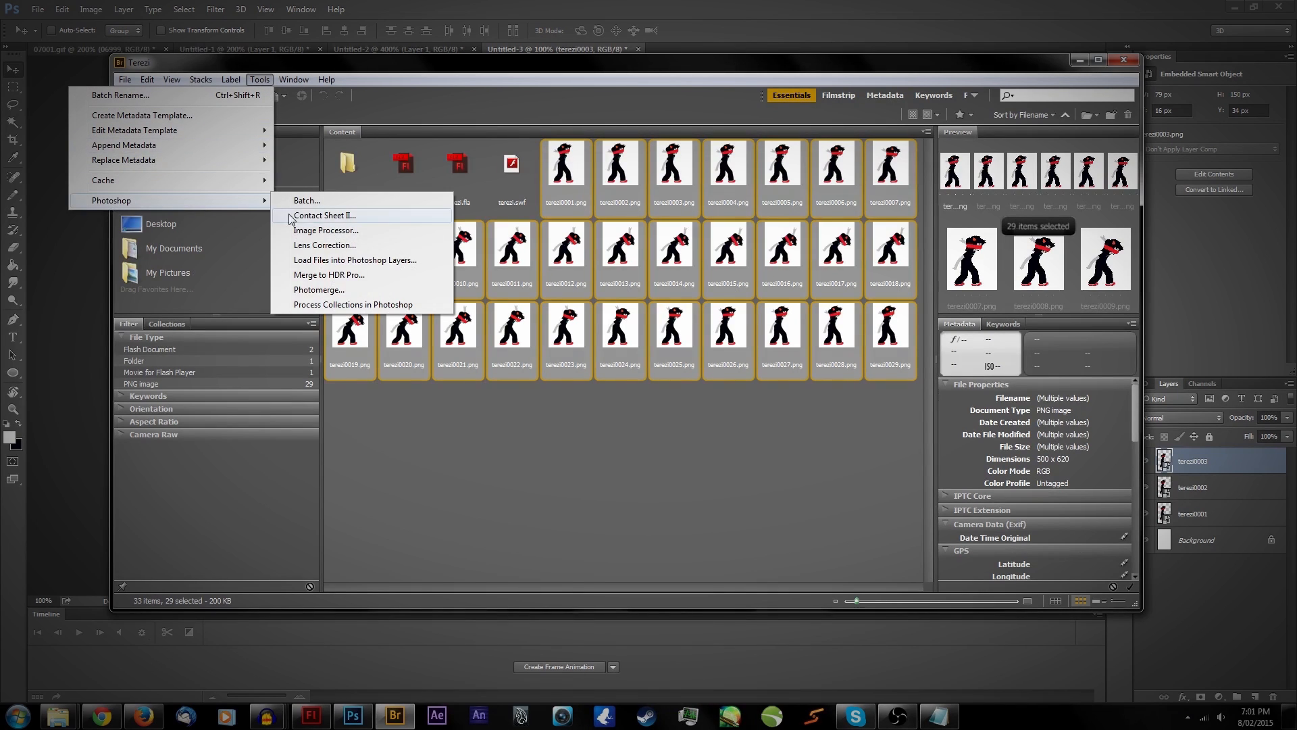
click(333, 262)
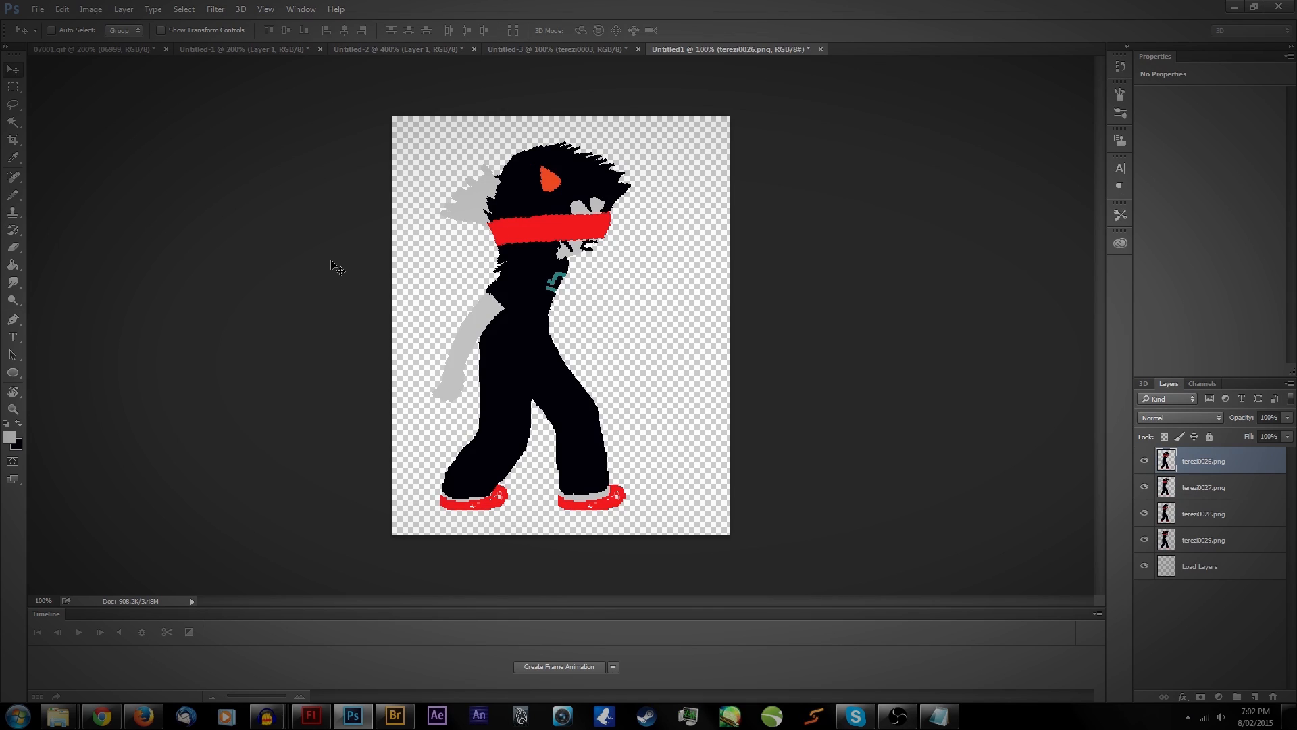
Step: Create a frame animation for the loaded document and make its frames from the layers
click(581, 666)
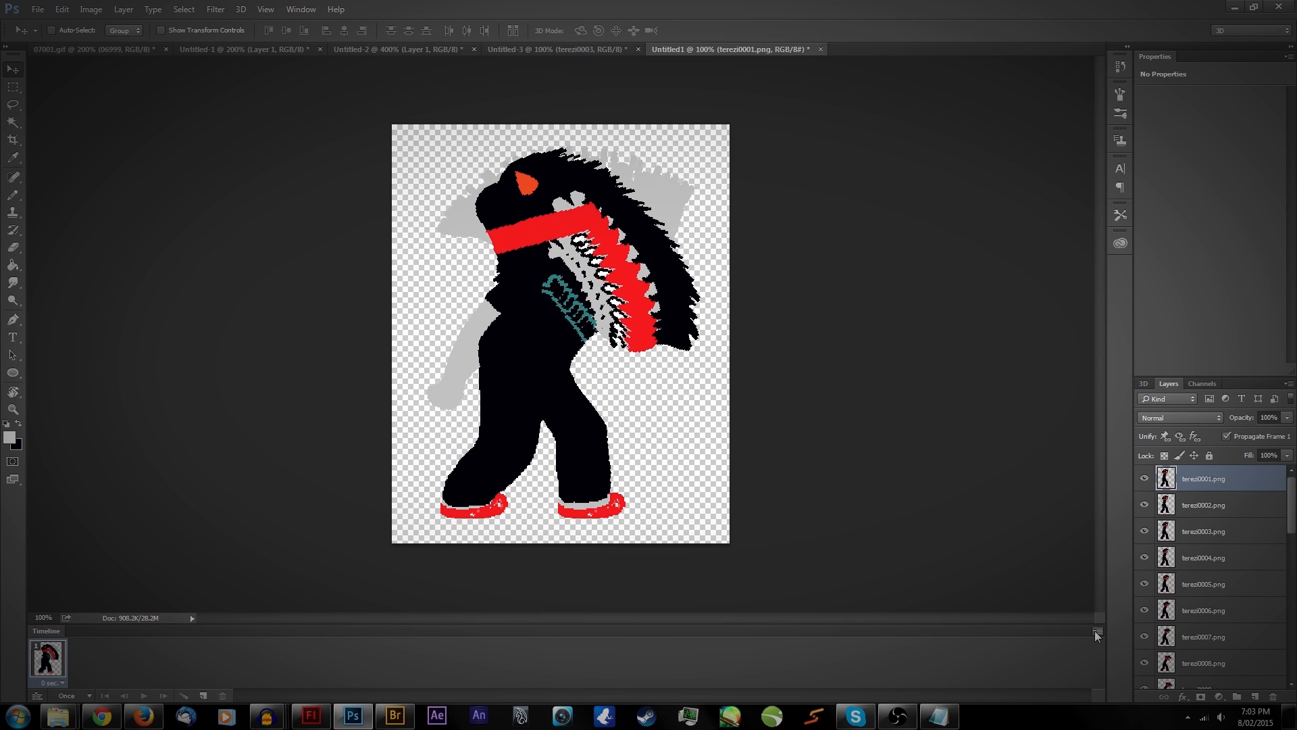
click(1096, 631)
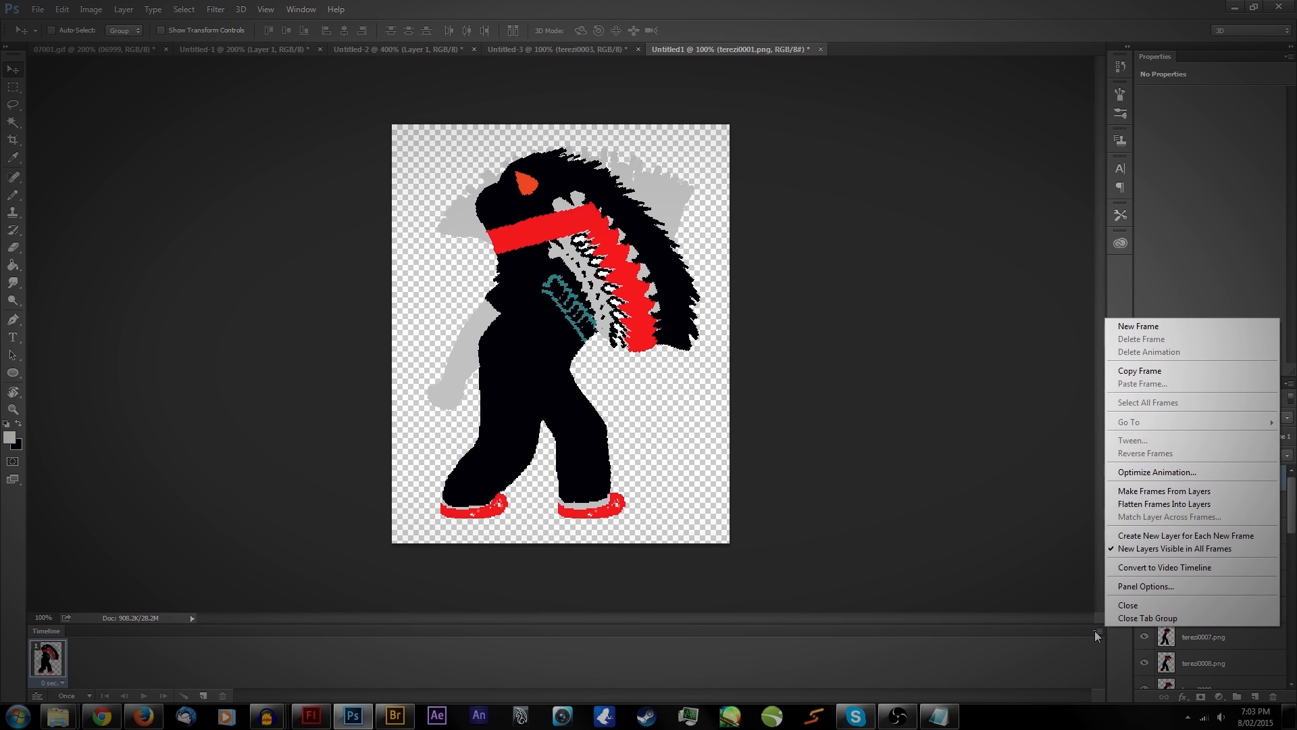
click(1151, 492)
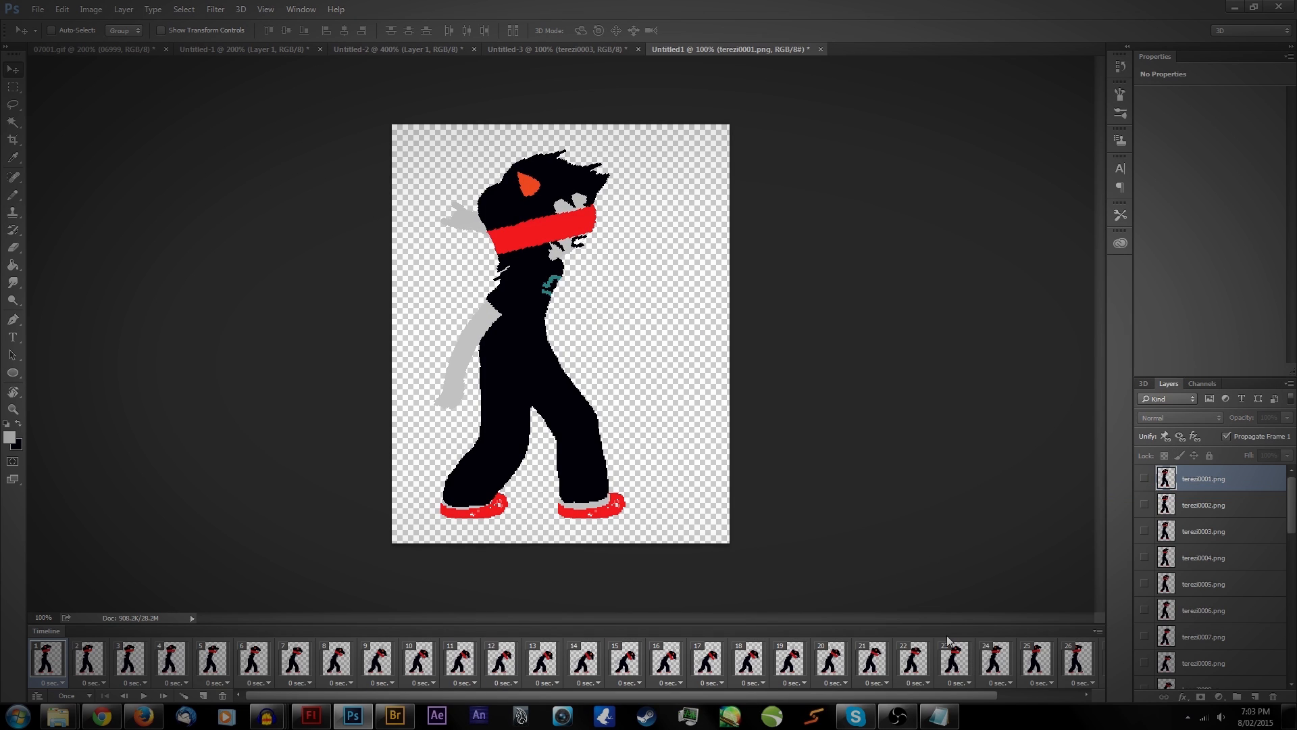
Step: Select all the animation frames and set their delay to 0.02 seconds
drag(979, 696, 1063, 695)
shift+click(1098, 672)
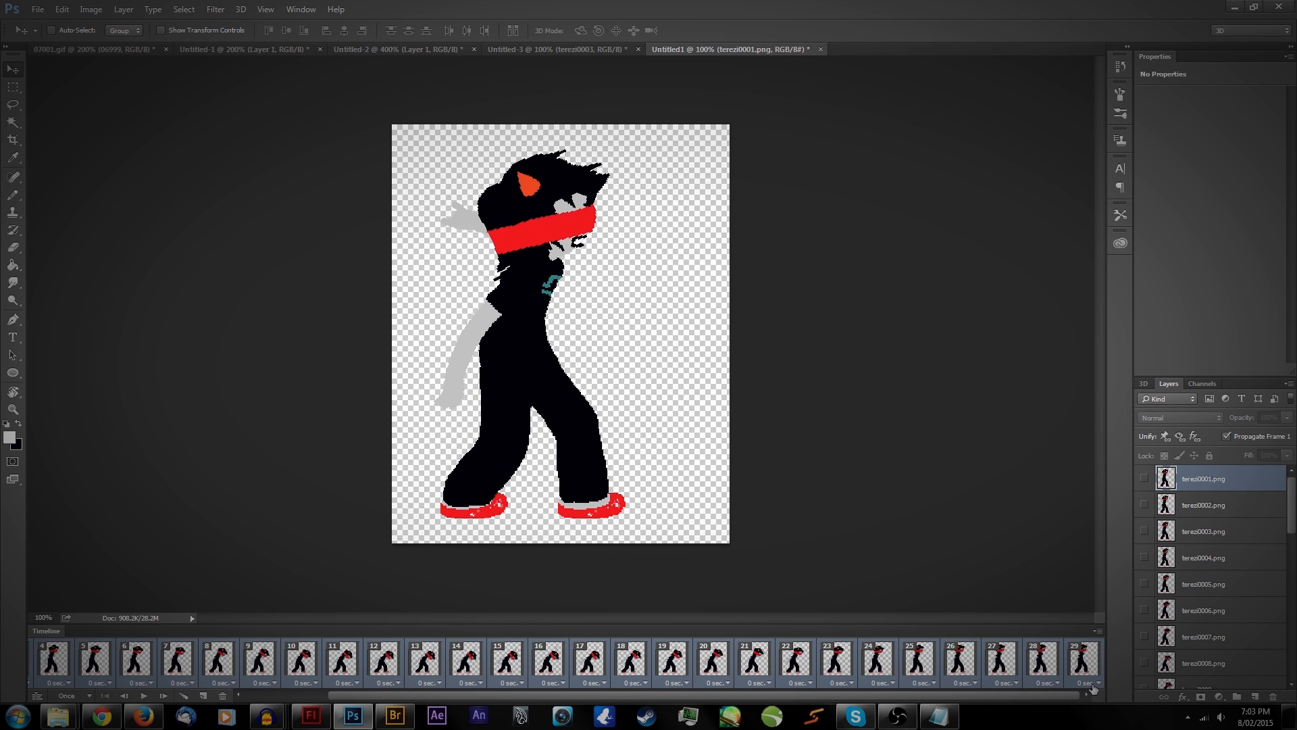
click(1092, 681)
click(1095, 648)
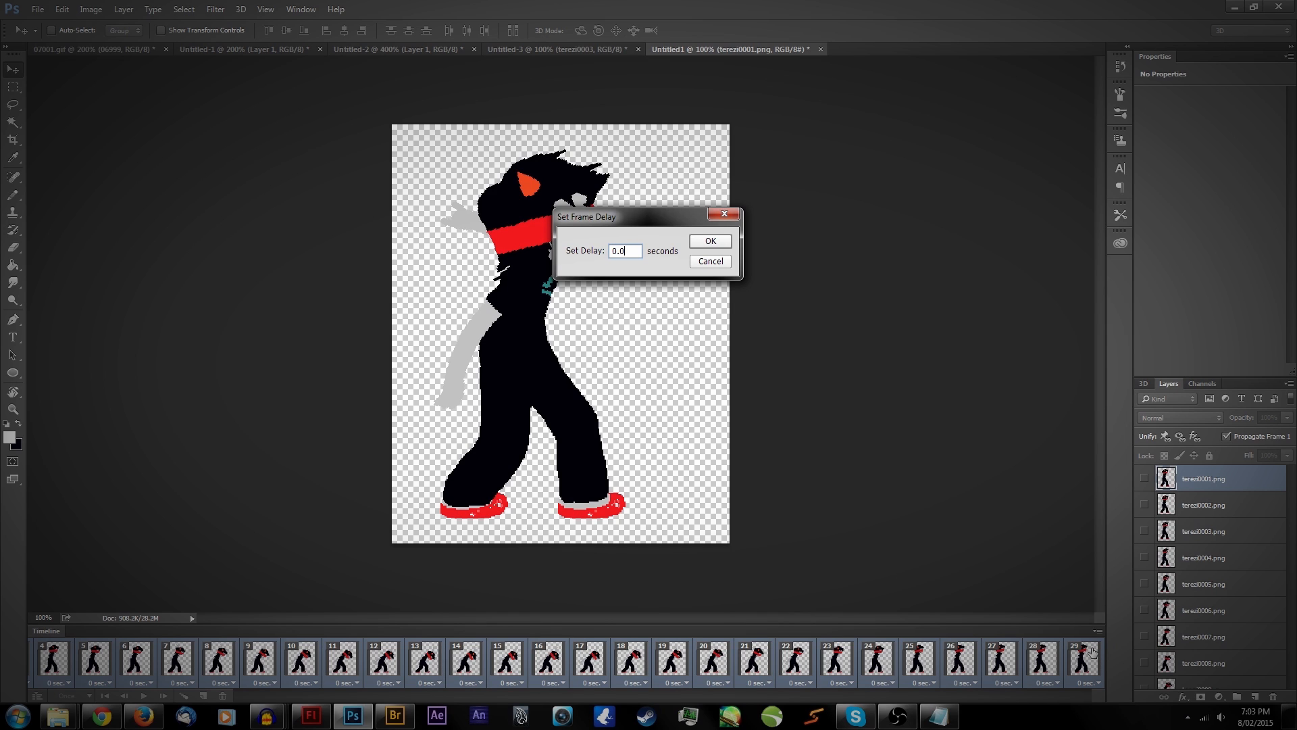
text(0.02)
key(BackSpace)
text(3)
key(Return)
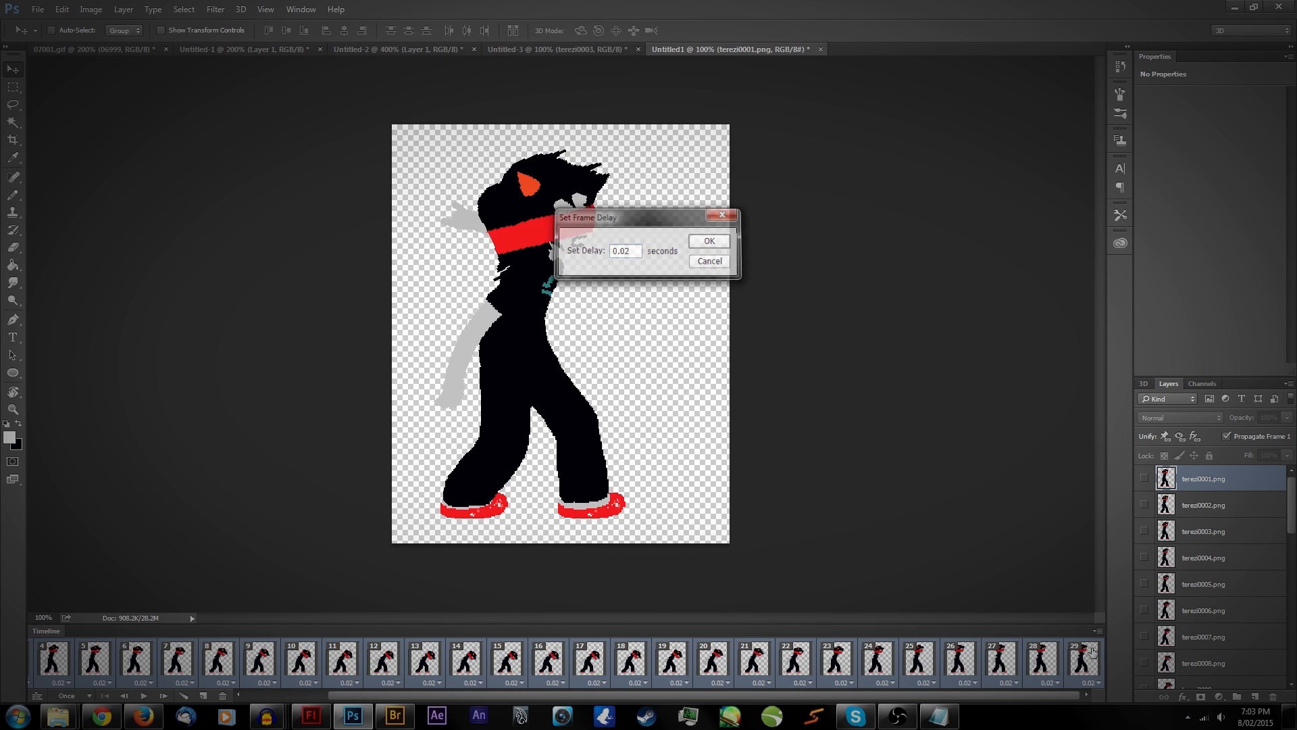
Step: Set the animation to loop Forever and reverse the order of the selected frames
click(82, 696)
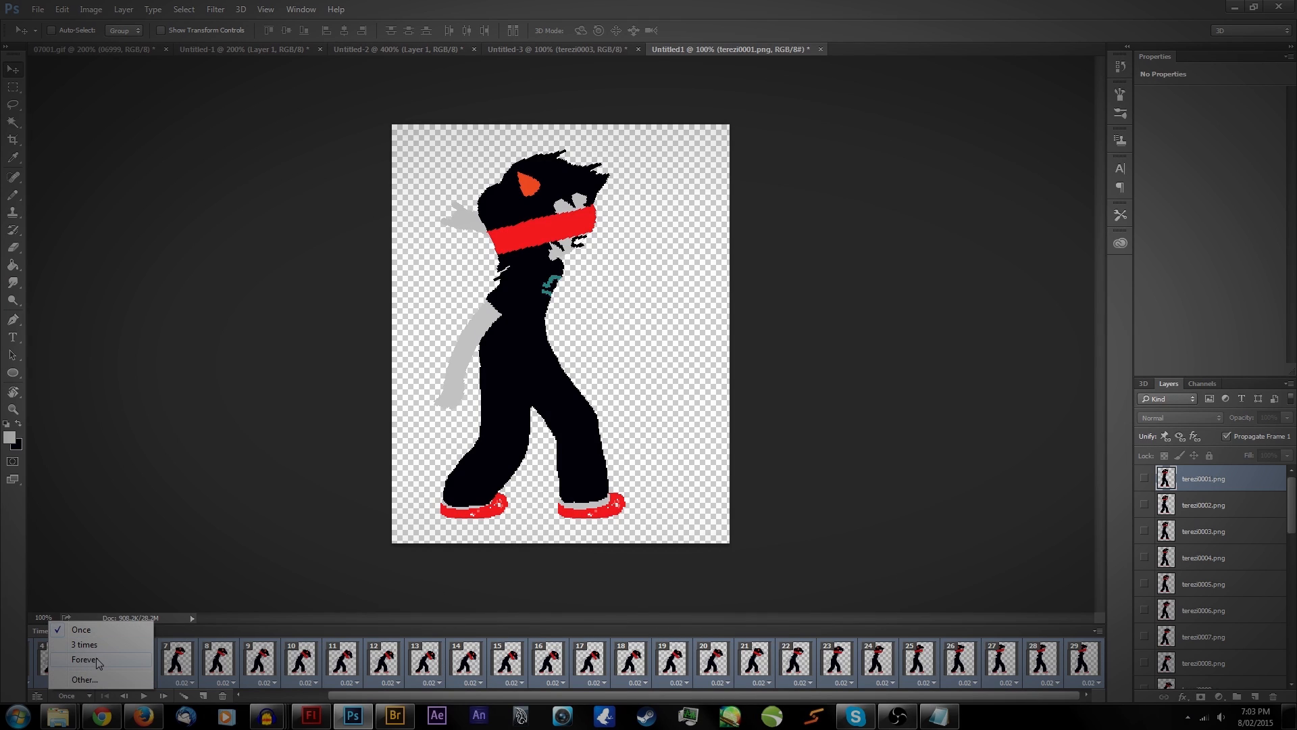
click(98, 660)
click(1098, 631)
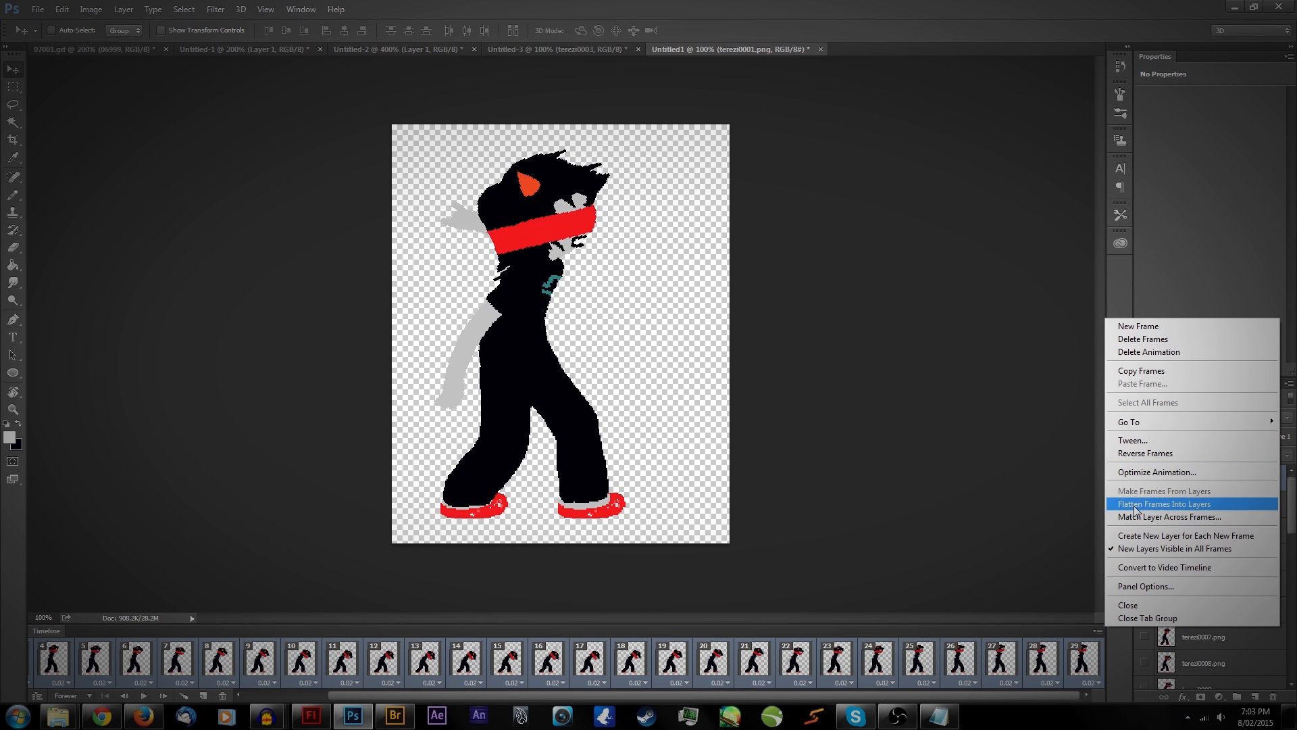
click(1141, 459)
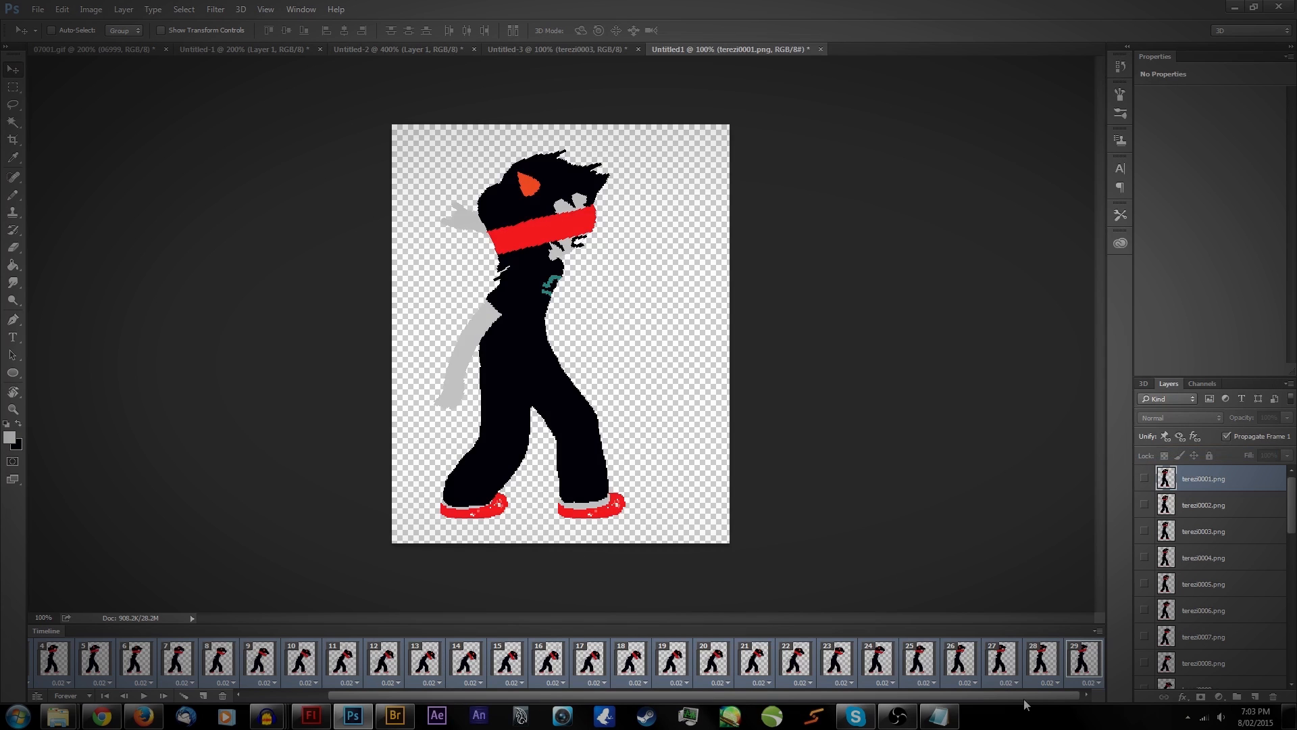
Step: Play the animation from the first frame to check the motion, and stop playback
drag(1023, 694, 786, 698)
click(45, 665)
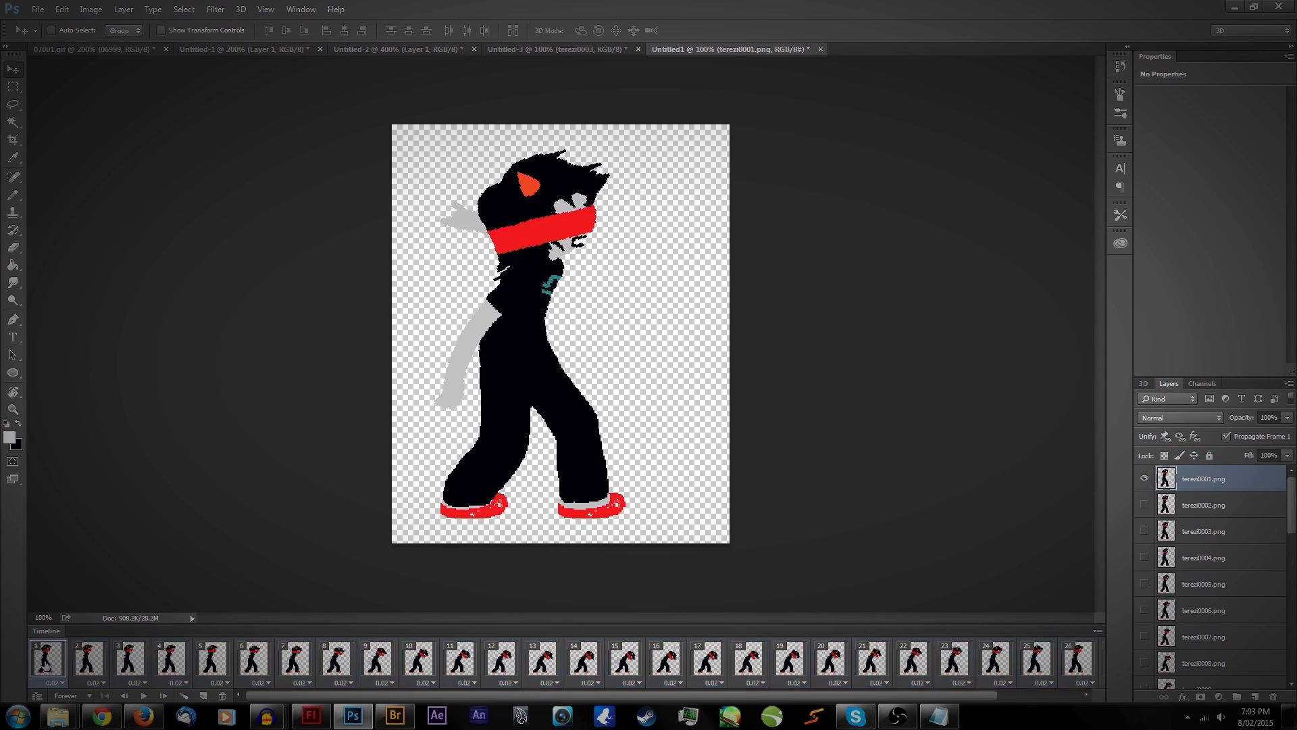
click(143, 696)
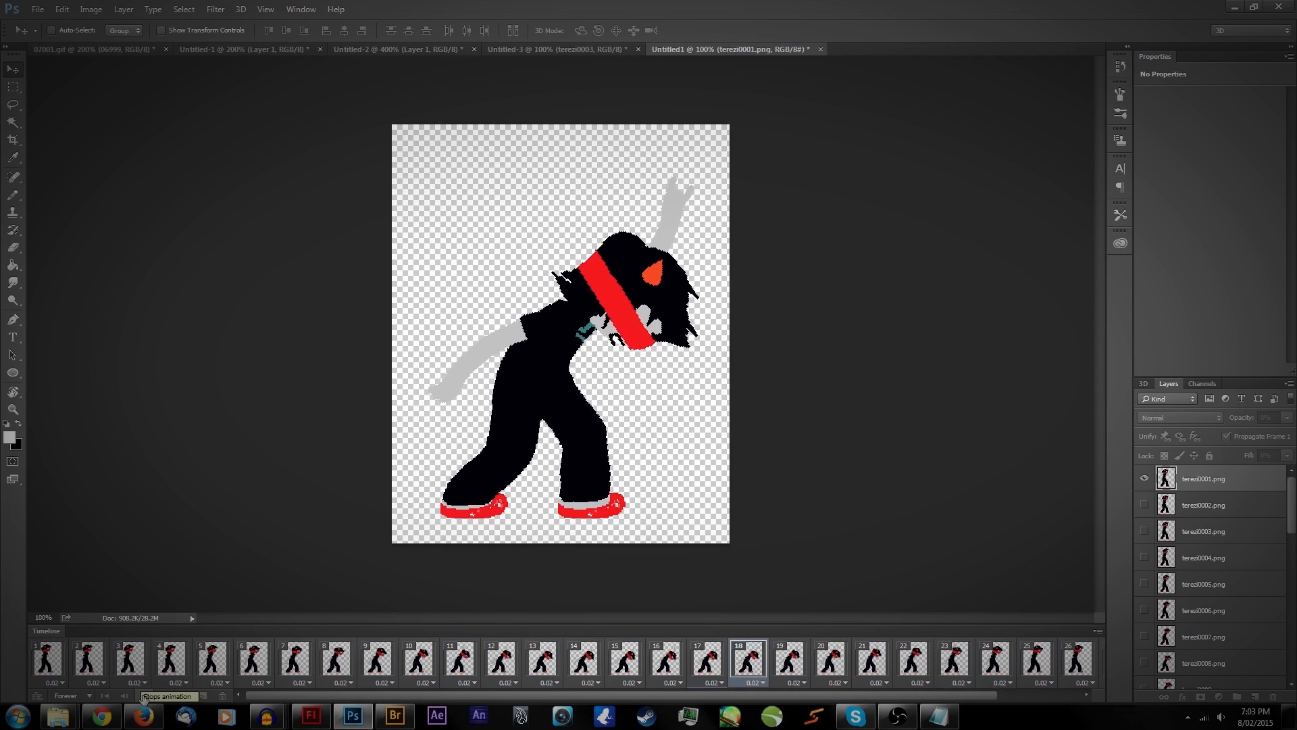
click(143, 696)
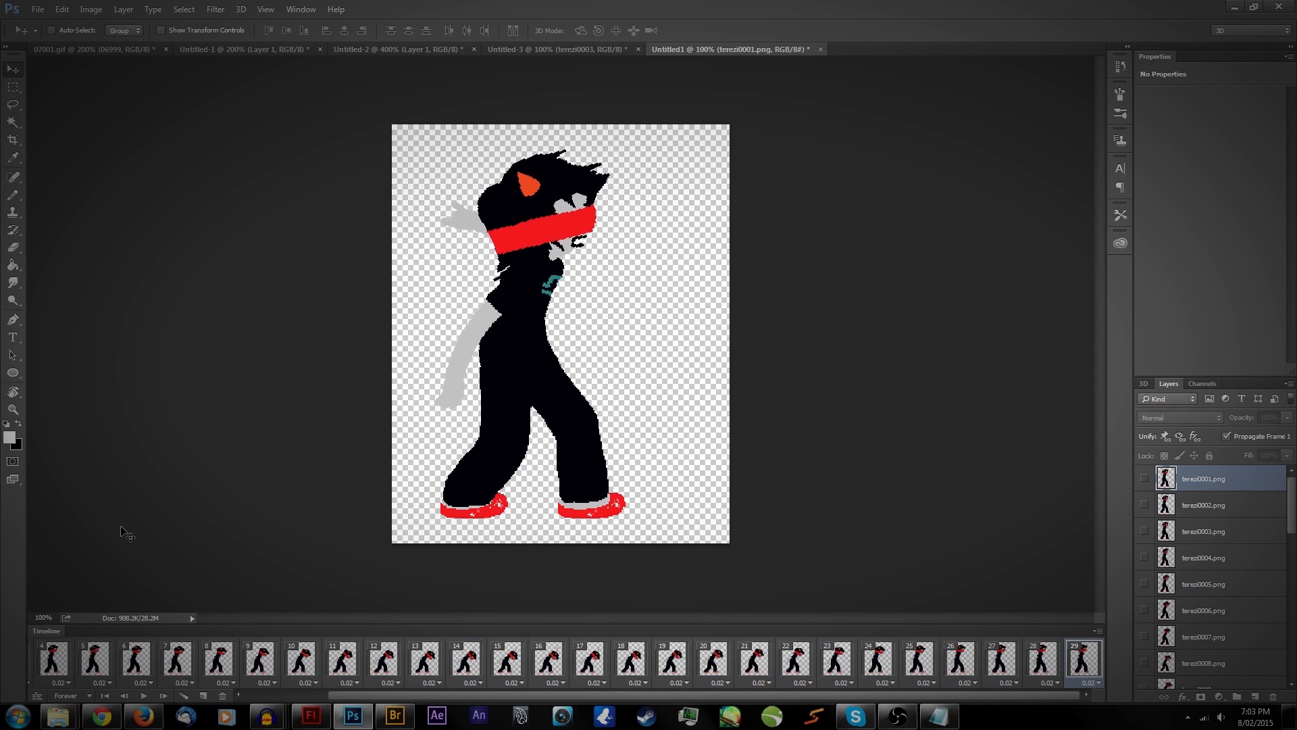
Step: Save the animation for web as a GIF named ROCKIN in the Bits folder
key(ctrl+alt+shift+s)
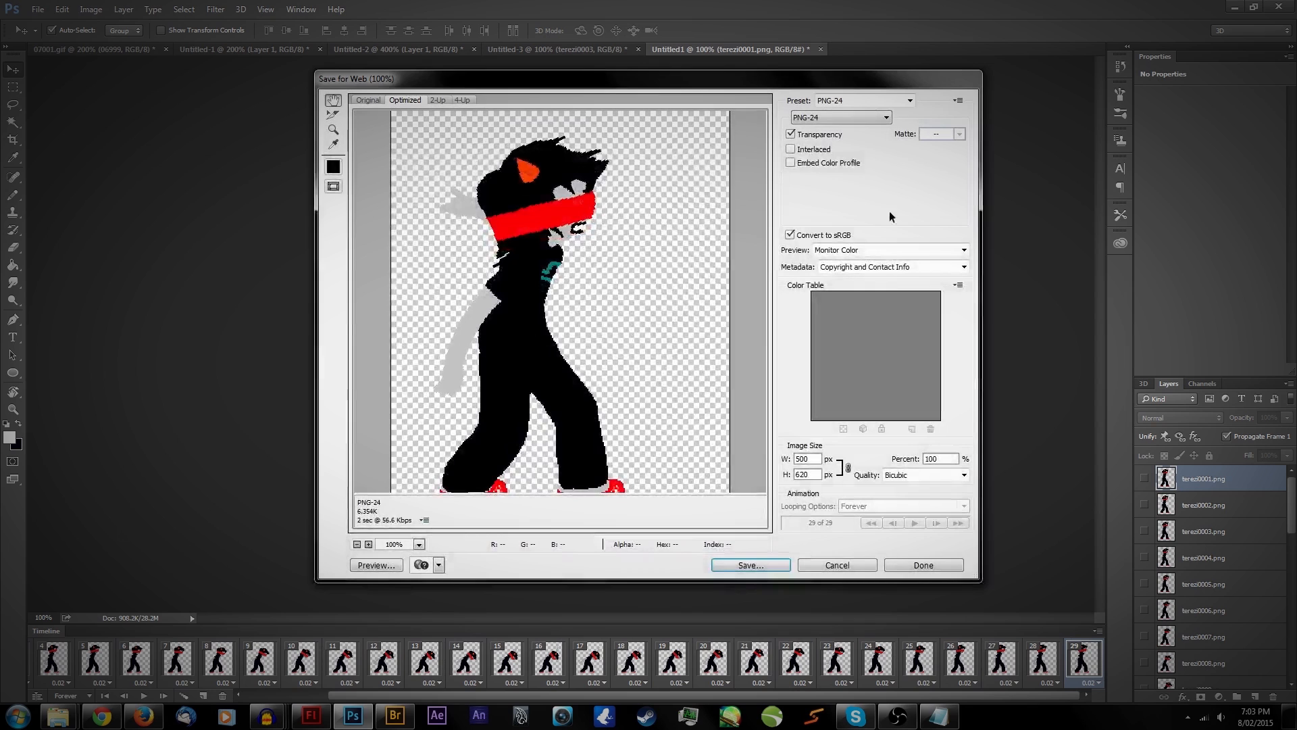
click(846, 118)
click(808, 130)
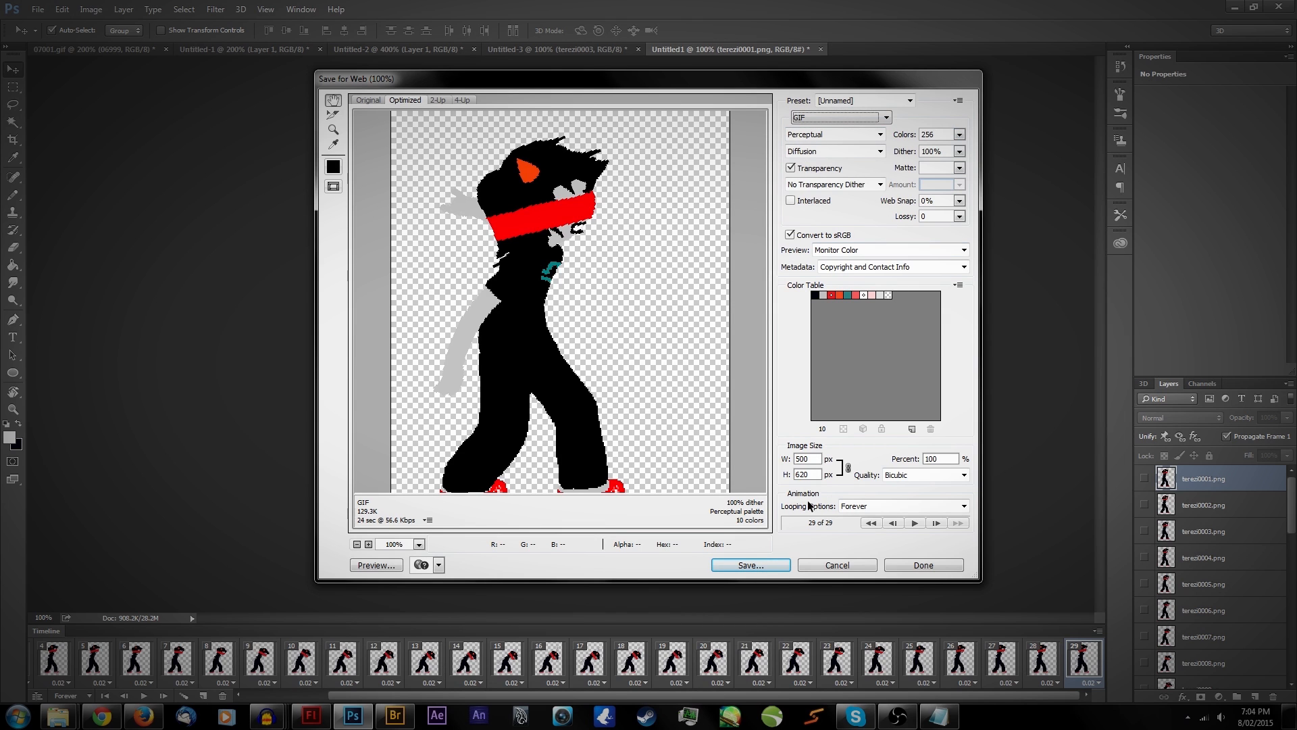
click(747, 565)
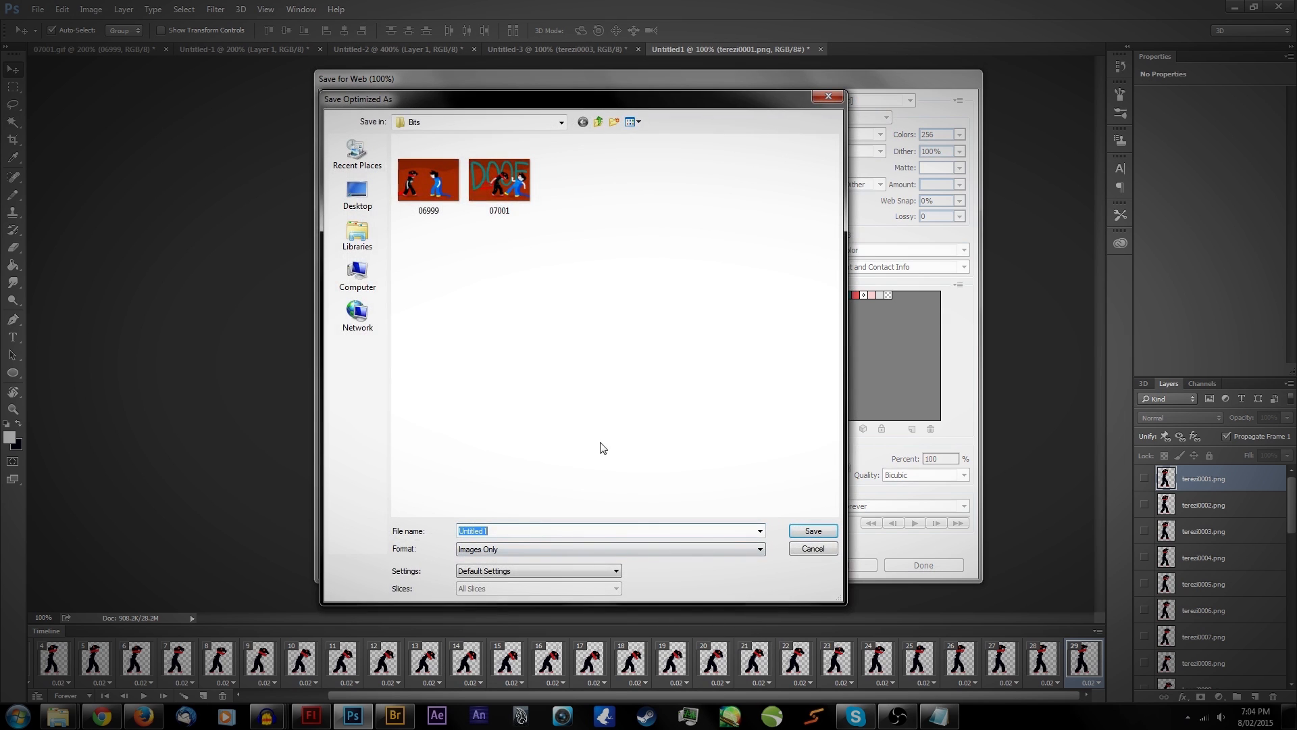
text(ROCKIN)
key(Return)
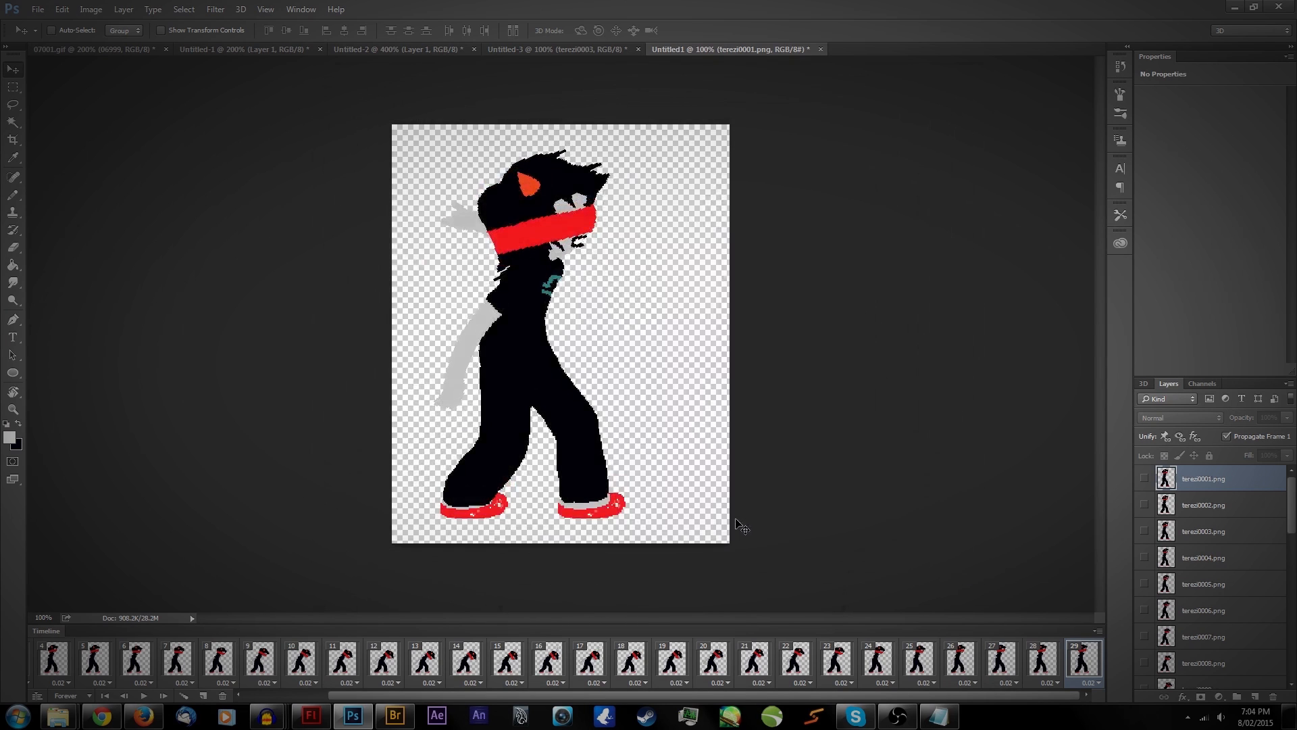